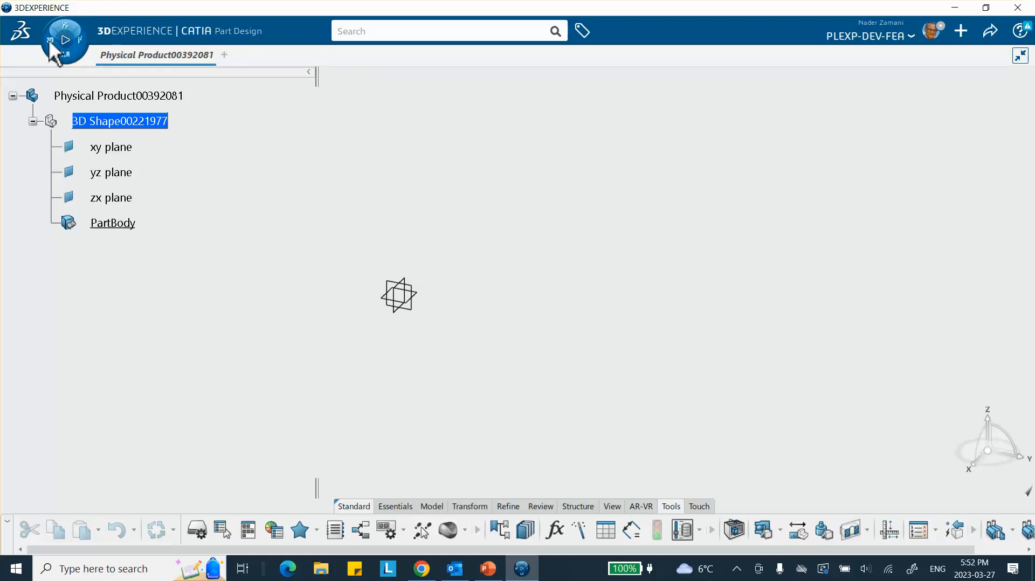
- Create two points by coordinates, one at the origin and one at Y = 75 mm with X and Z at 0
click(393, 507)
click(250, 542)
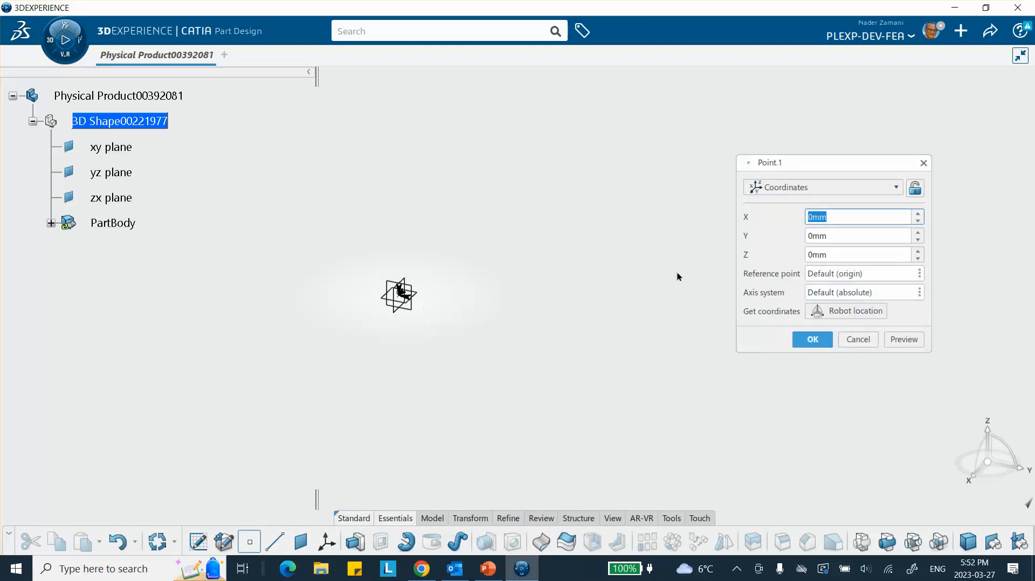
click(814, 339)
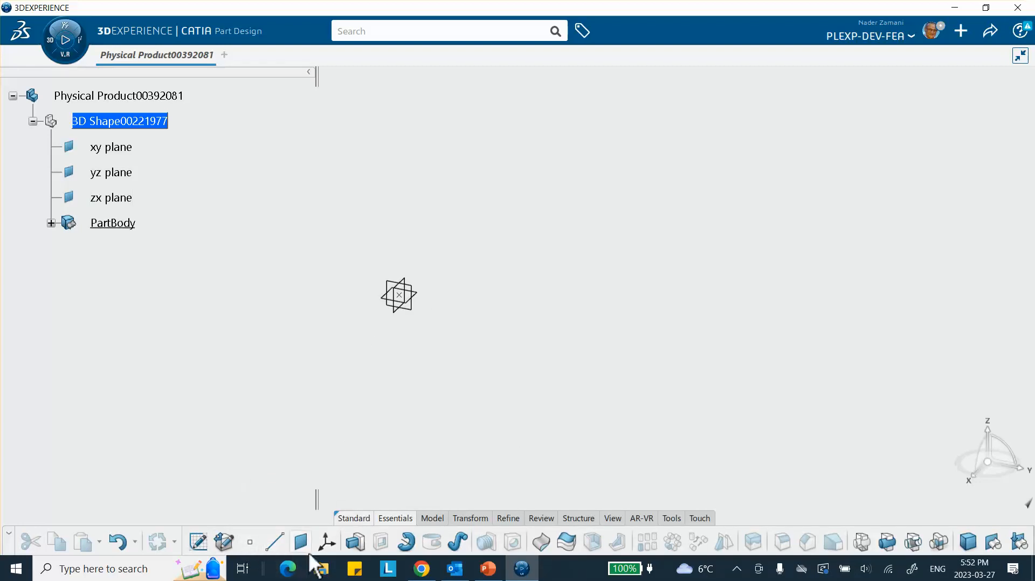
click(246, 541)
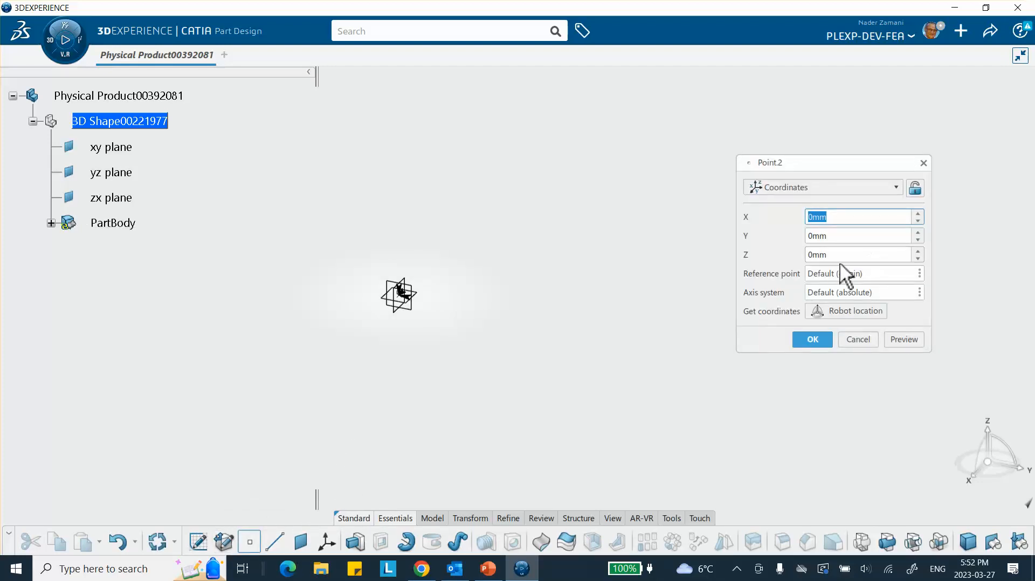
click(847, 237)
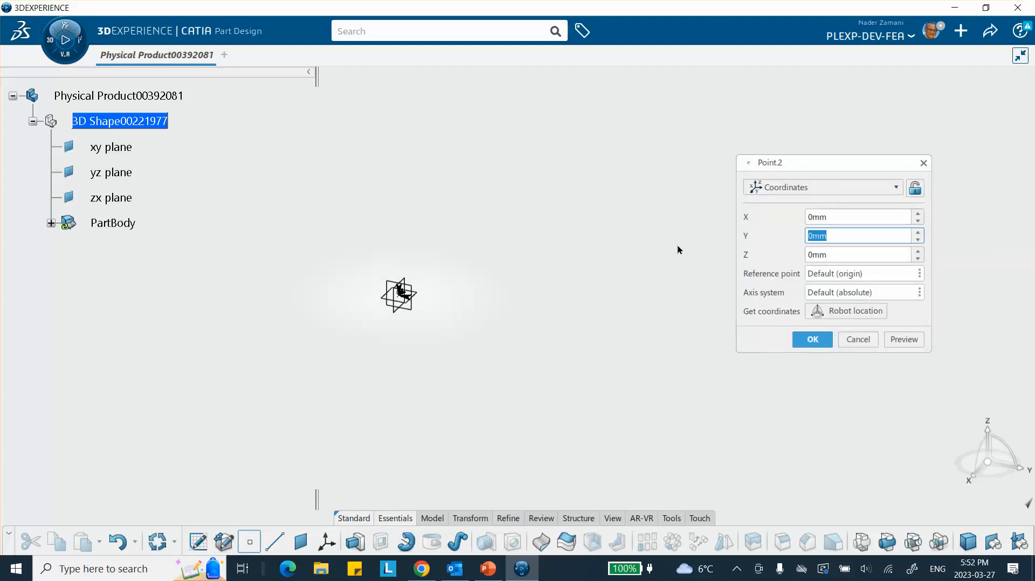
text(75)
click(813, 339)
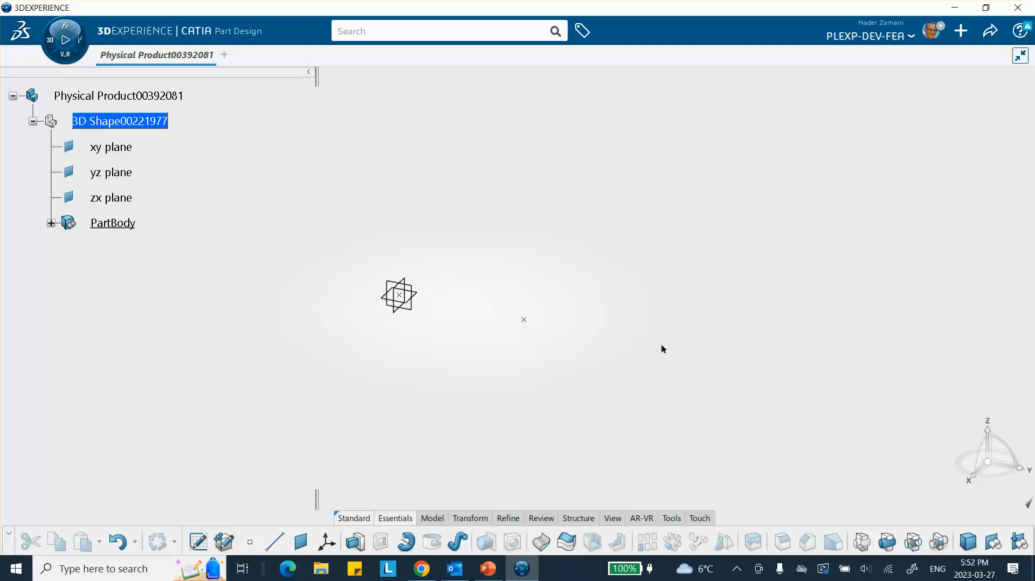
- Create a point-to-point line from the origin point to the point at Y = 75 mm
click(274, 542)
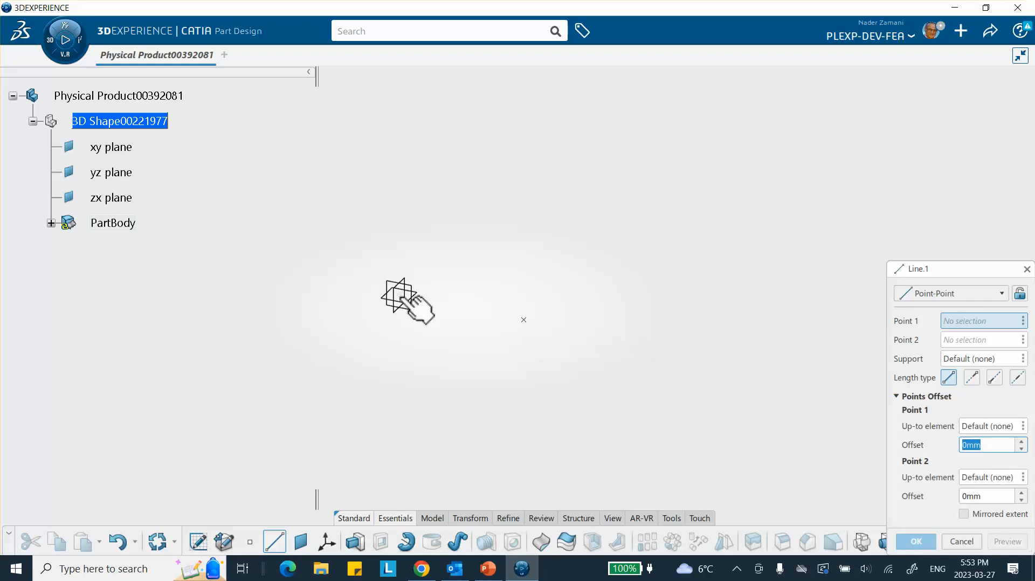
click(400, 295)
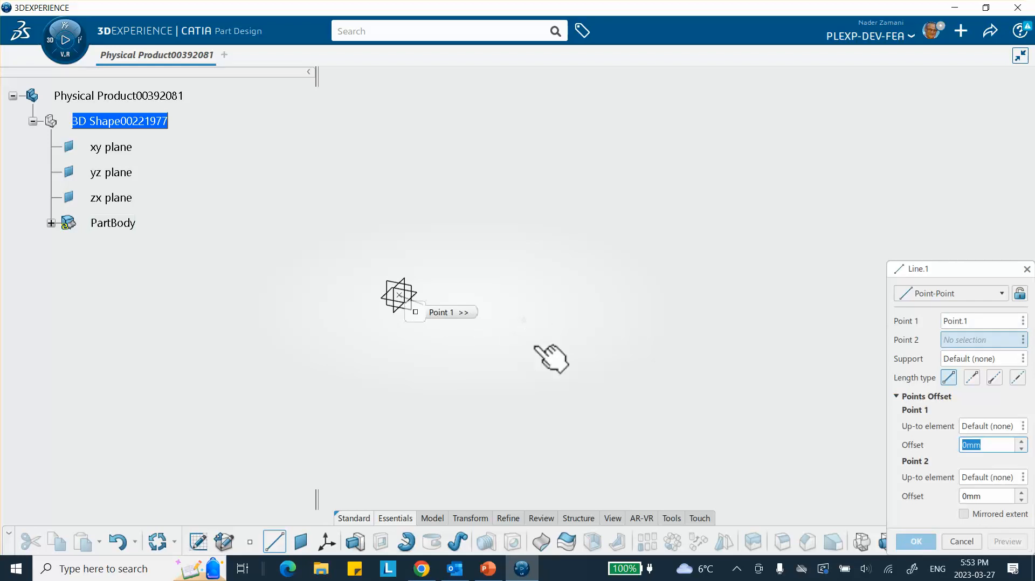
click(526, 322)
click(916, 542)
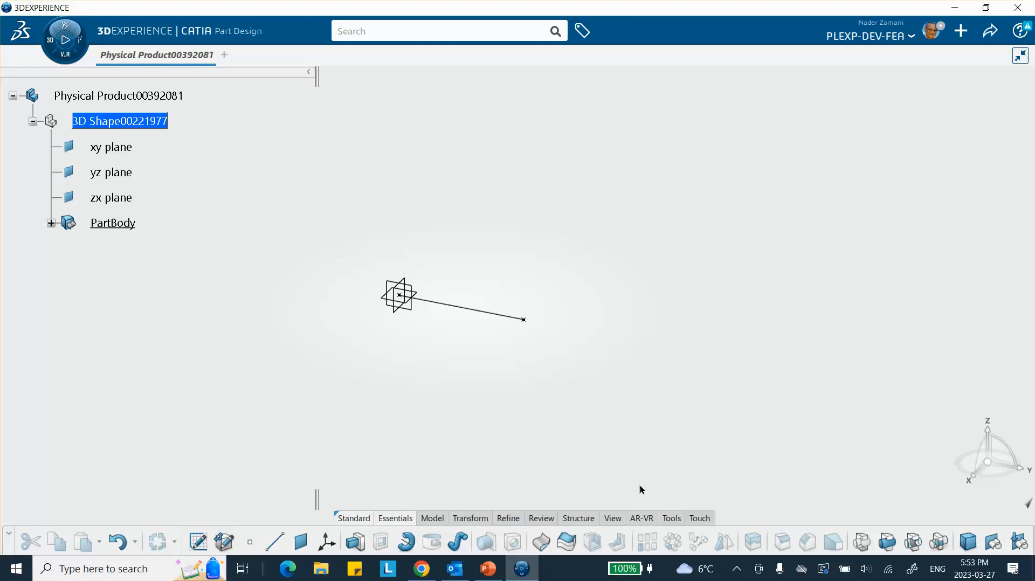
- Create a core material named steel-modal-dynamics-beam with the Simulation Domain included
click(671, 519)
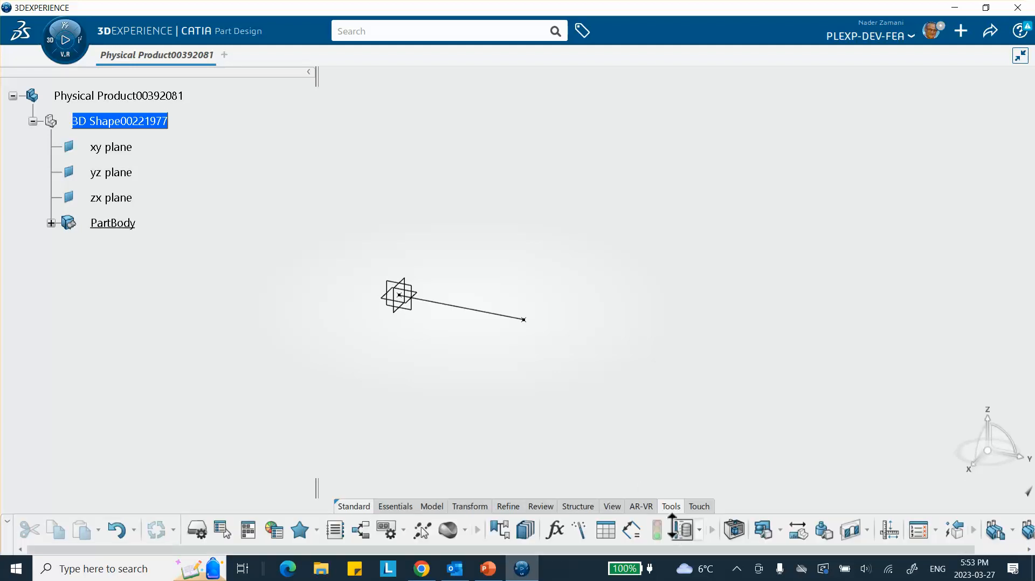
click(465, 529)
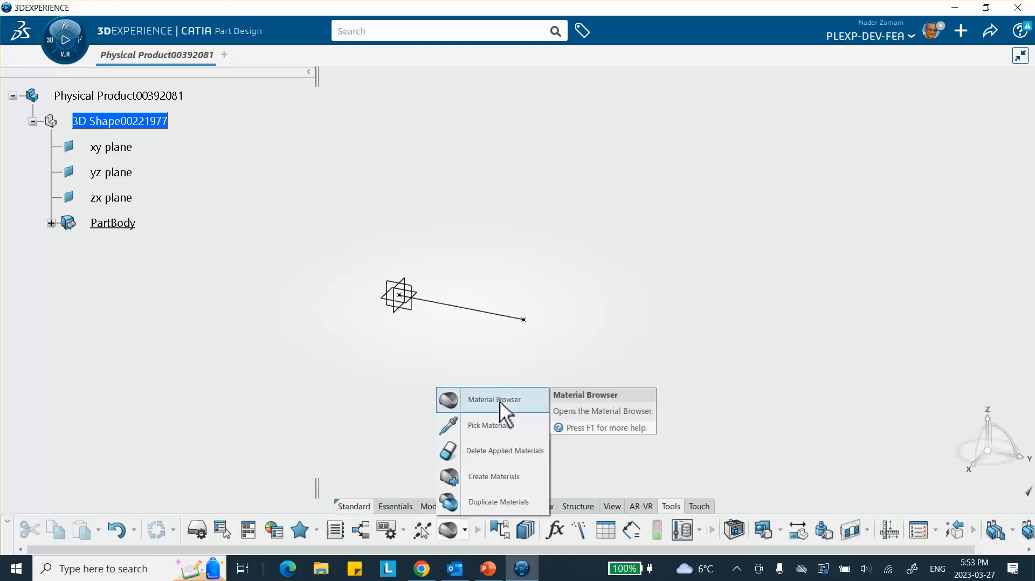
click(494, 477)
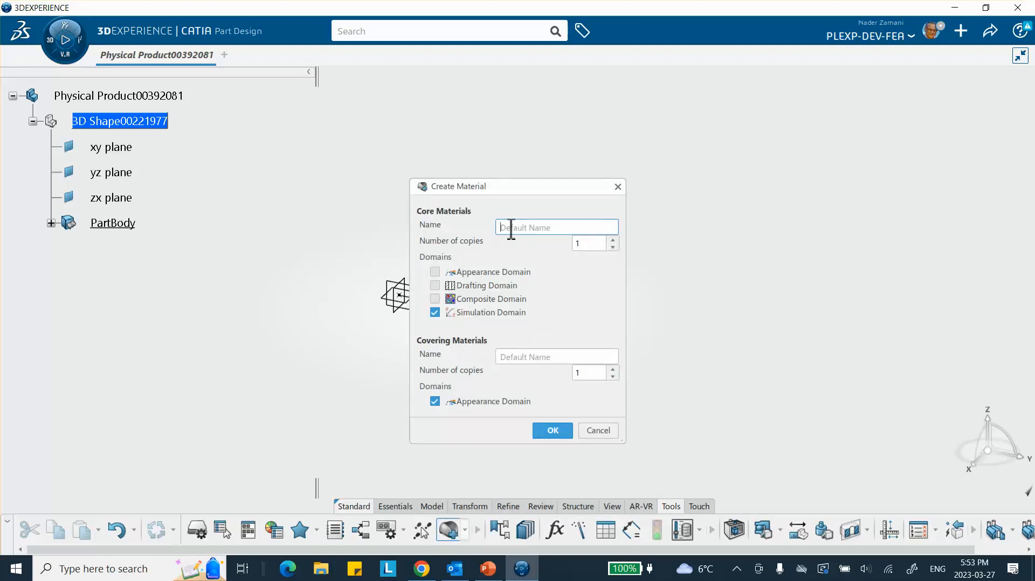
text(steel-modal-dynamics-beam)
click(553, 427)
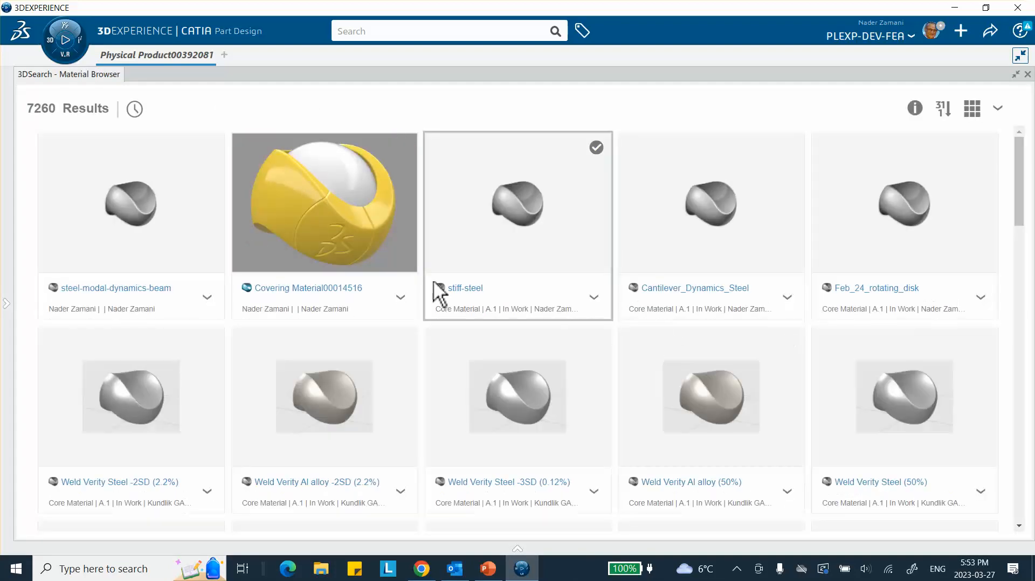
- Apply the steel-modal-dynamics-beam material to the root physical product
right_click(100, 208)
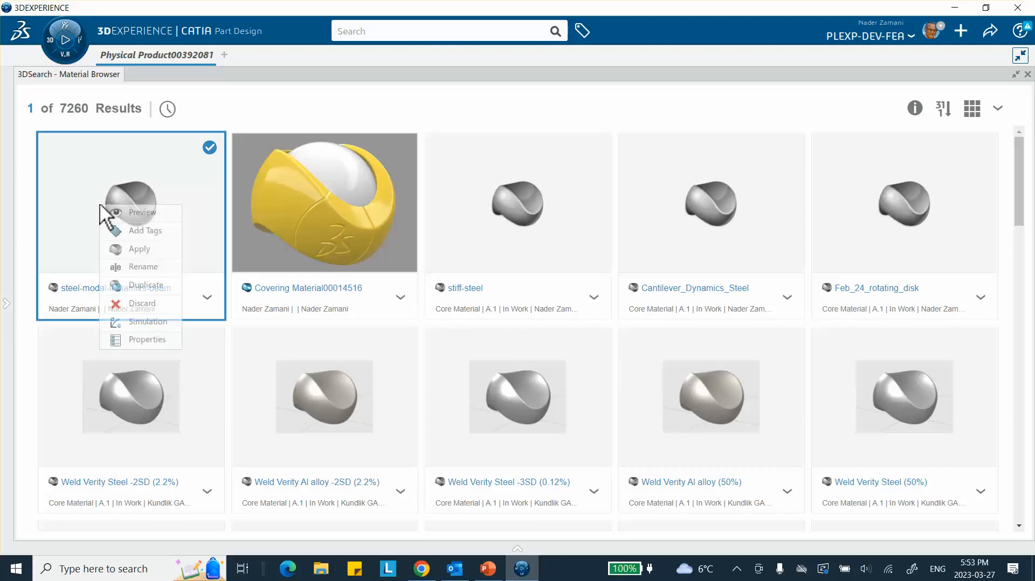
click(135, 249)
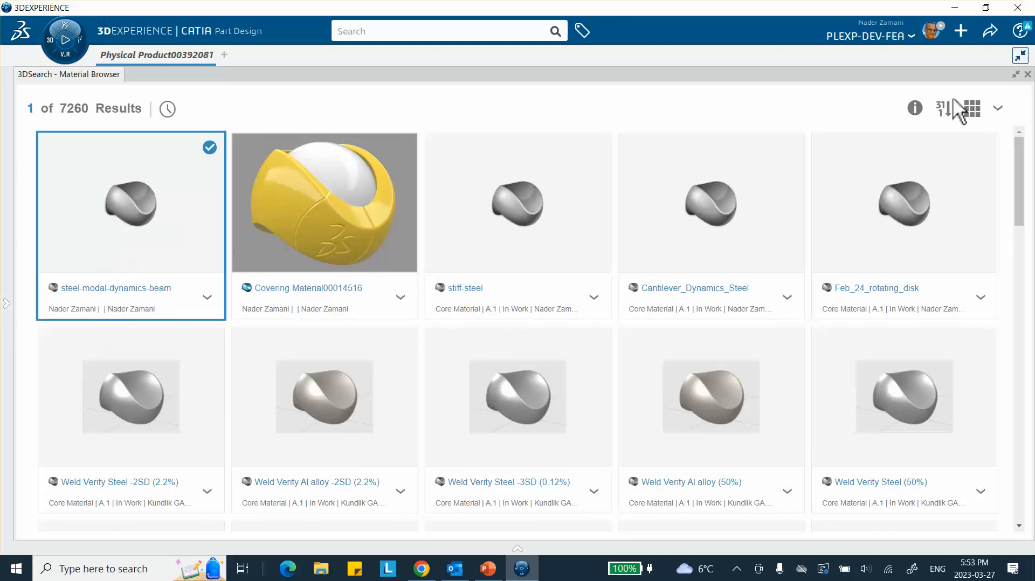
click(1028, 74)
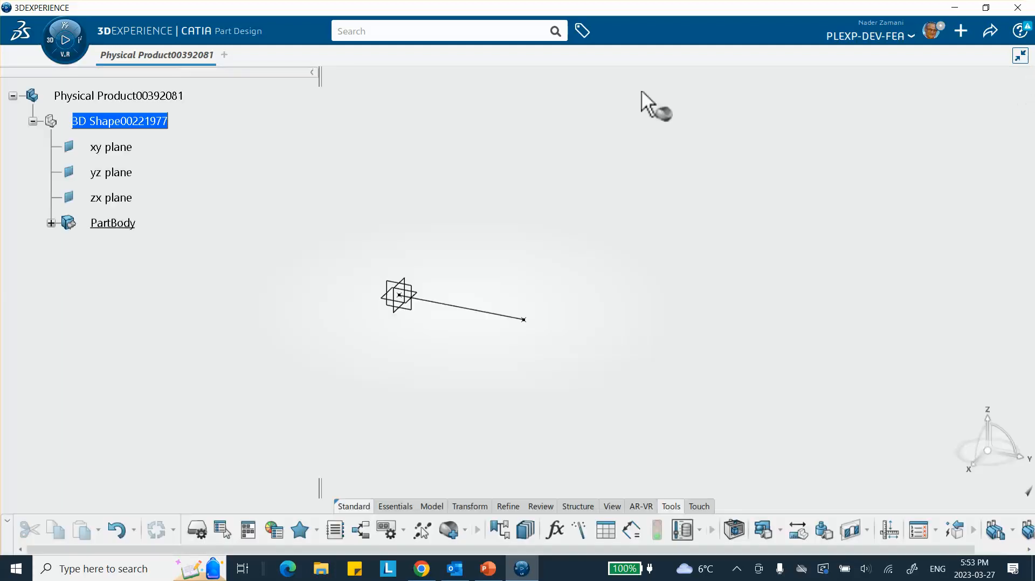
click(159, 95)
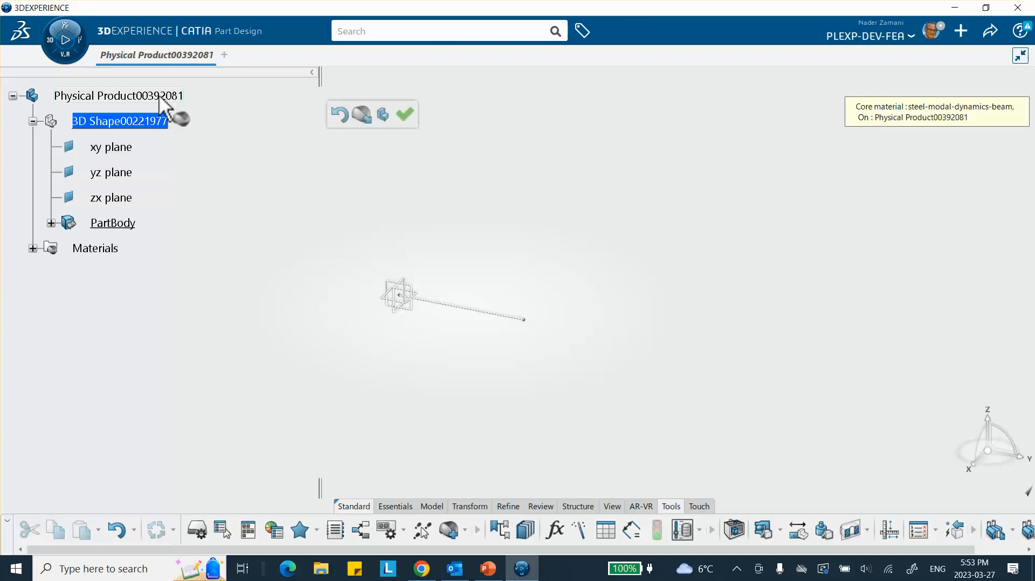
click(406, 113)
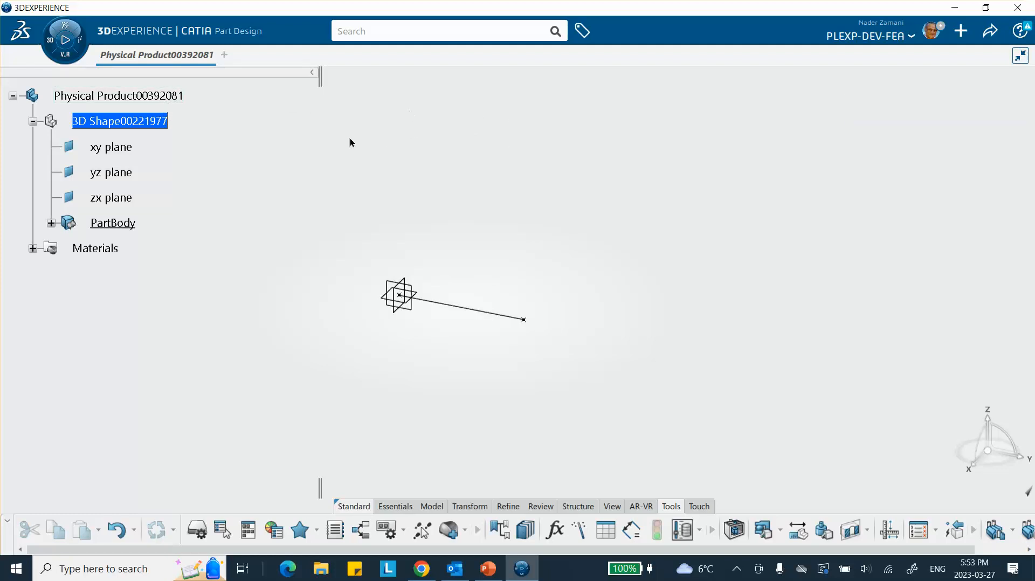
- Open the applied material's simulation domain definition and set its structural density to 7890 kg/m3
click(34, 248)
click(51, 274)
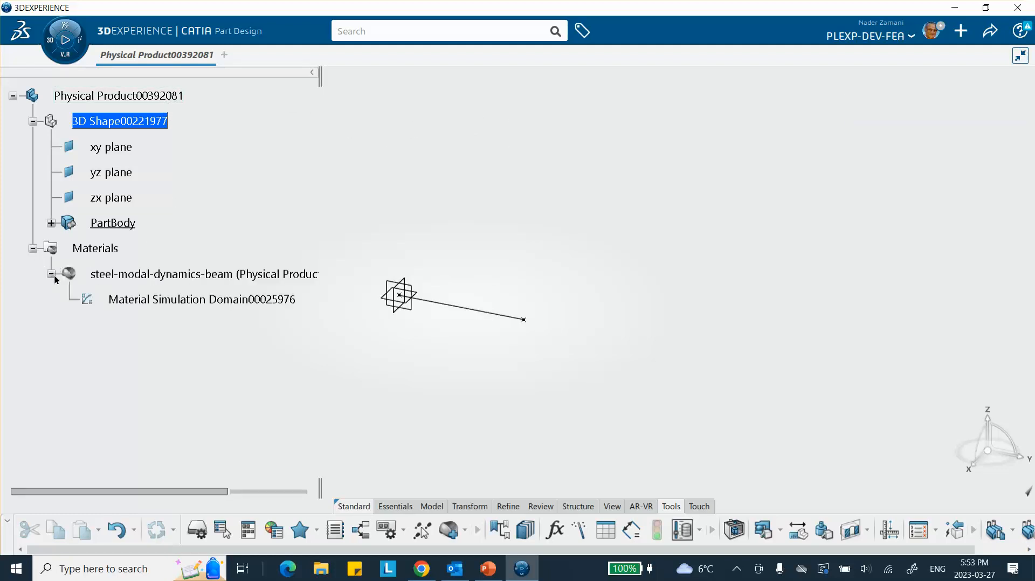
click(154, 299)
double_click(147, 300)
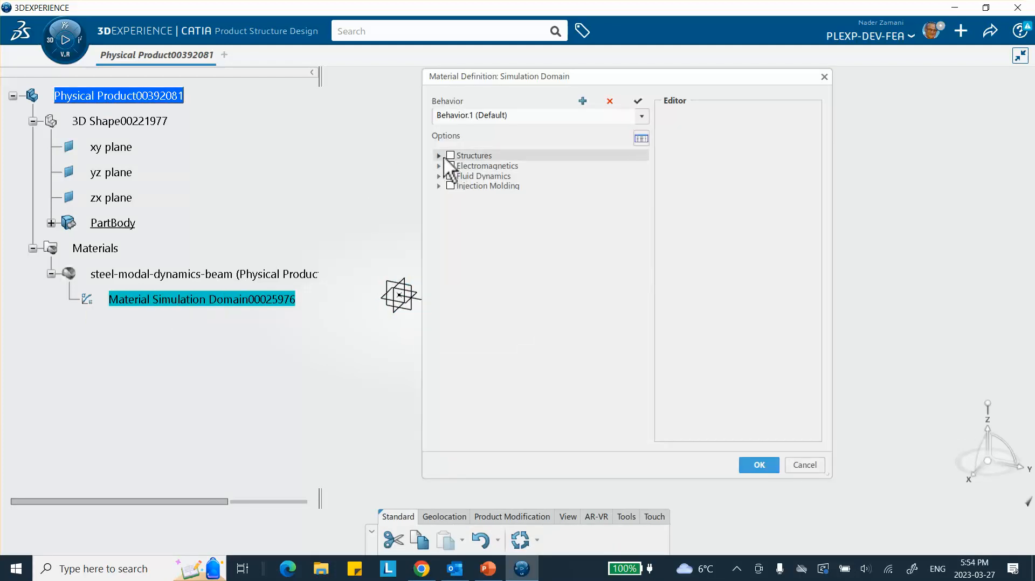
click(439, 156)
click(447, 166)
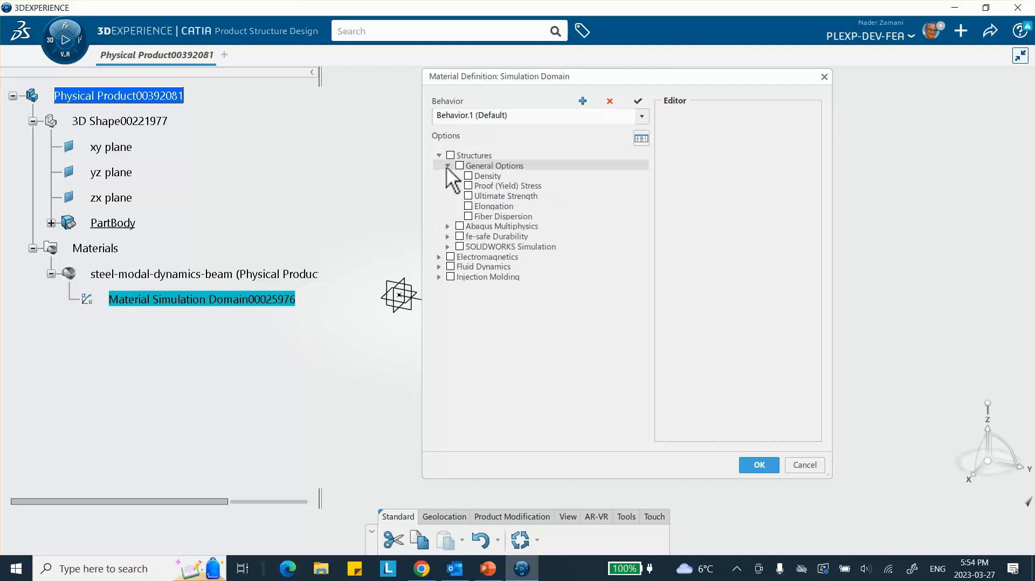
click(472, 178)
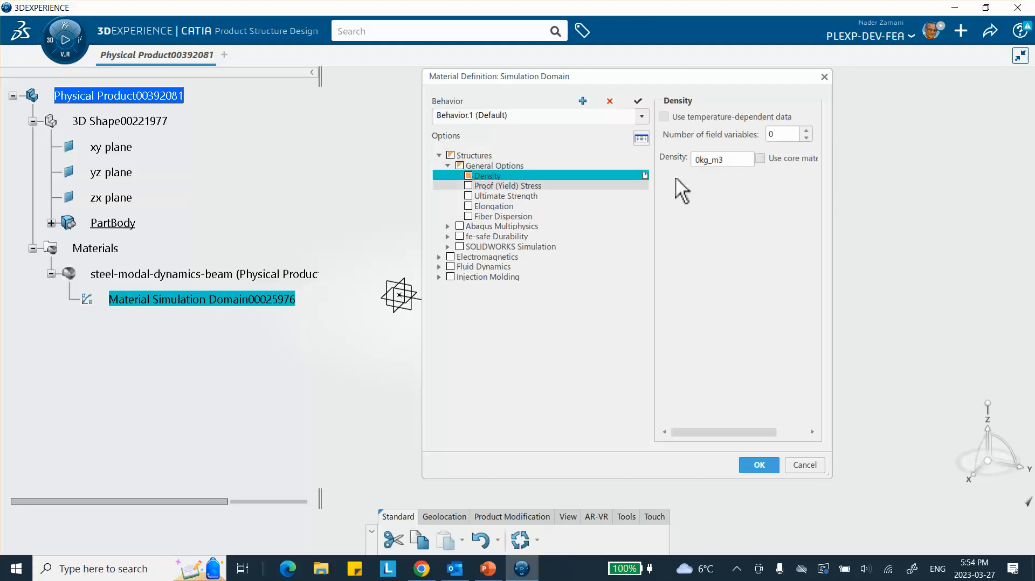
double_click(699, 160)
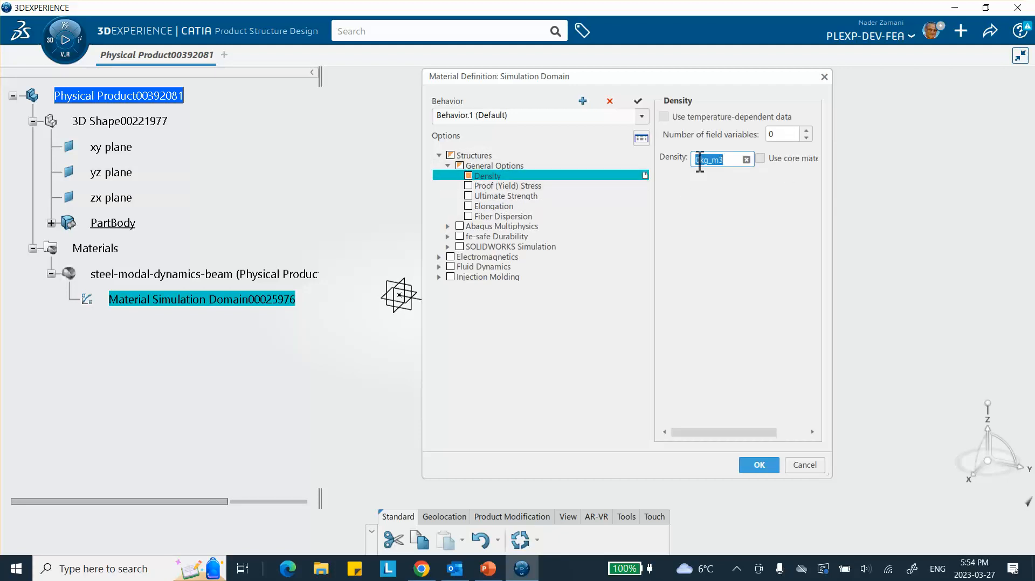
click(698, 160)
key(BackSpace)
text(7890)
click(581, 358)
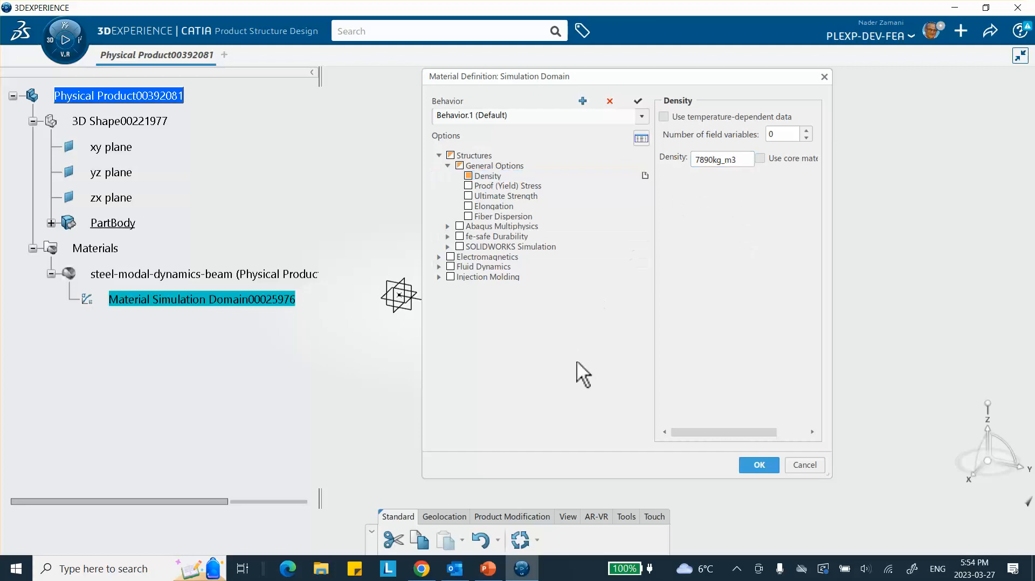
- Define isotropic elastic behavior with a Young's modulus of 2e+011 N/m2 and a Poisson's ratio of 0.3, and accept the material definition
click(448, 226)
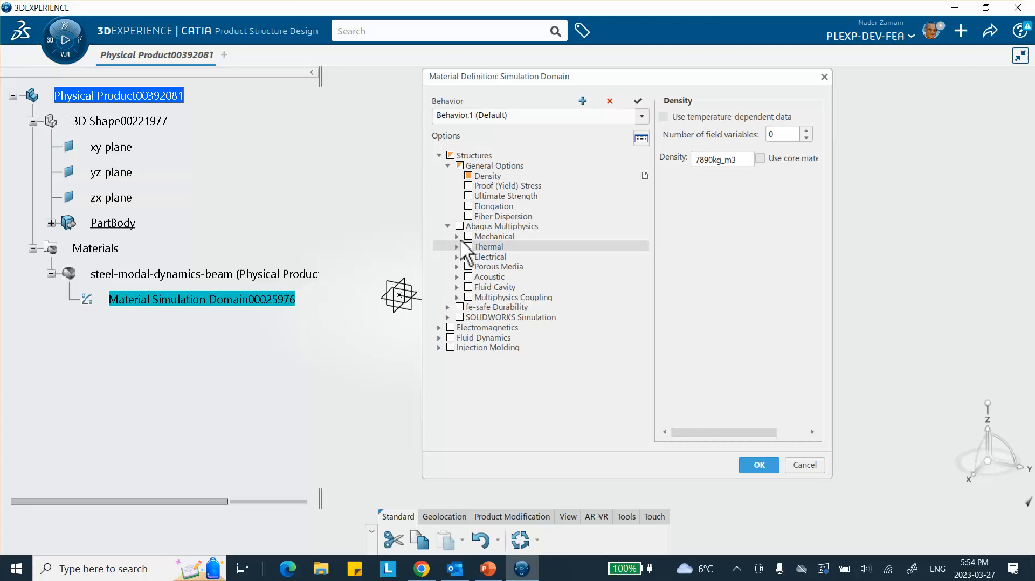
click(457, 236)
click(465, 246)
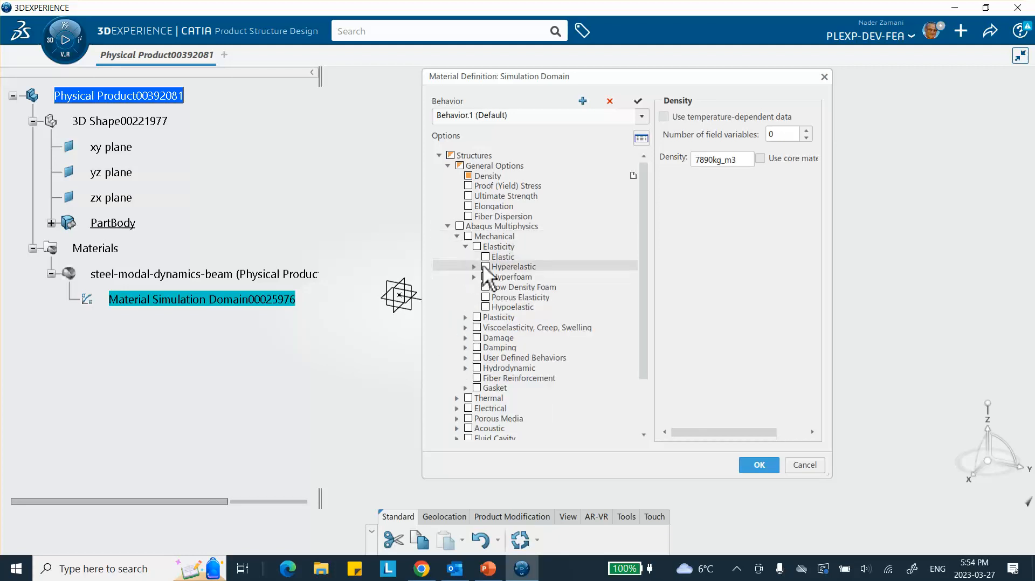
click(485, 257)
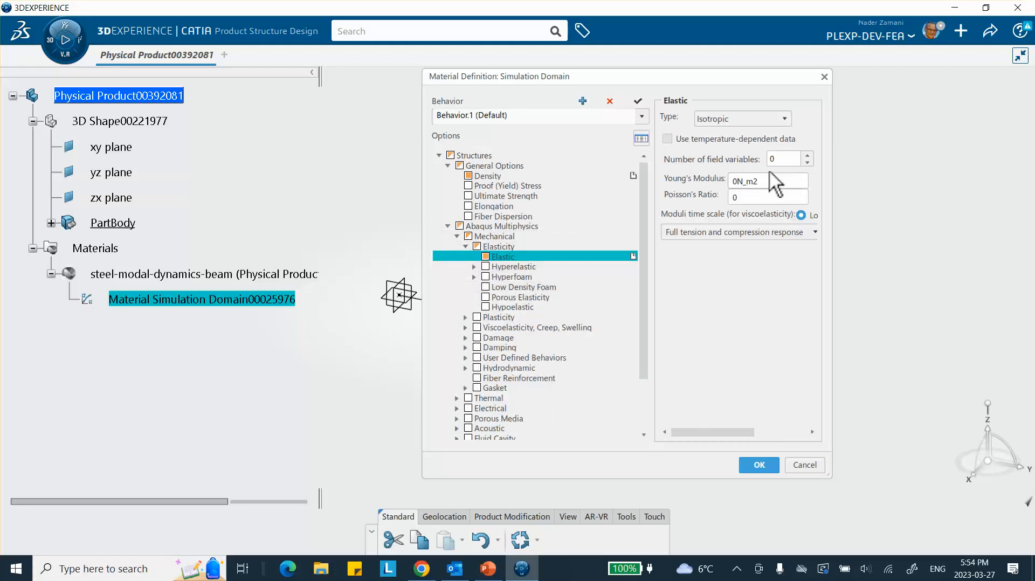
drag(766, 183, 642, 181)
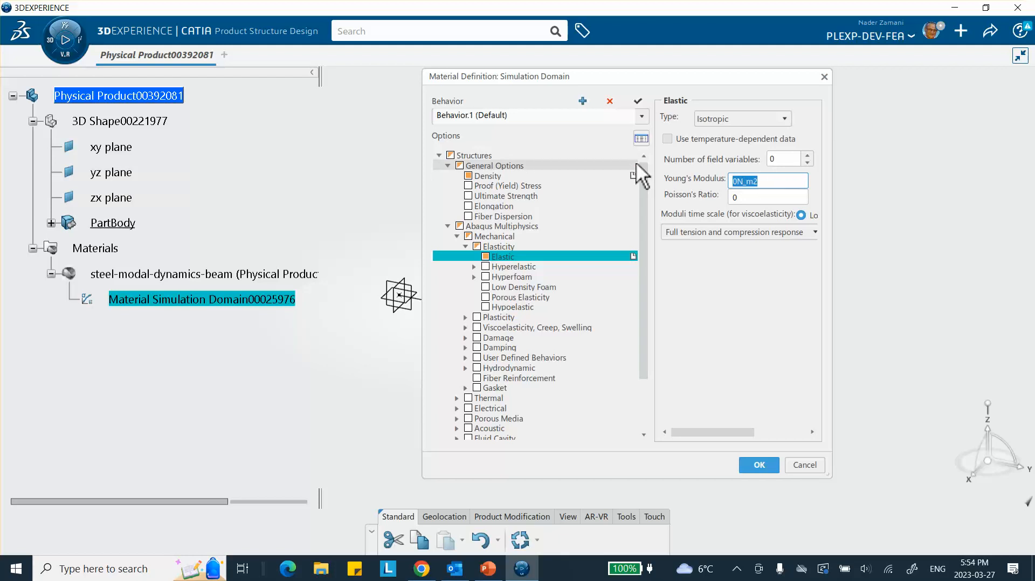
text(2e+011)
click(749, 199)
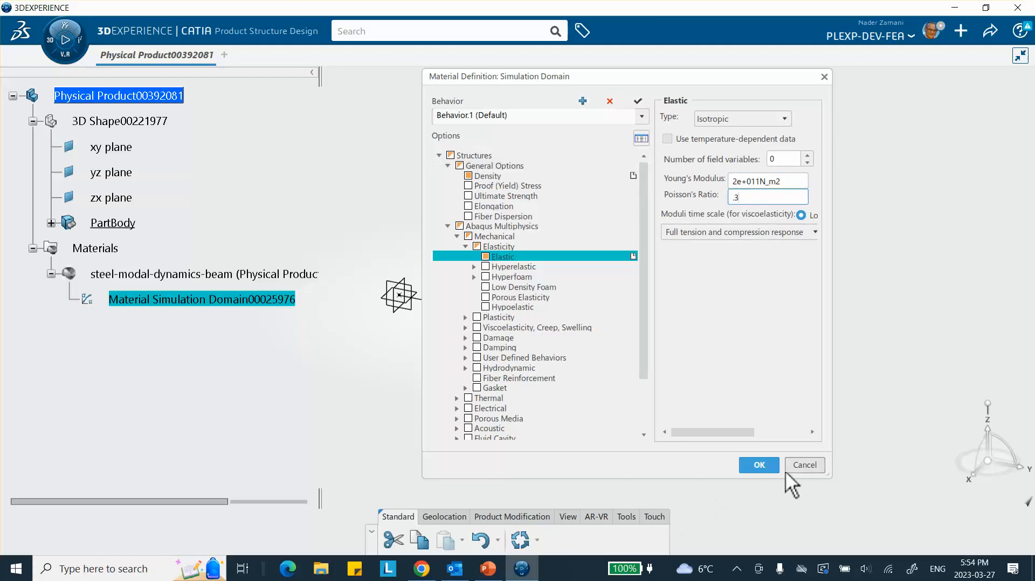
click(759, 464)
click(672, 406)
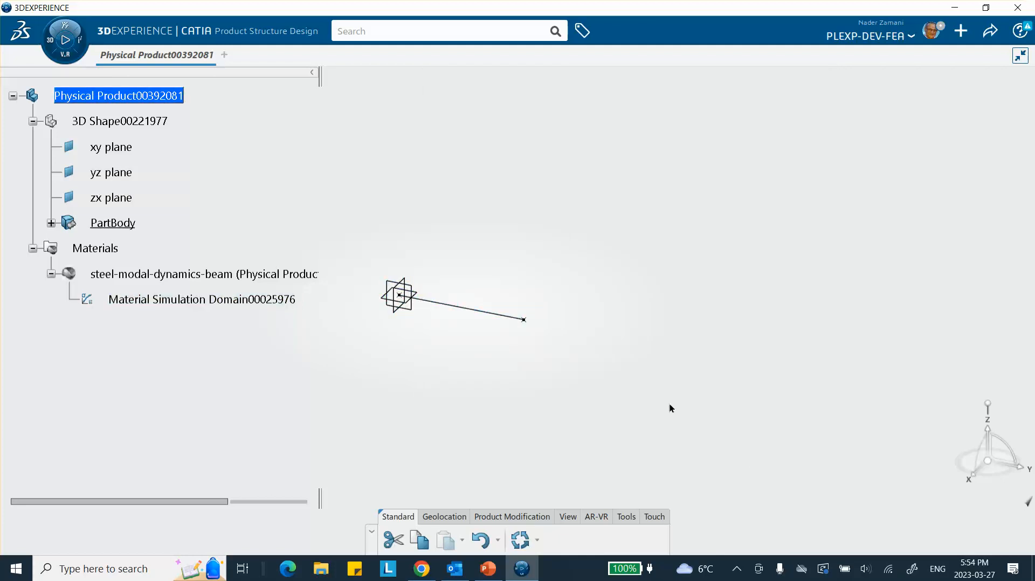
- Switch to Structural Model Creation and create a standard finite element model with main bodies as mesh supports and default initialization
click(49, 45)
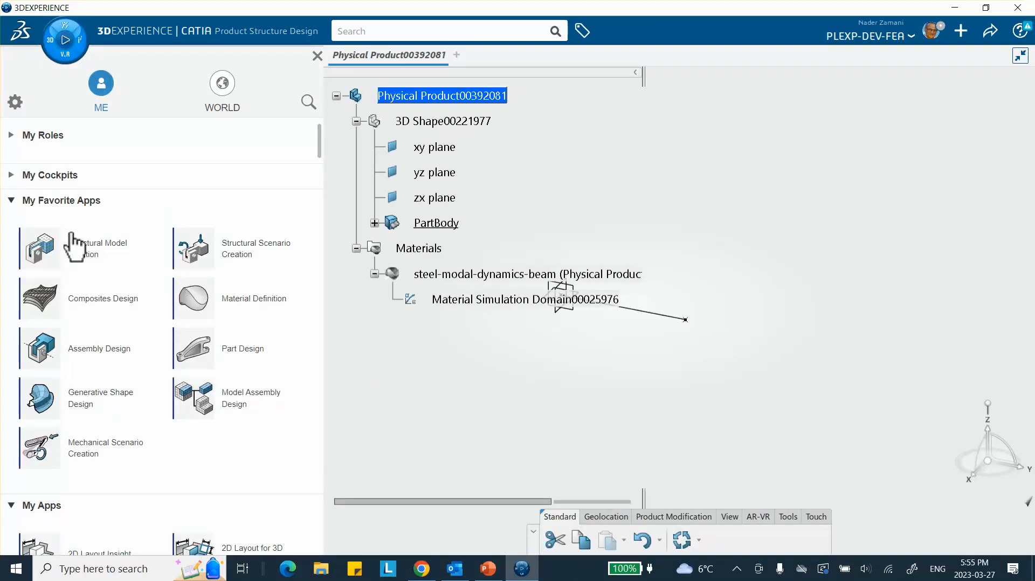
click(63, 252)
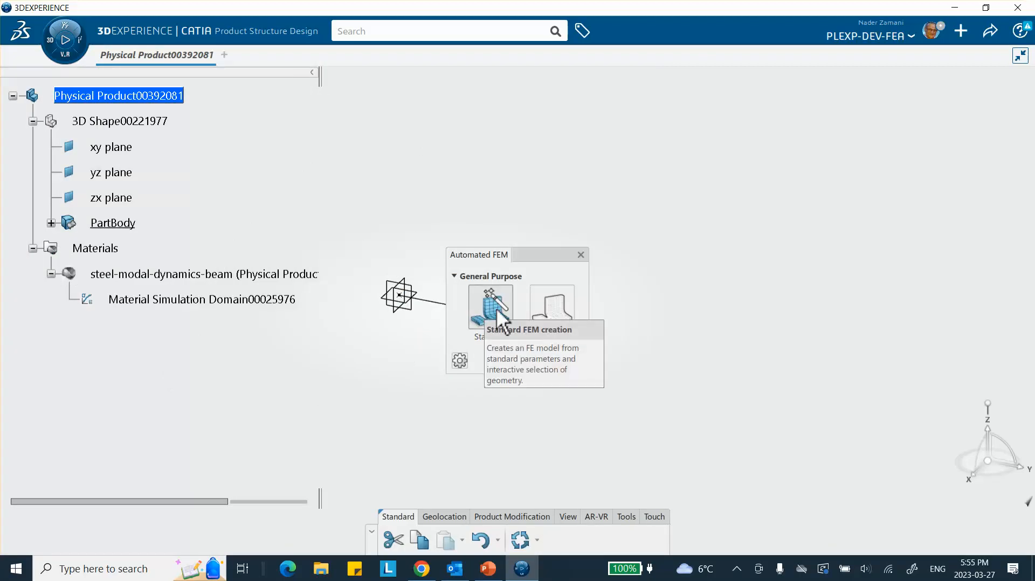
click(486, 319)
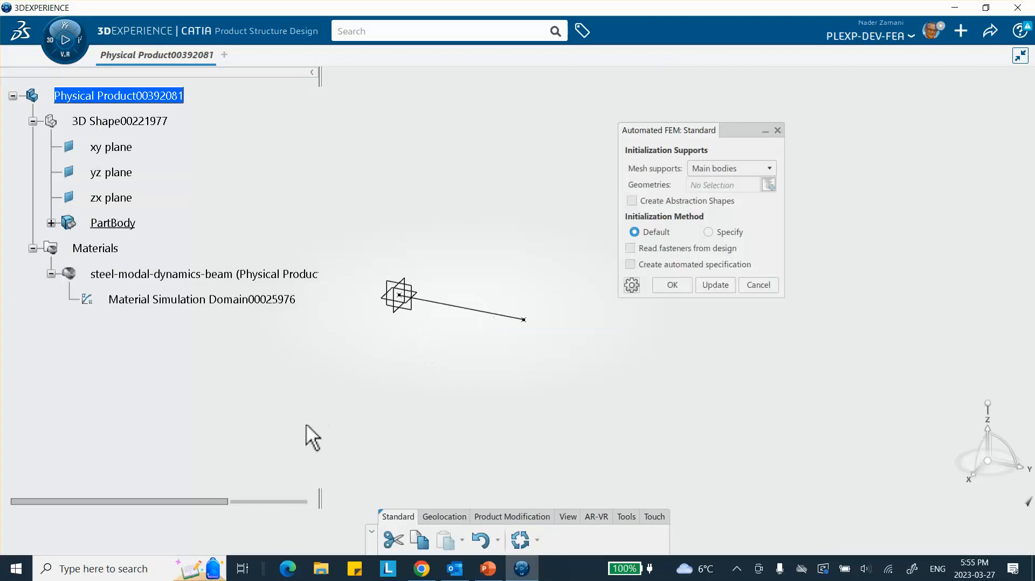
click(673, 286)
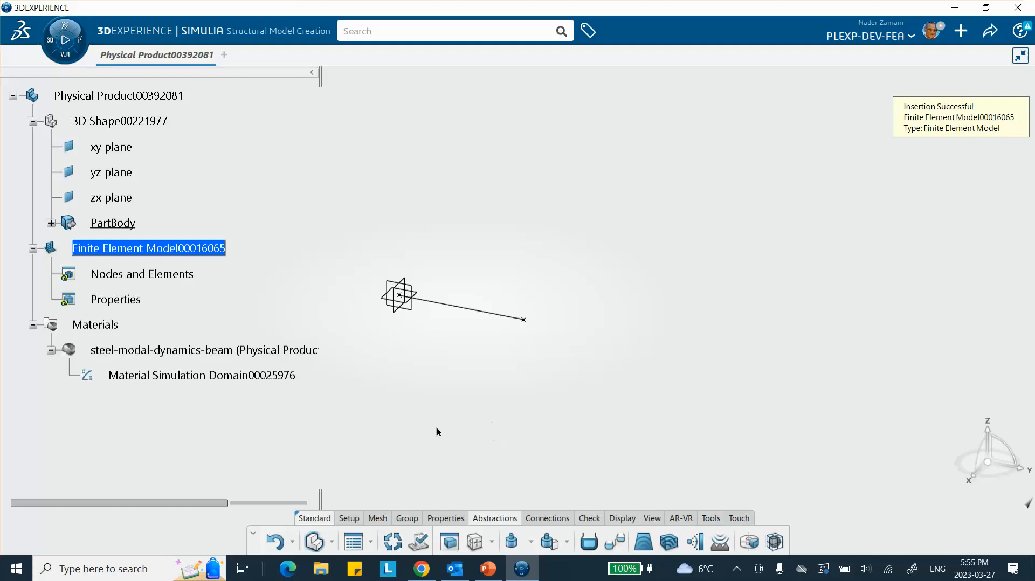
- Start a beam mesh with linear elements, using the beam line as its support
click(375, 519)
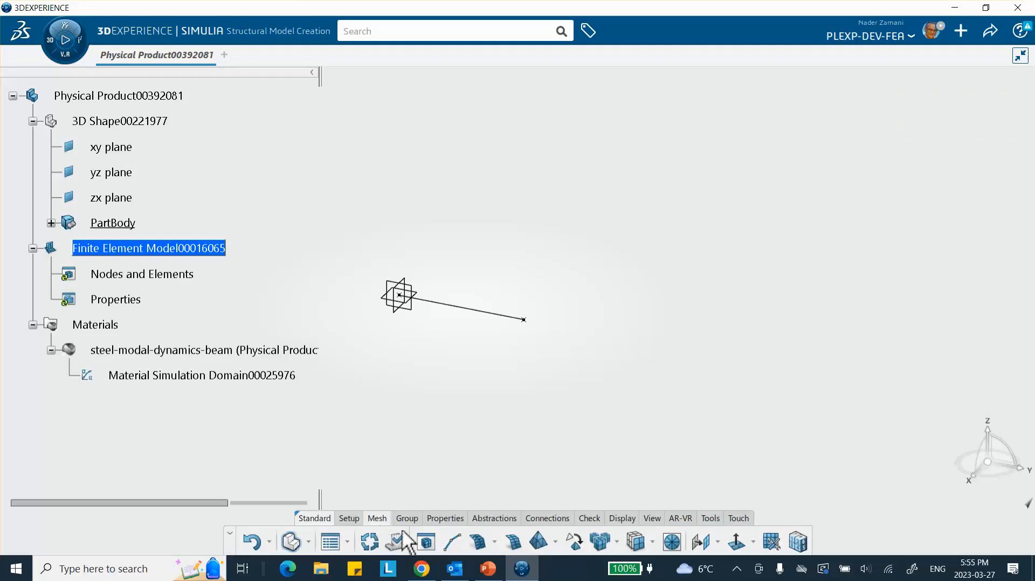
click(453, 541)
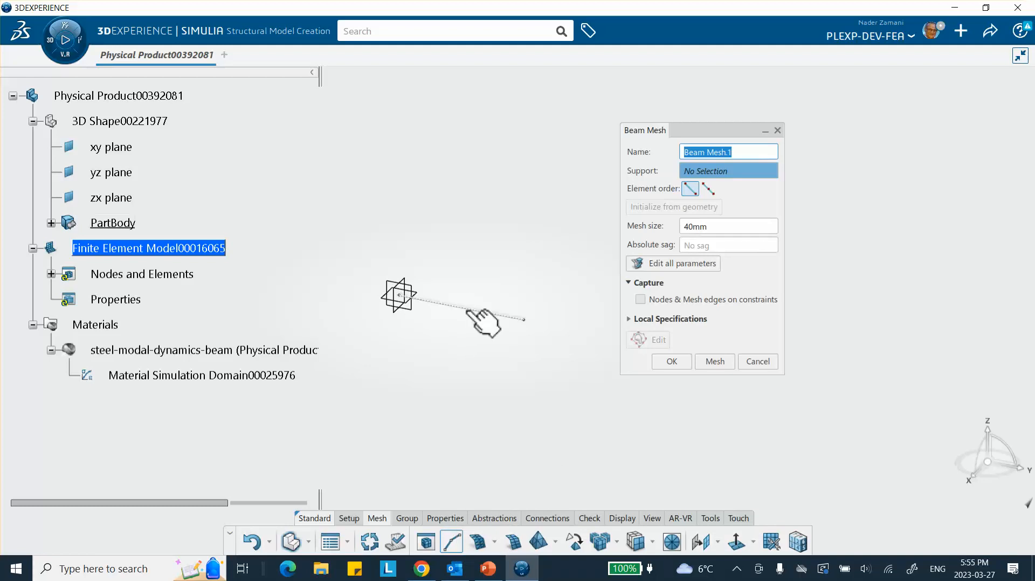
click(504, 316)
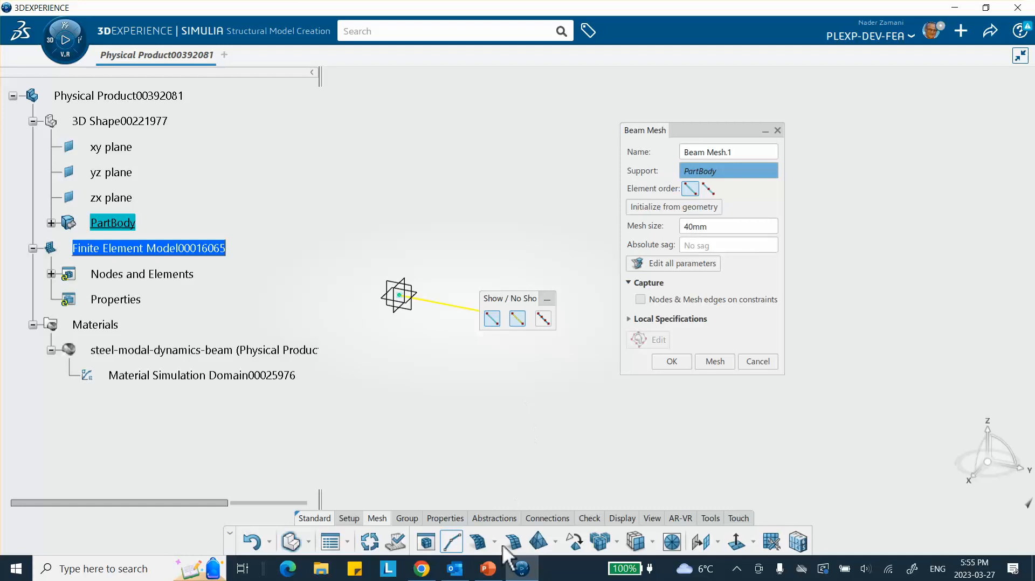
- Switch to PowerPoint, check the global element size on the second slide, and return to the beam mesh definition
click(488, 568)
click(67, 157)
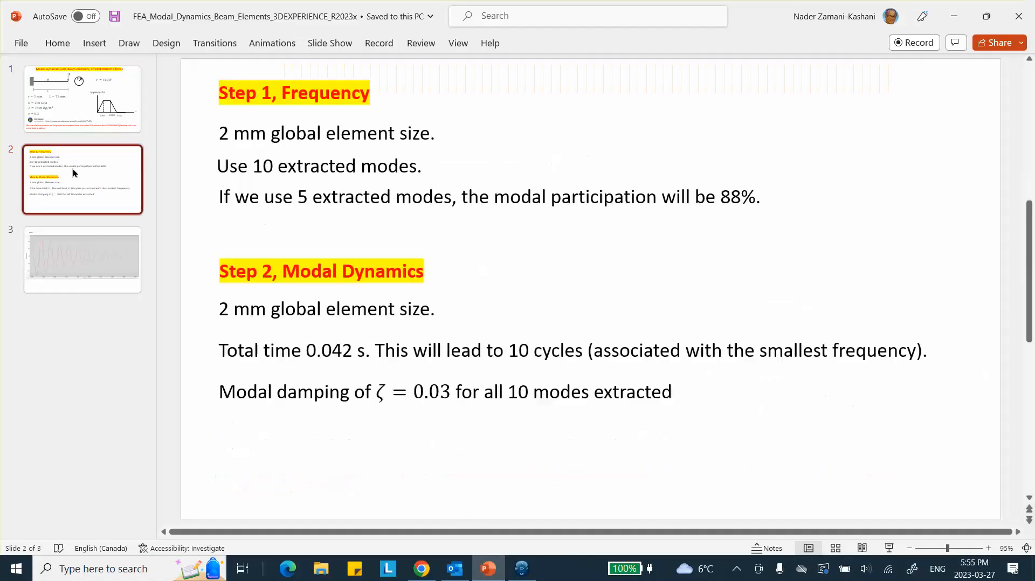
click(954, 16)
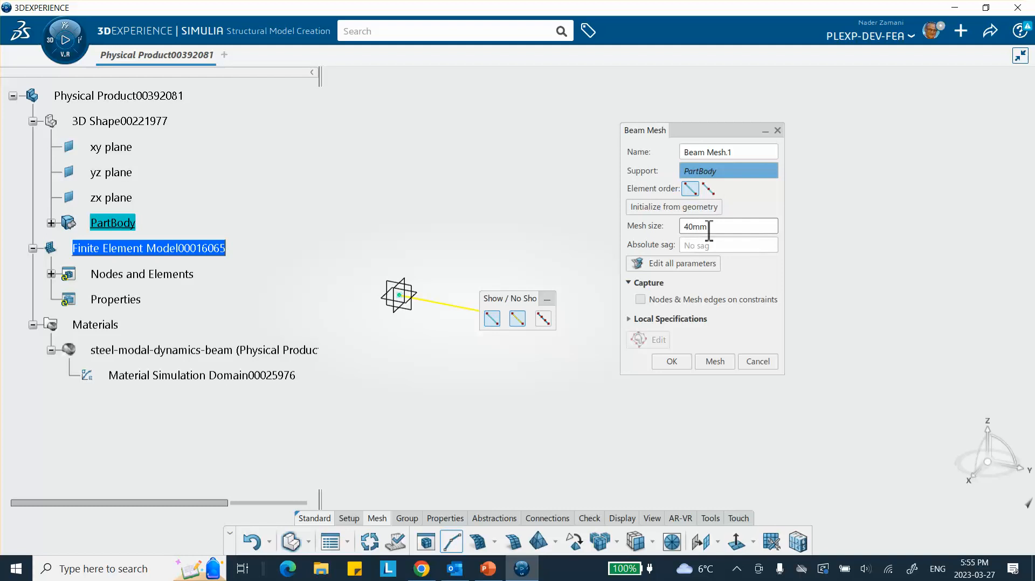
- Set the beam mesh size to 2 mm and accept the mesh definition
drag(709, 230, 619, 218)
text(20)
key(BackSpace)
click(672, 362)
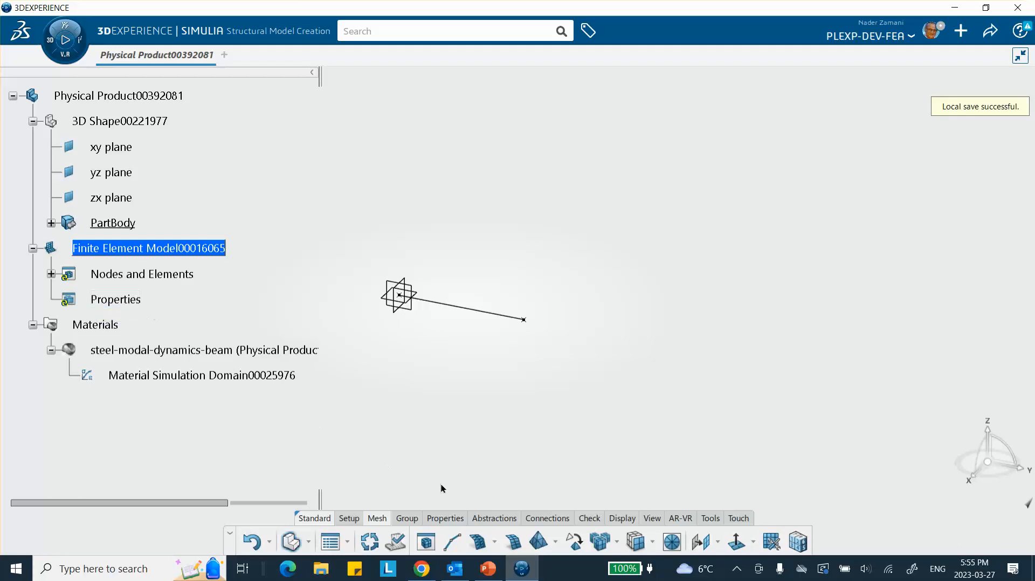
- Create a circular beam profile with a radius of 1 mm
click(448, 519)
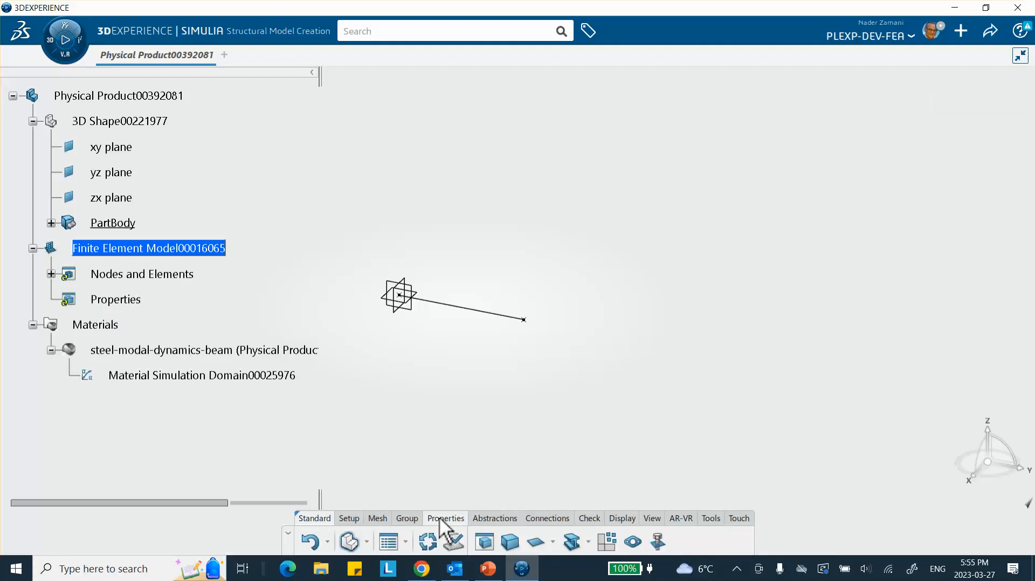
click(588, 542)
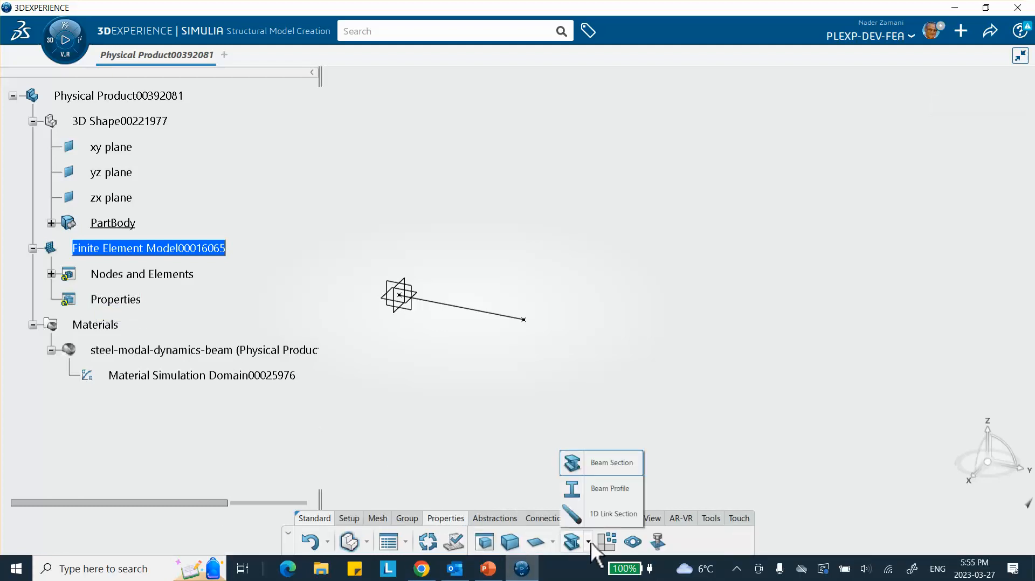
click(611, 488)
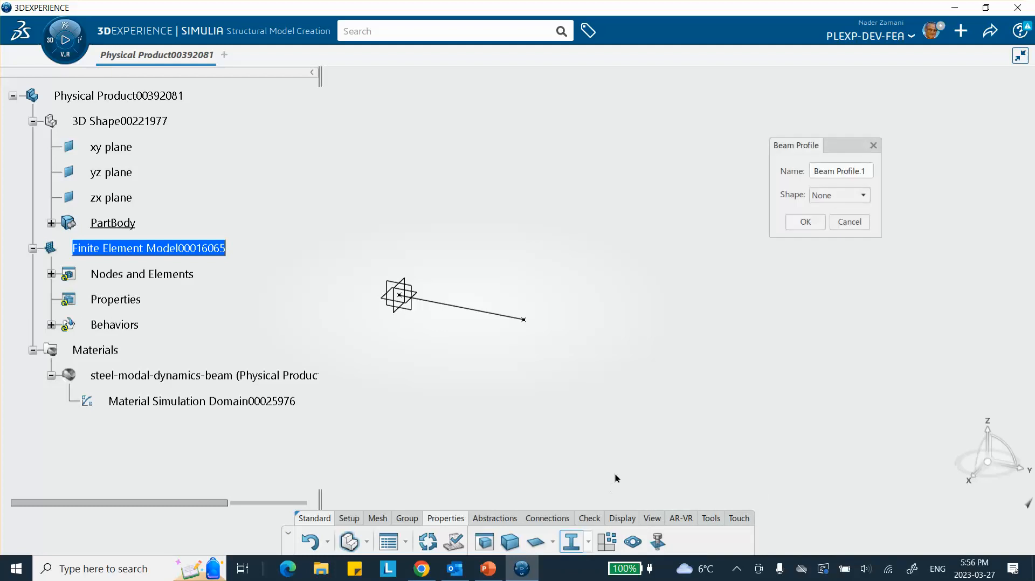
click(844, 195)
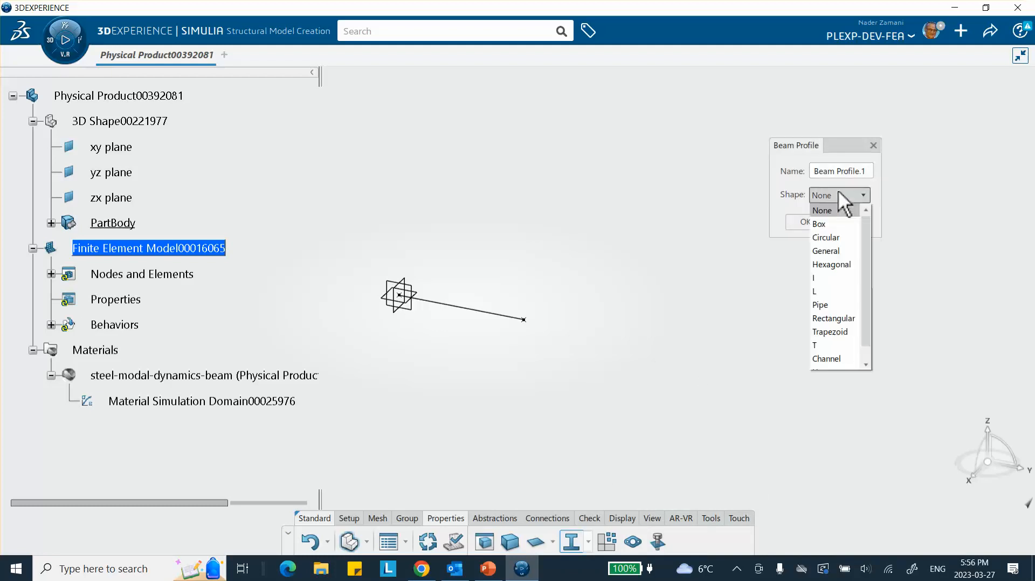
click(835, 233)
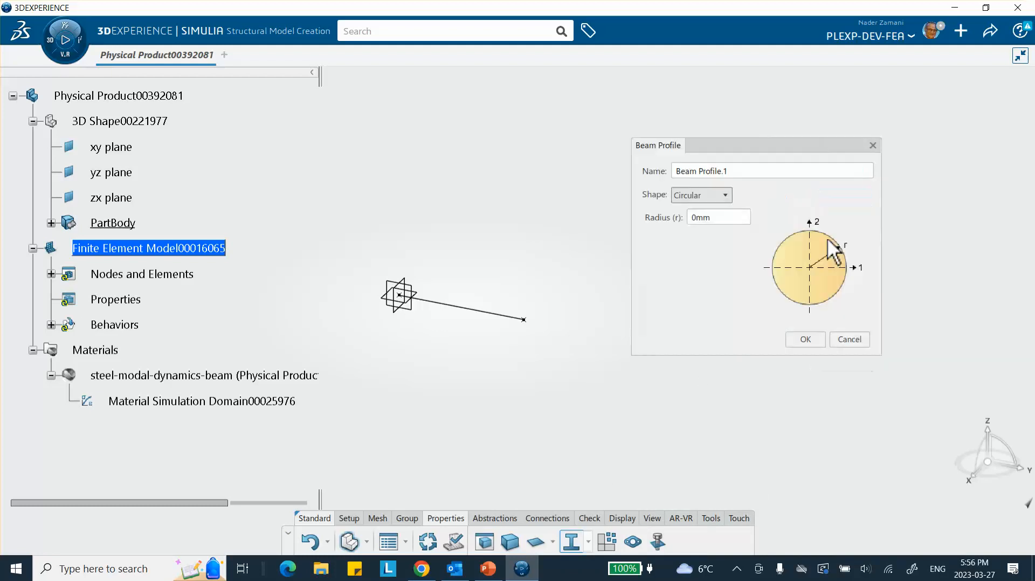
click(721, 218)
click(720, 218)
drag(716, 216, 666, 225)
text(1)
click(806, 339)
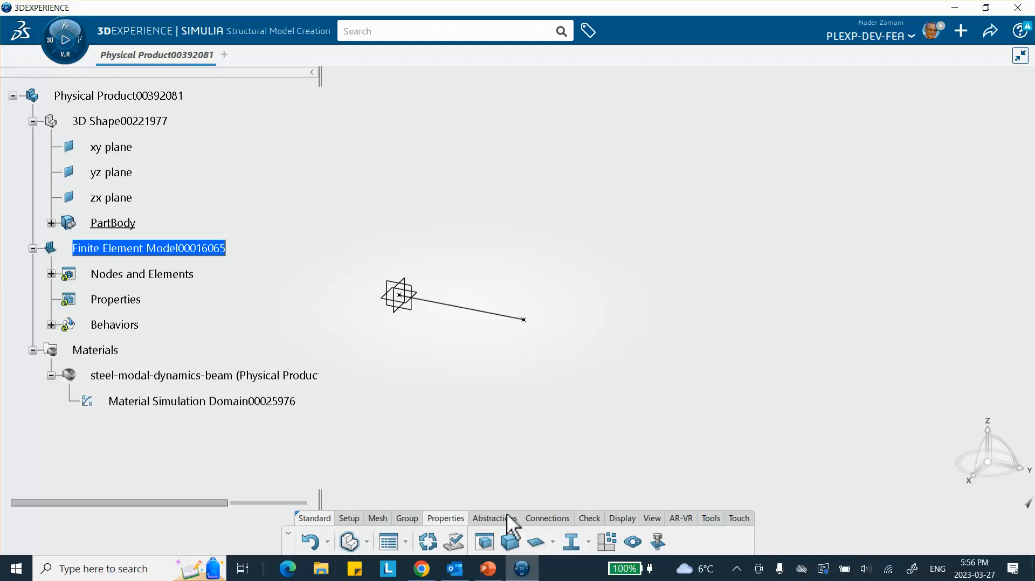
- Create a beam section on the beam line using Beam Profile.1 and the default Align to geometry orientation
click(589, 543)
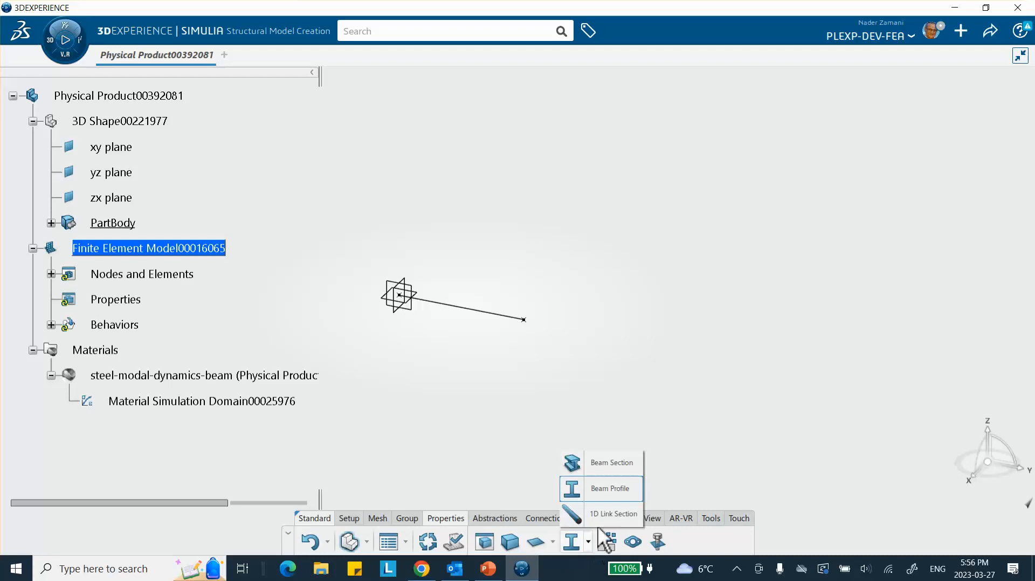
click(610, 463)
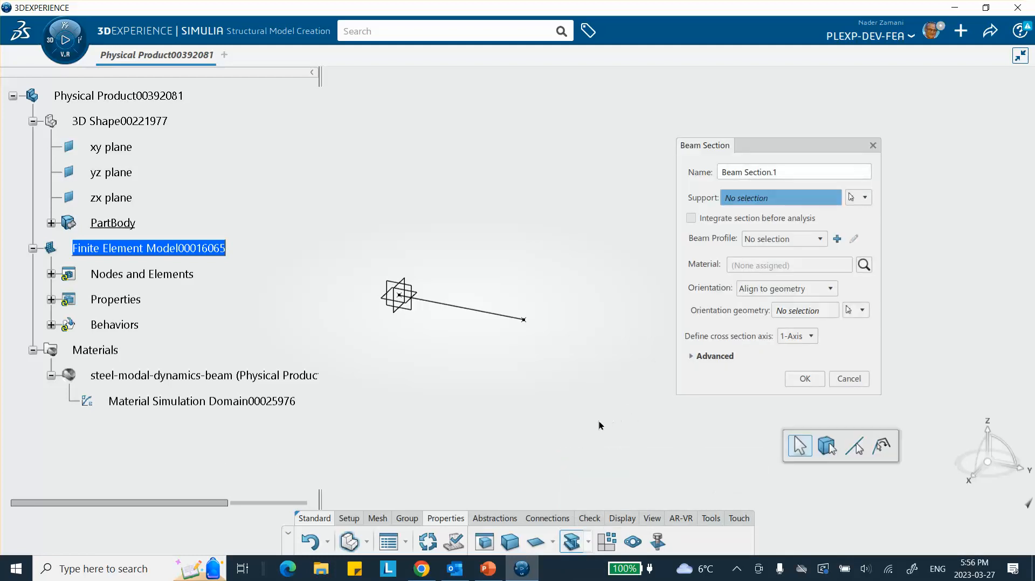
click(490, 314)
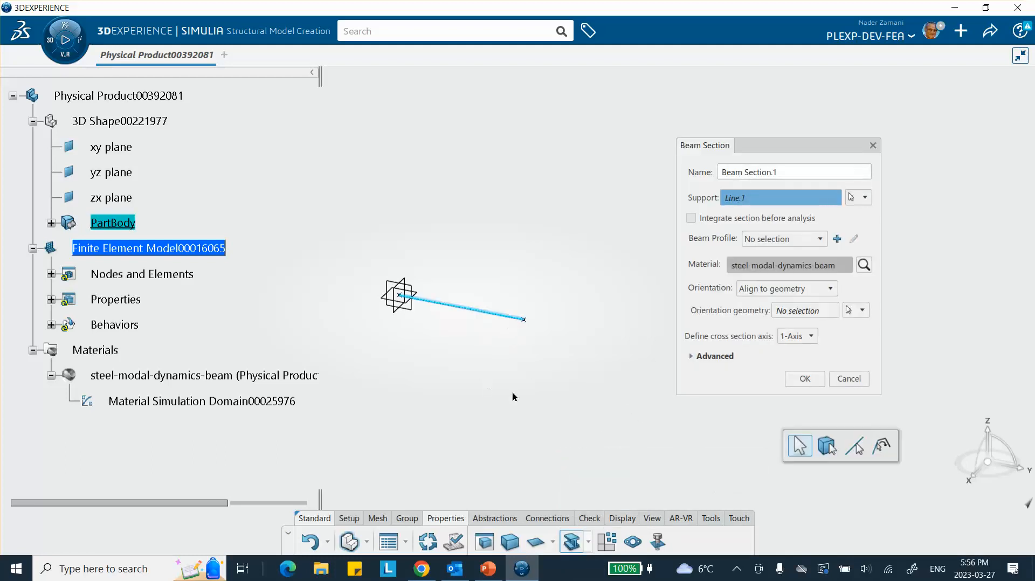
click(821, 240)
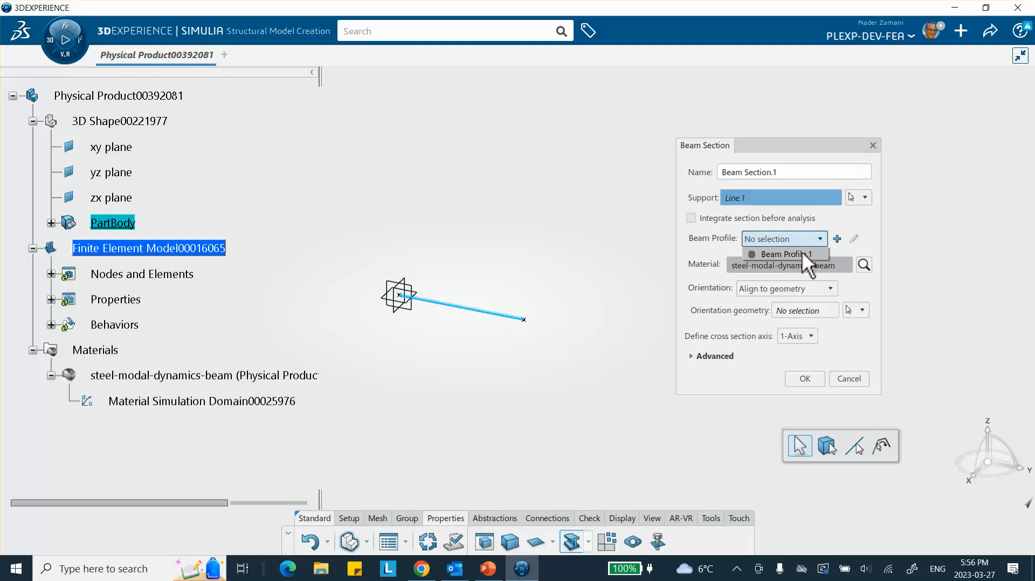
click(801, 253)
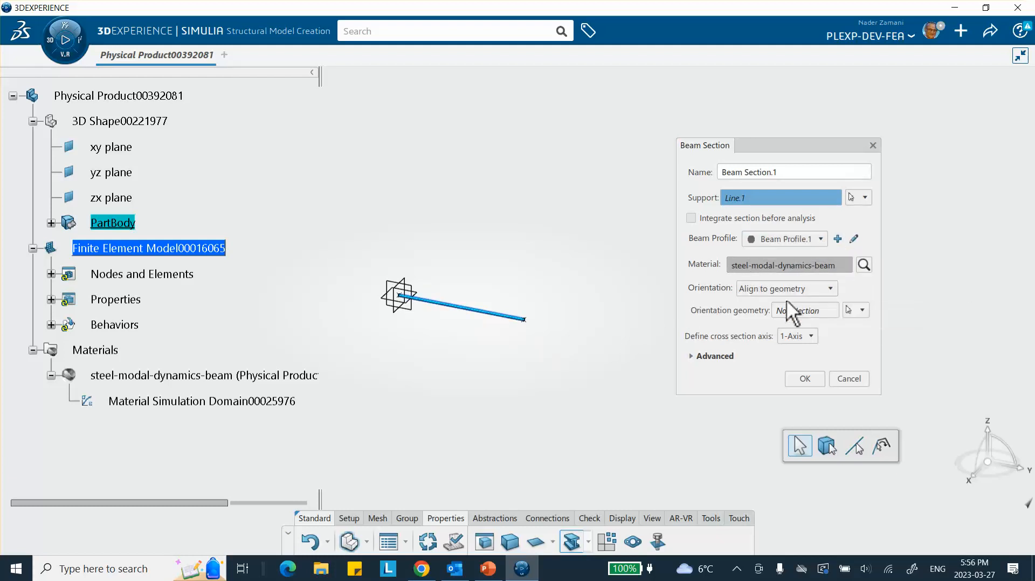
click(802, 379)
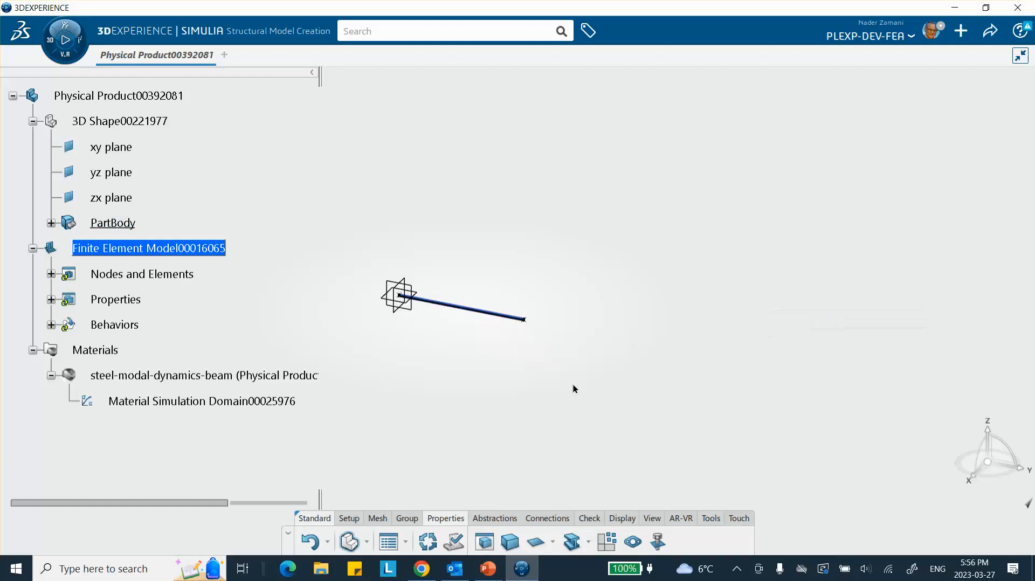
- Hide Beam Section.1, listed among the finite element model's properties, so only the beam line is displayed
middle_drag(573, 388, 584, 323)
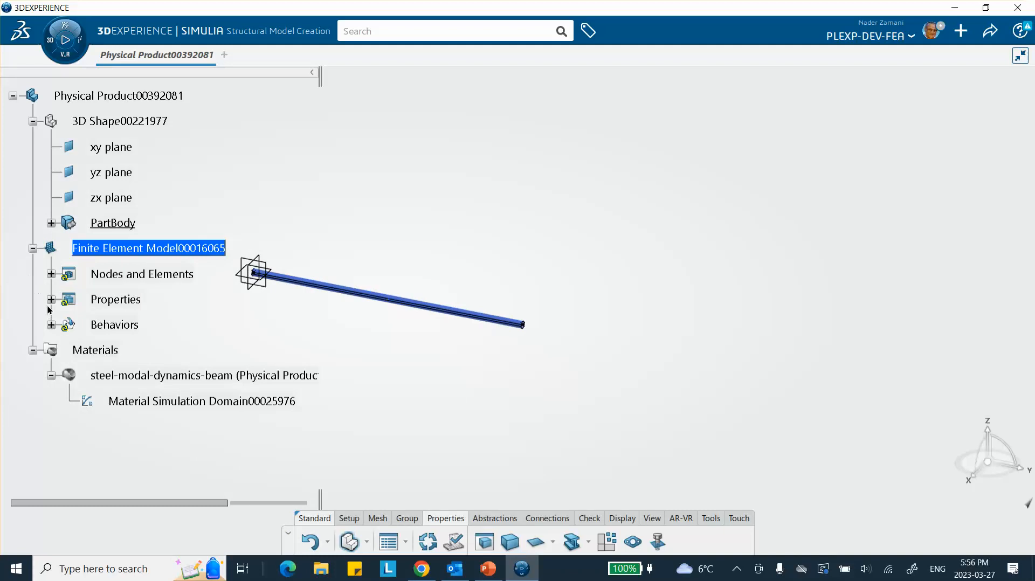
click(50, 299)
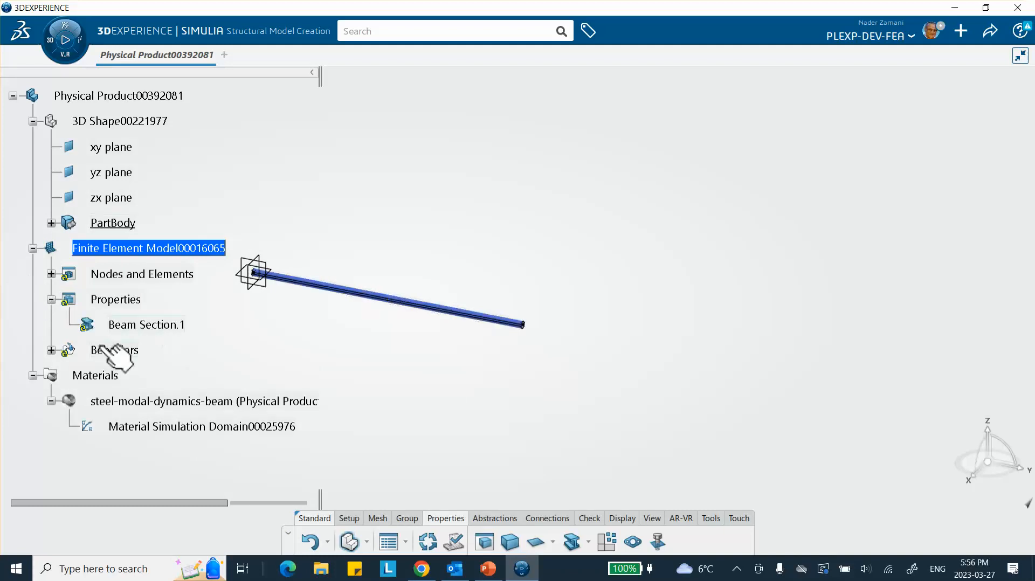
double_click(174, 325)
right_click(174, 325)
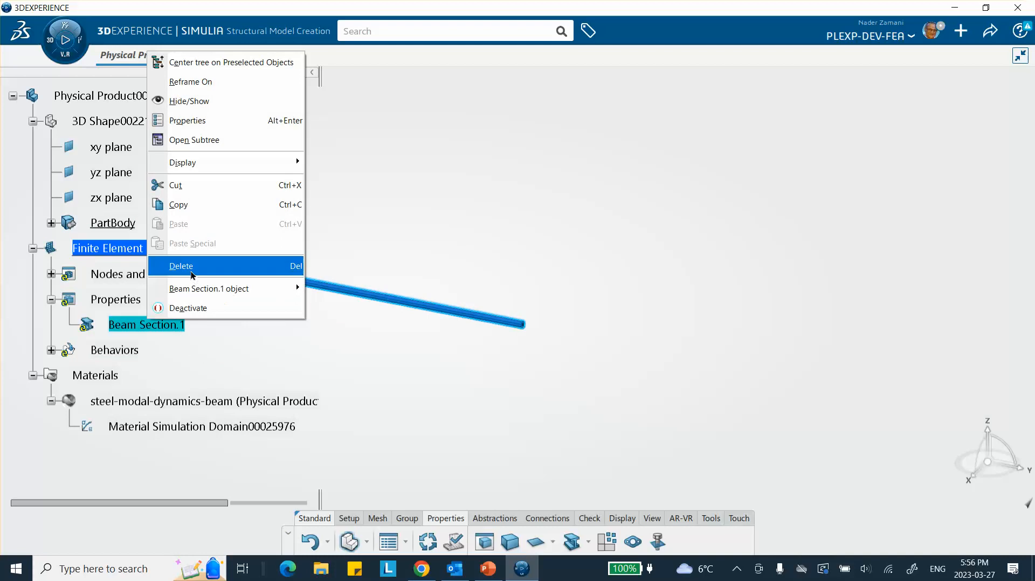
click(188, 101)
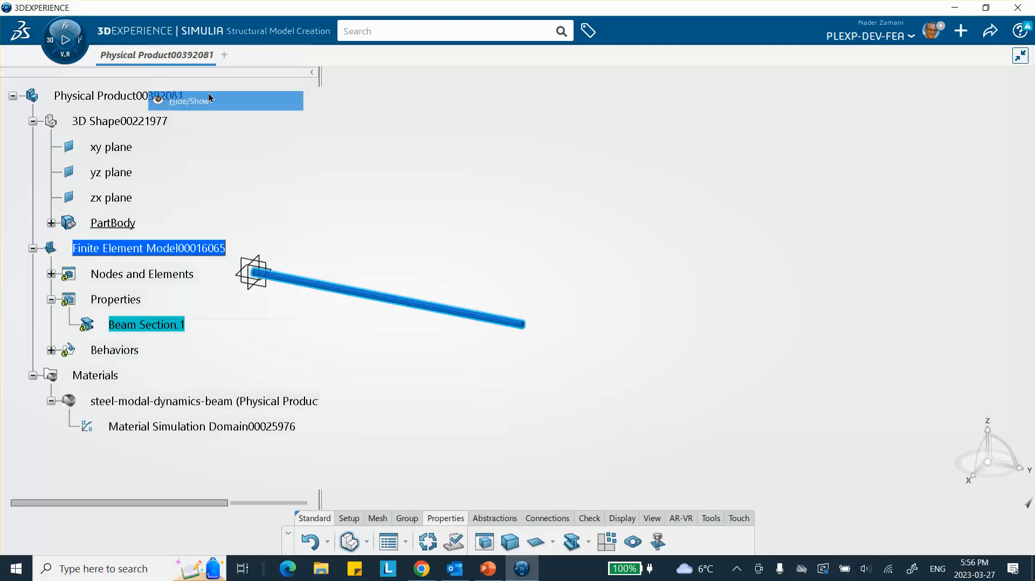
middle_drag(491, 241, 529, 254)
middle_drag(433, 228, 522, 212)
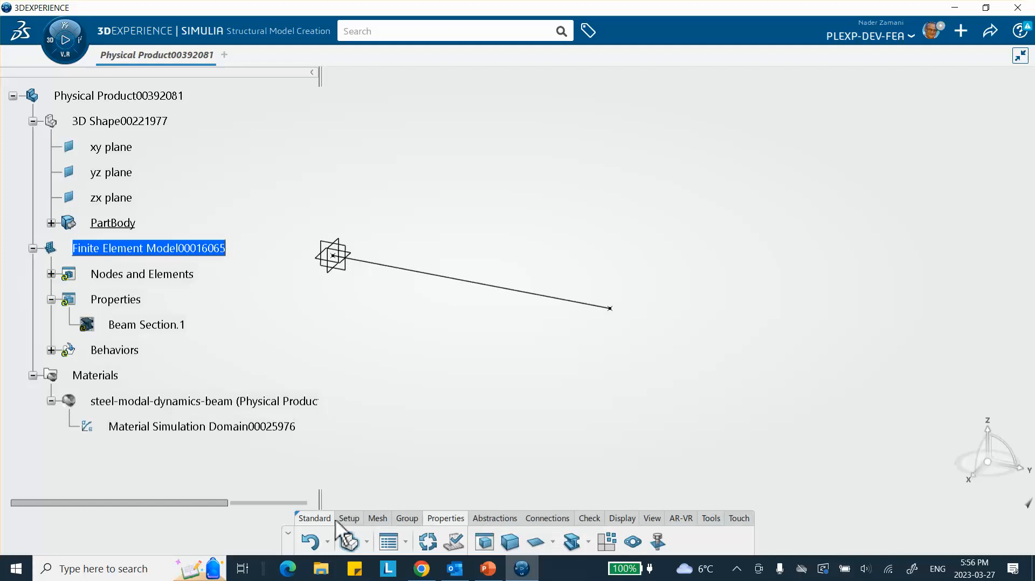
- Switch to Mechanical Scenario Creation and initialize a Structural simulation that uses the existing finite element model
click(56, 48)
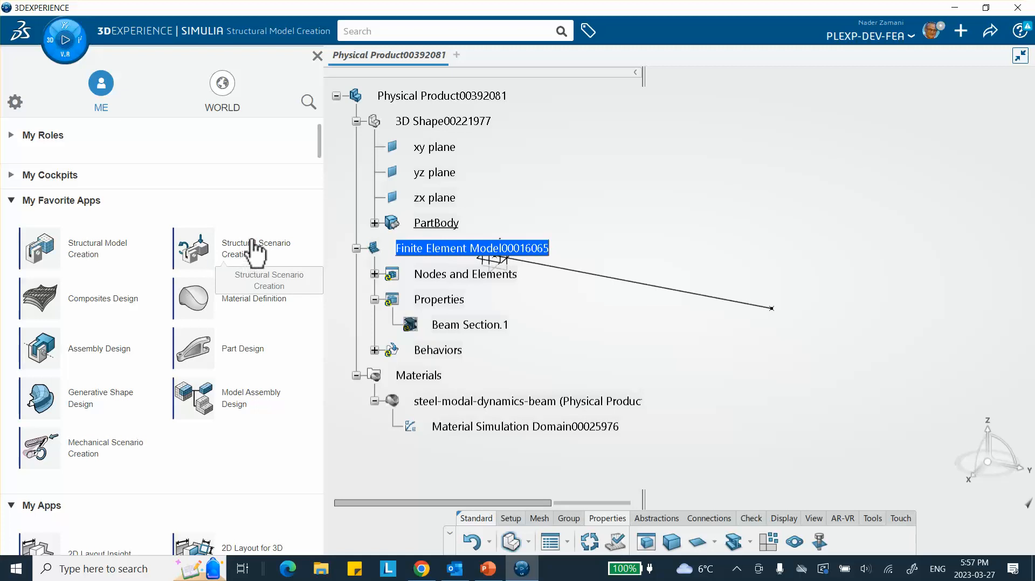
click(88, 460)
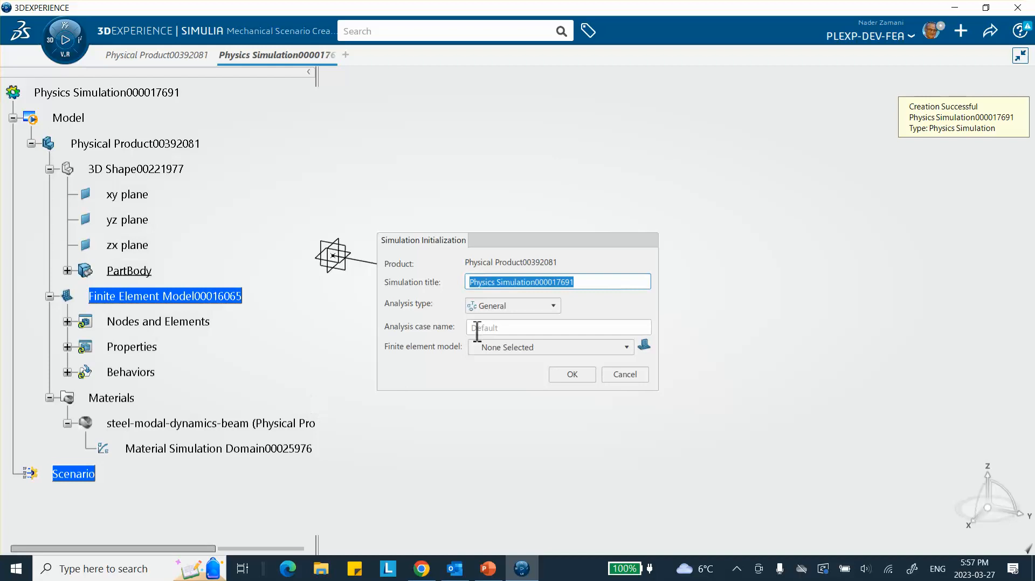
click(544, 305)
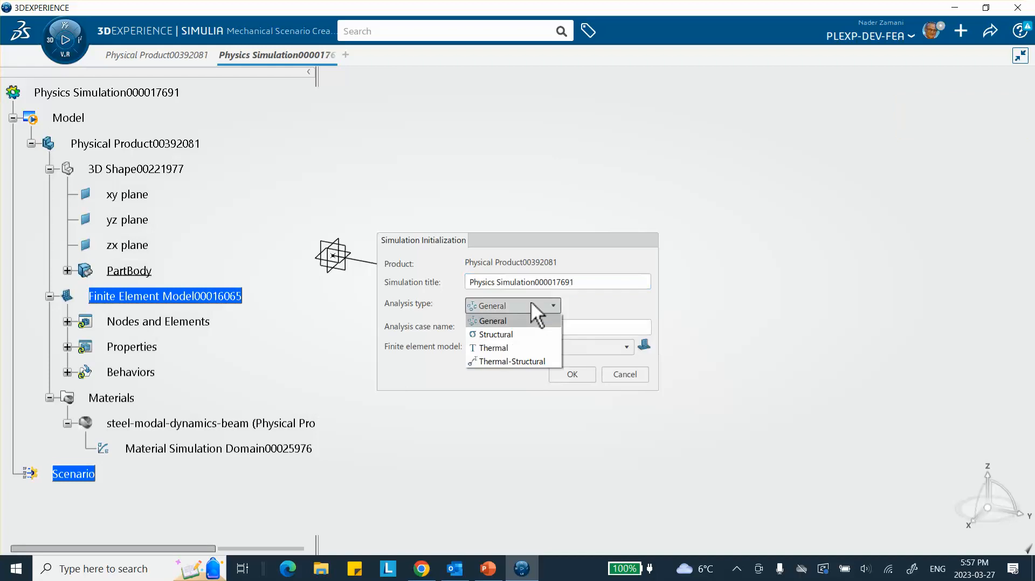
click(505, 335)
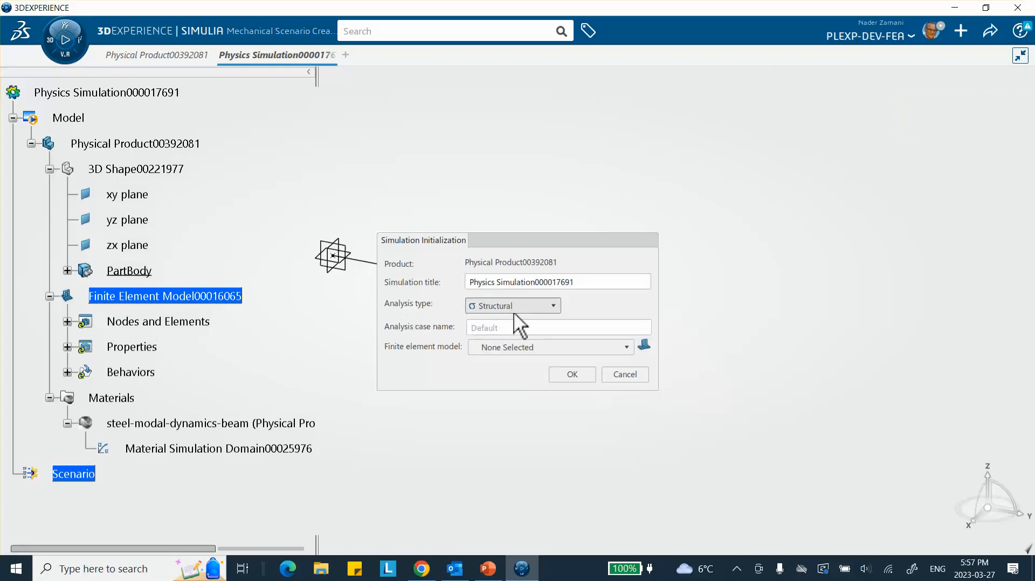
click(507, 347)
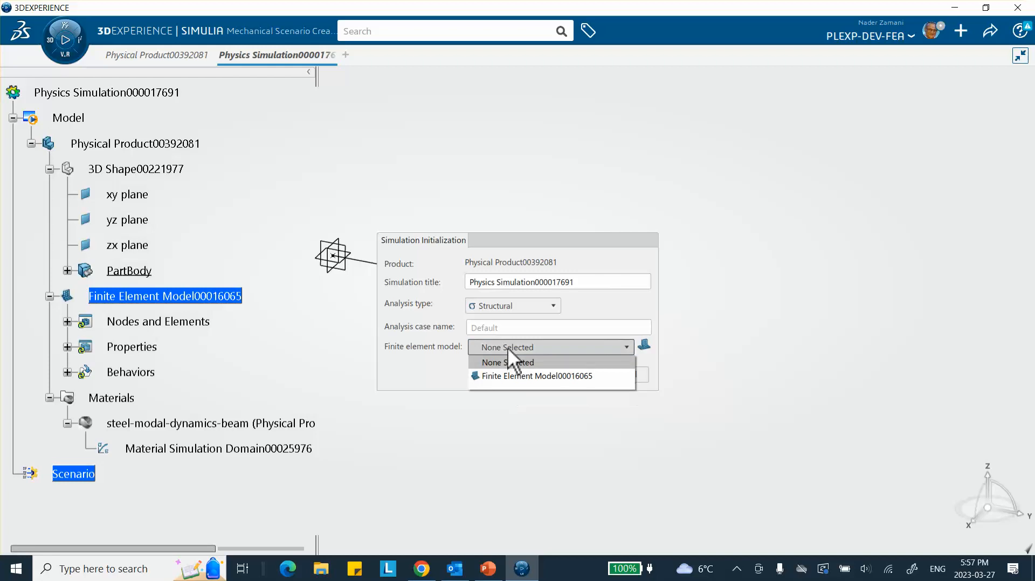
click(515, 376)
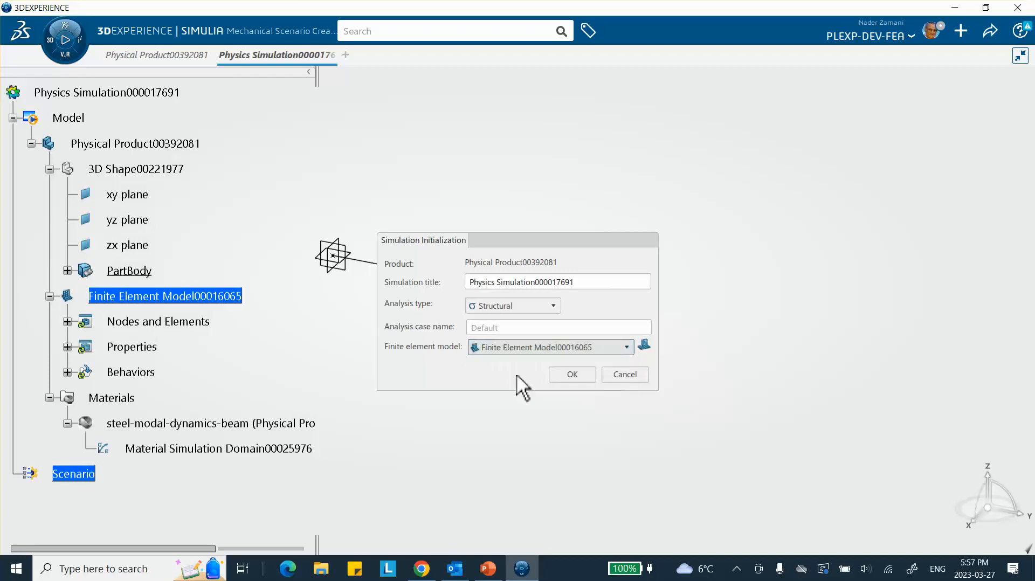
click(572, 373)
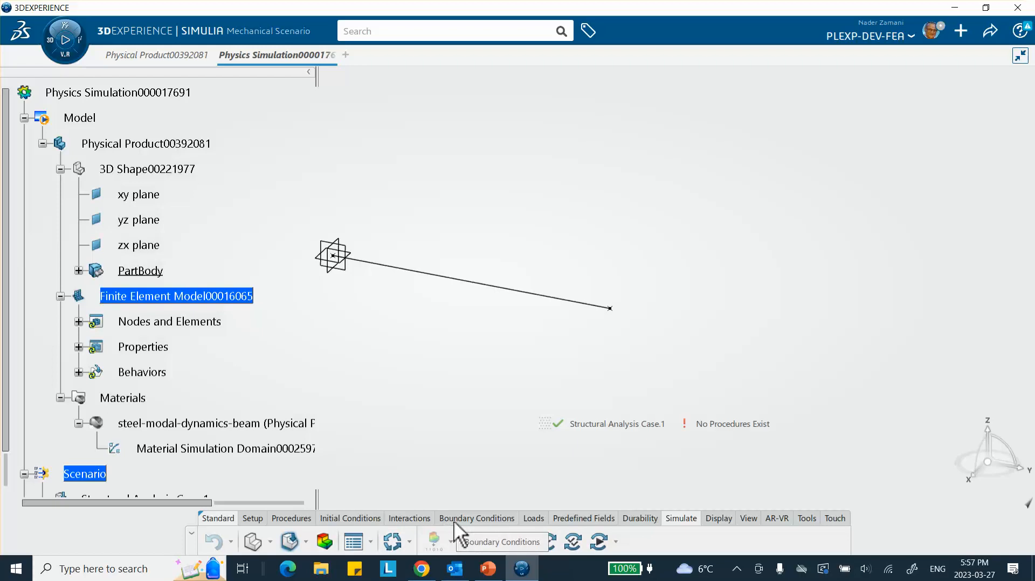
- Add a frequency step to the structural analysis case with the Lanczos solver and 10 modes
click(474, 518)
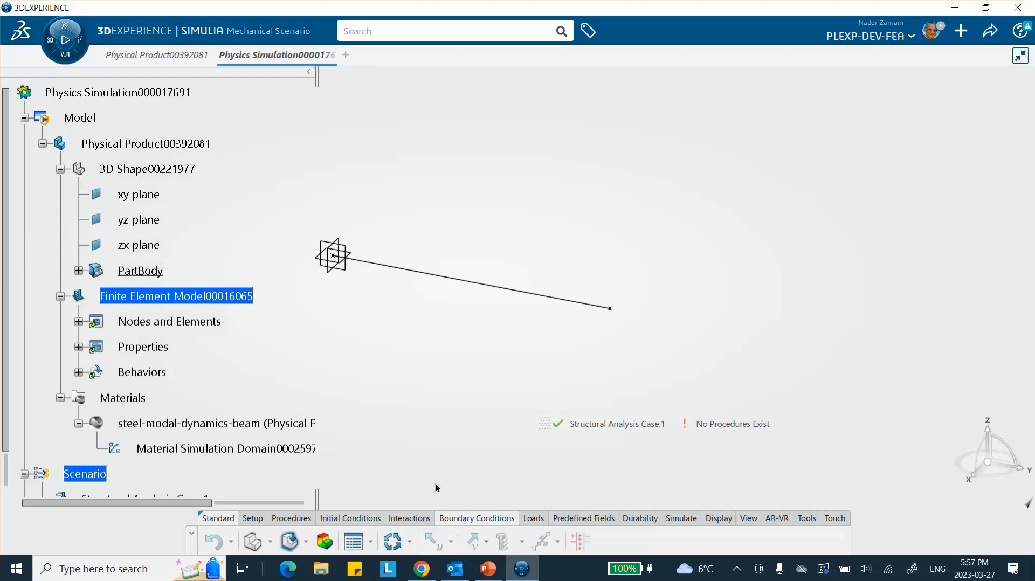
click(291, 518)
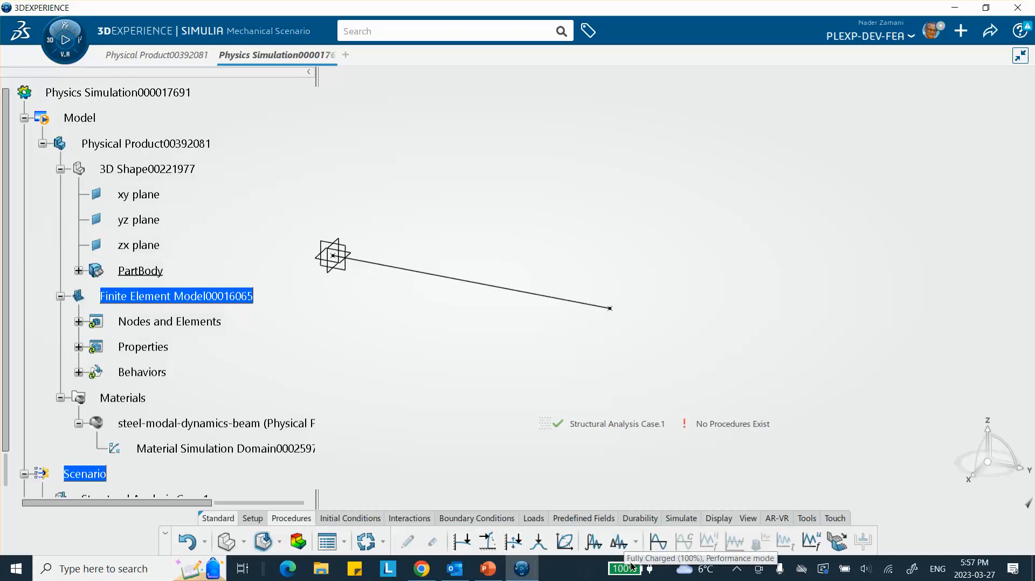
click(657, 542)
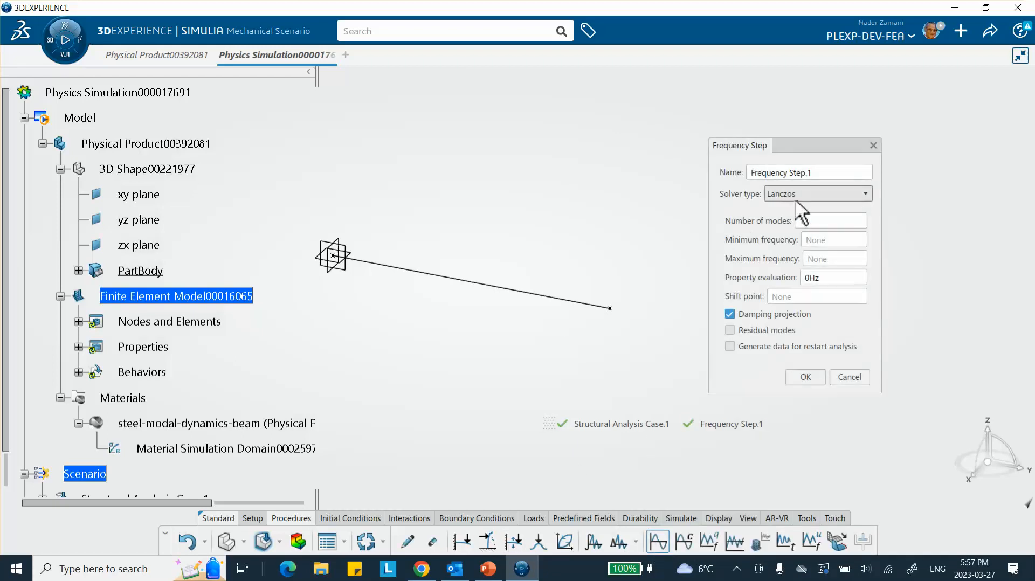
click(806, 220)
text(10)
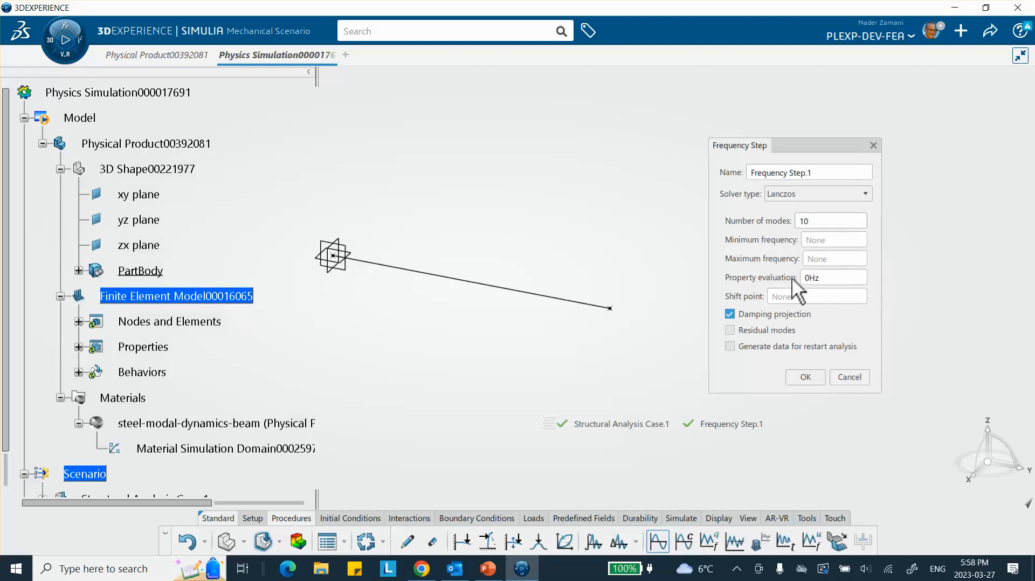
click(806, 376)
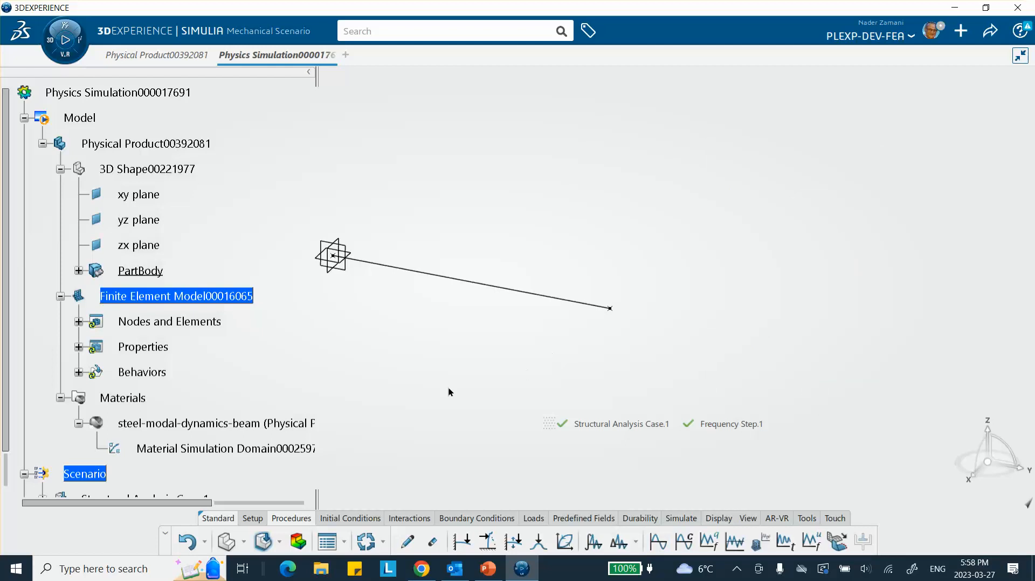
- Add a Clamp restraint on the vertex at the beam line's origin end
click(483, 519)
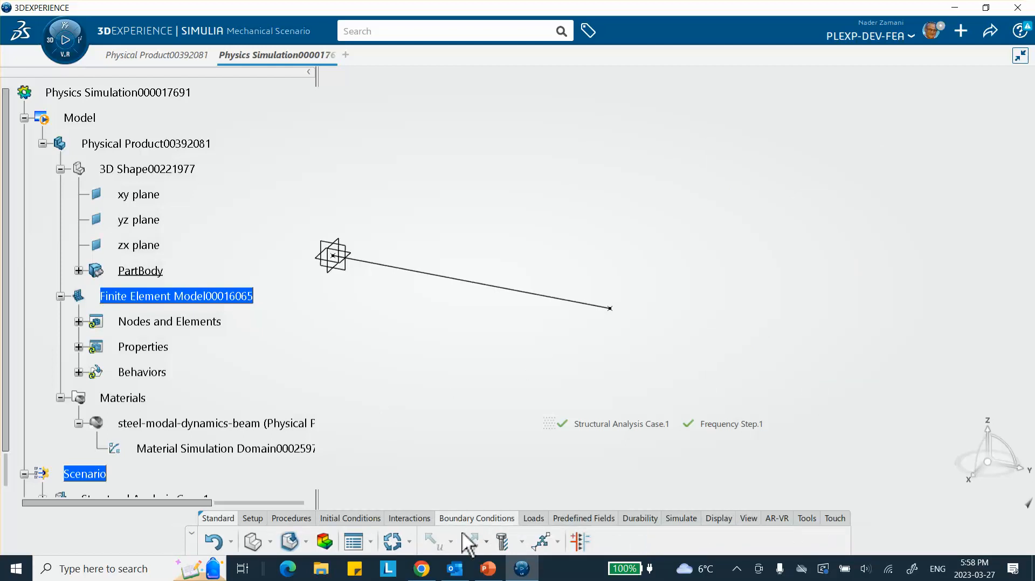
click(452, 542)
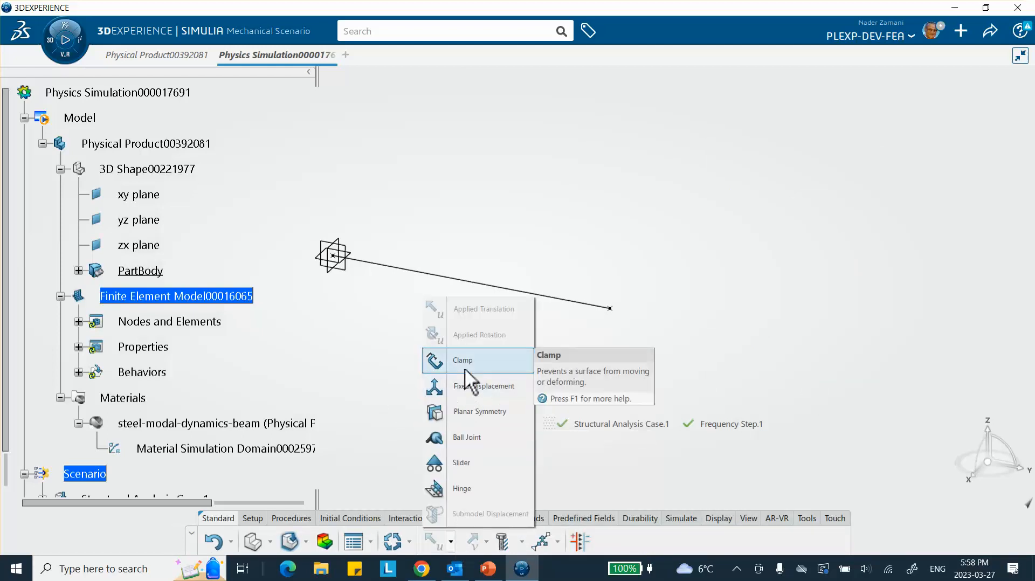
click(438, 361)
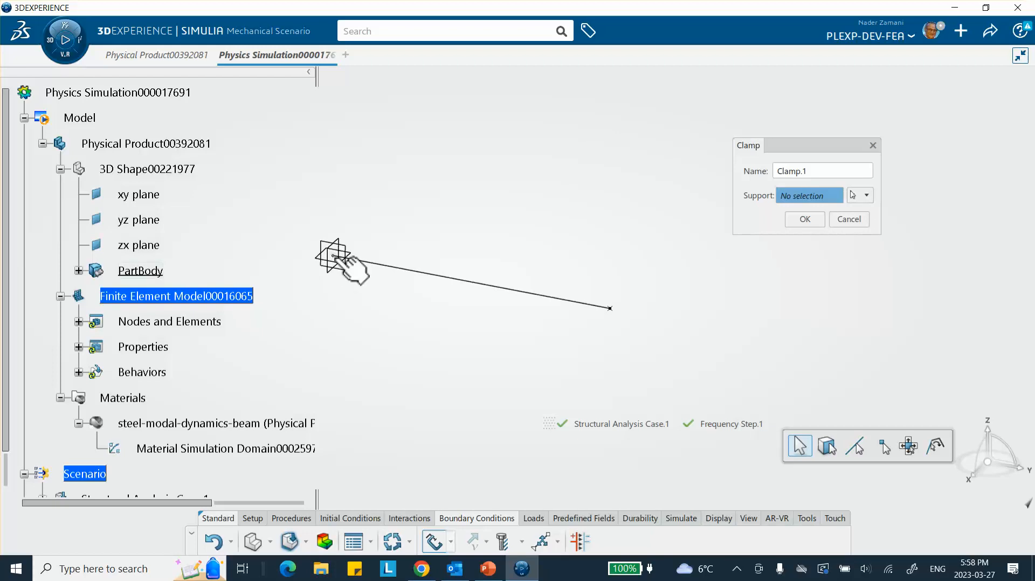
click(334, 255)
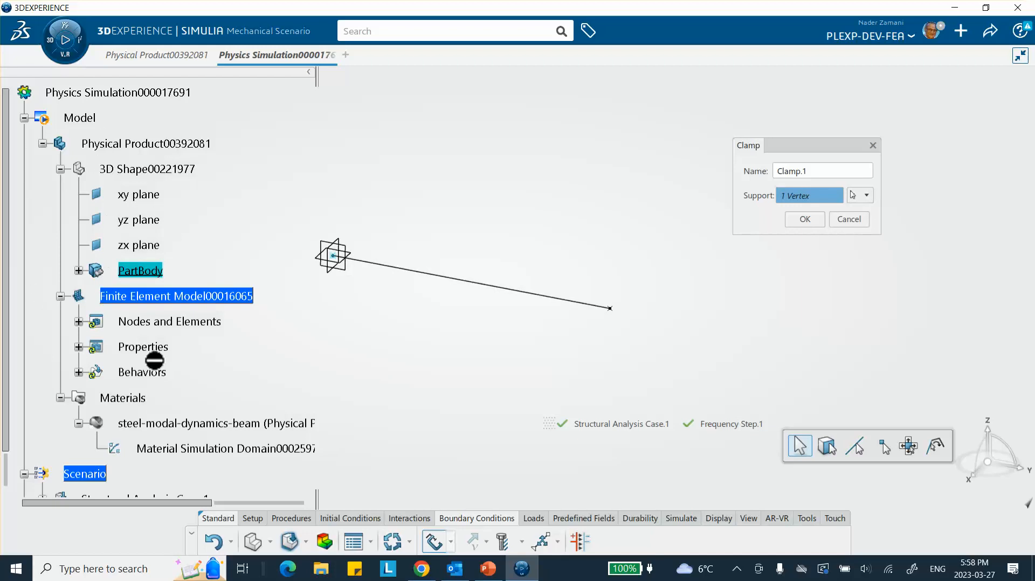
click(805, 220)
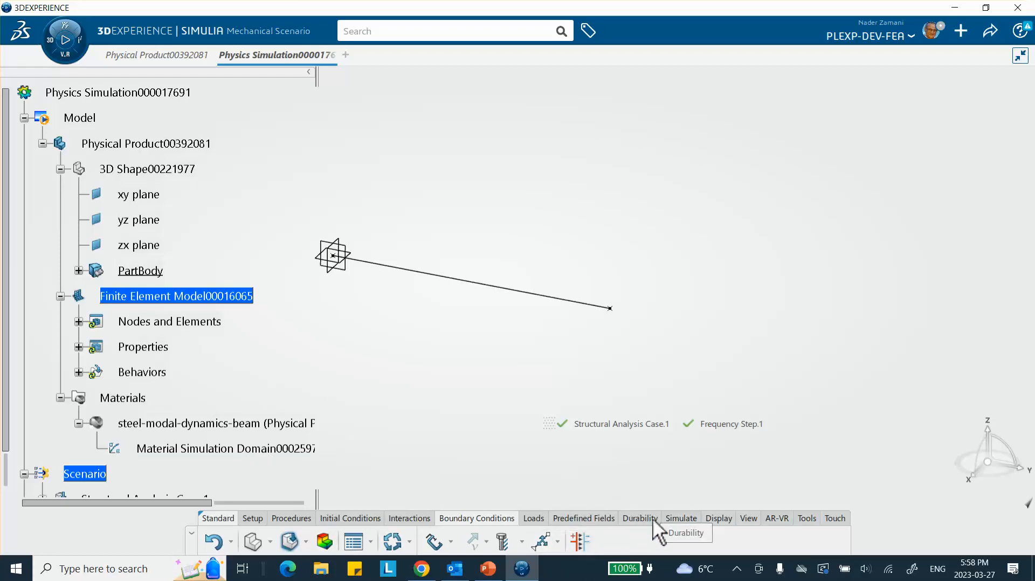
- Run the model and scenario checks and examine the support definition error details in the diagnostics
click(679, 518)
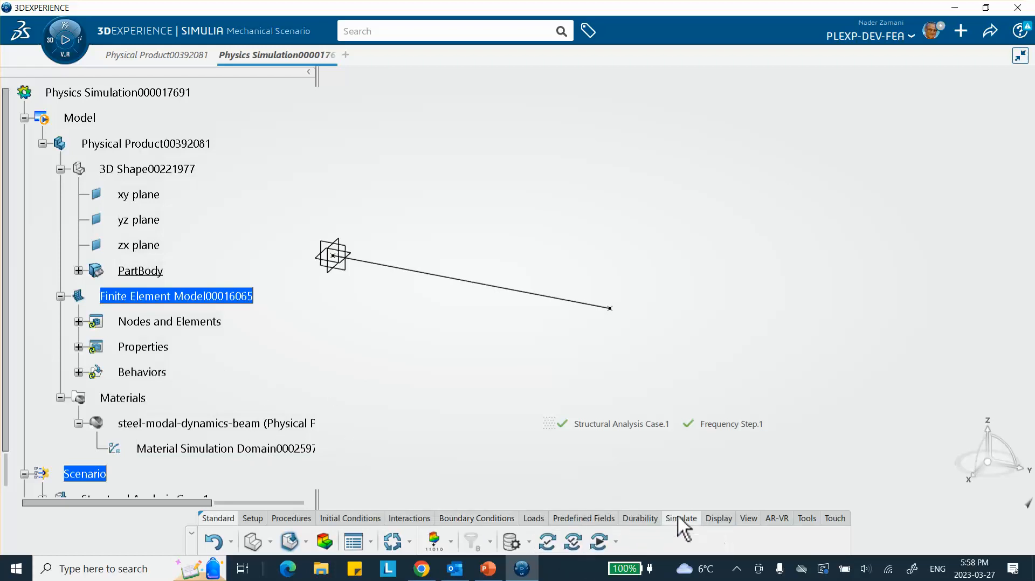
click(548, 543)
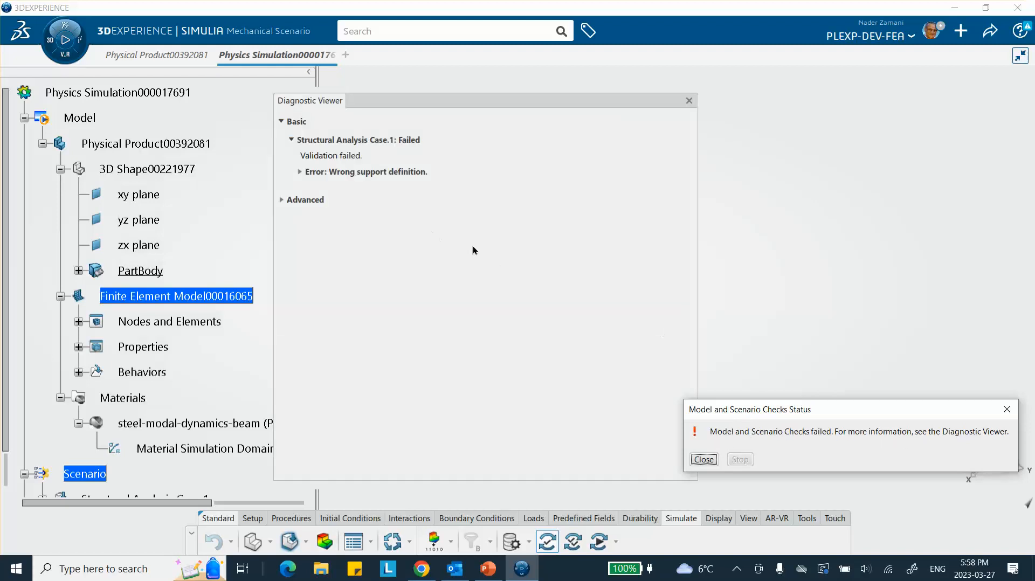
click(697, 462)
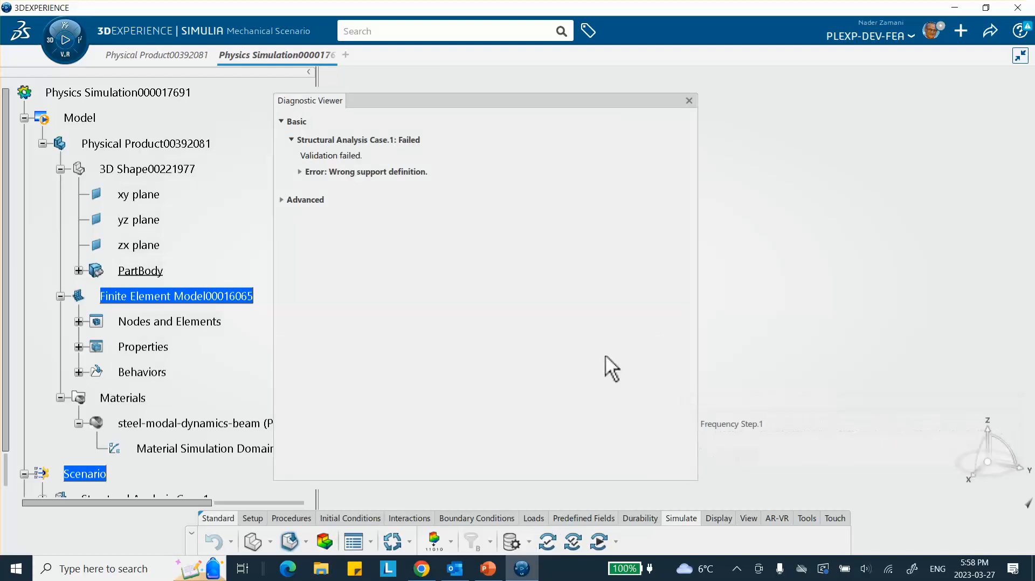
click(296, 142)
click(294, 141)
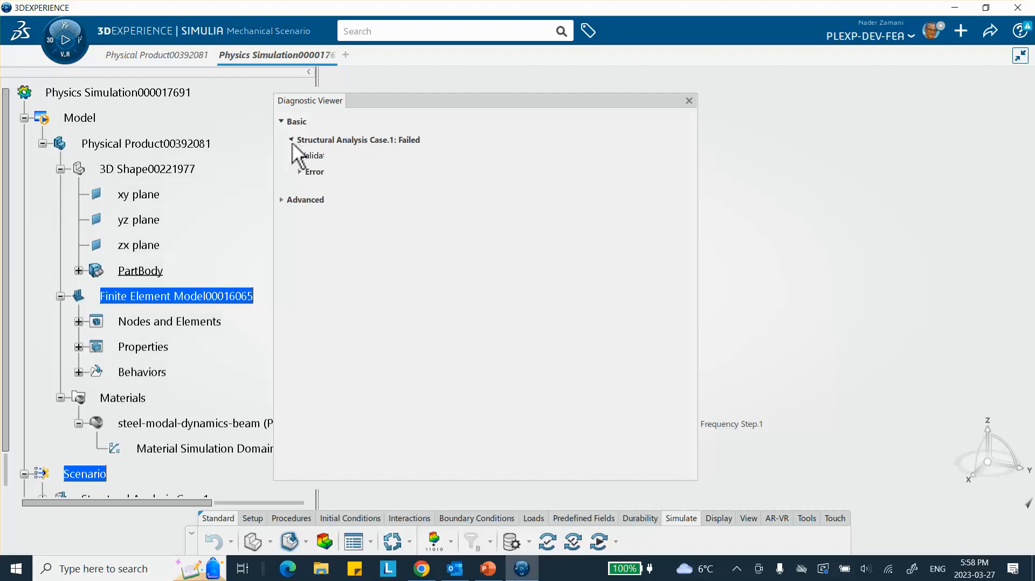
click(299, 172)
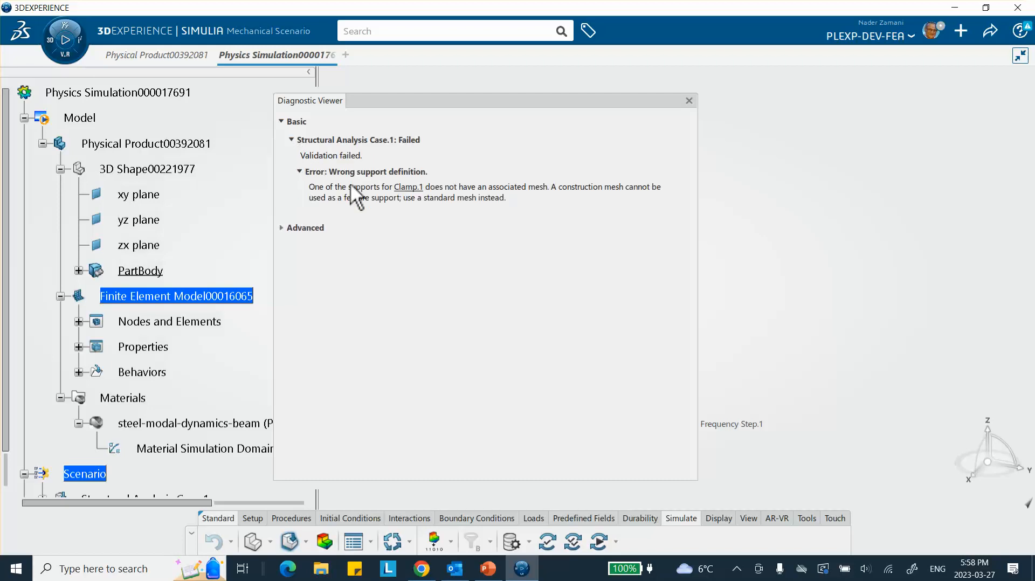
click(689, 100)
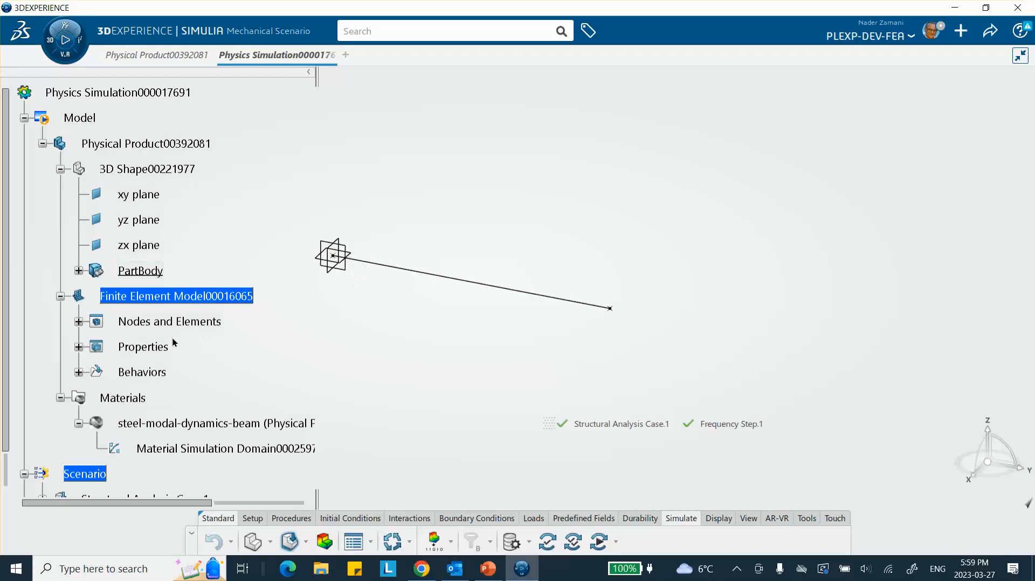
- Reopen Clamp.1 from the structural analysis case's restraints and remove all of its supports
scroll(172, 345, down, 4)
scroll(32, 453, down, 2)
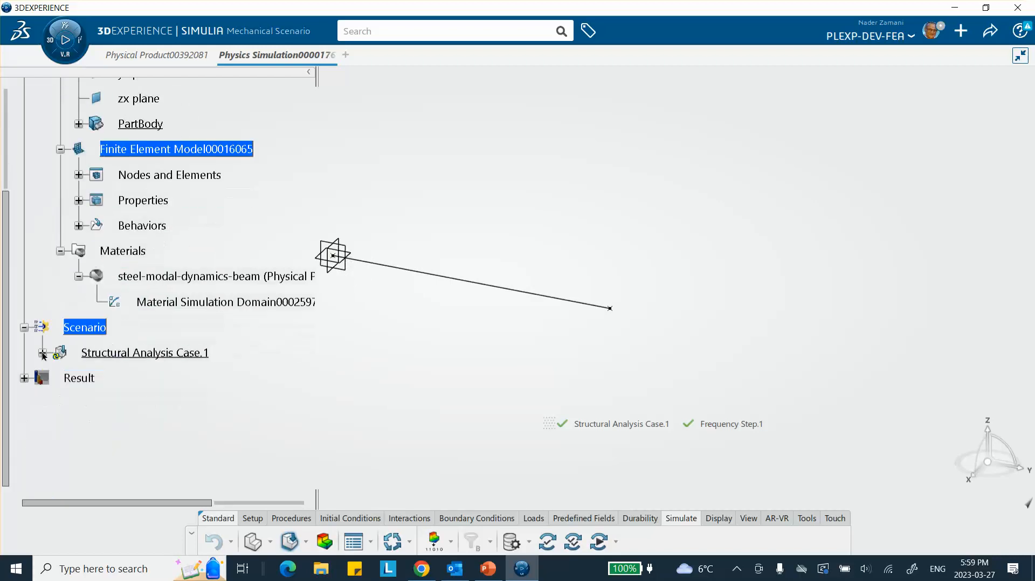
click(43, 353)
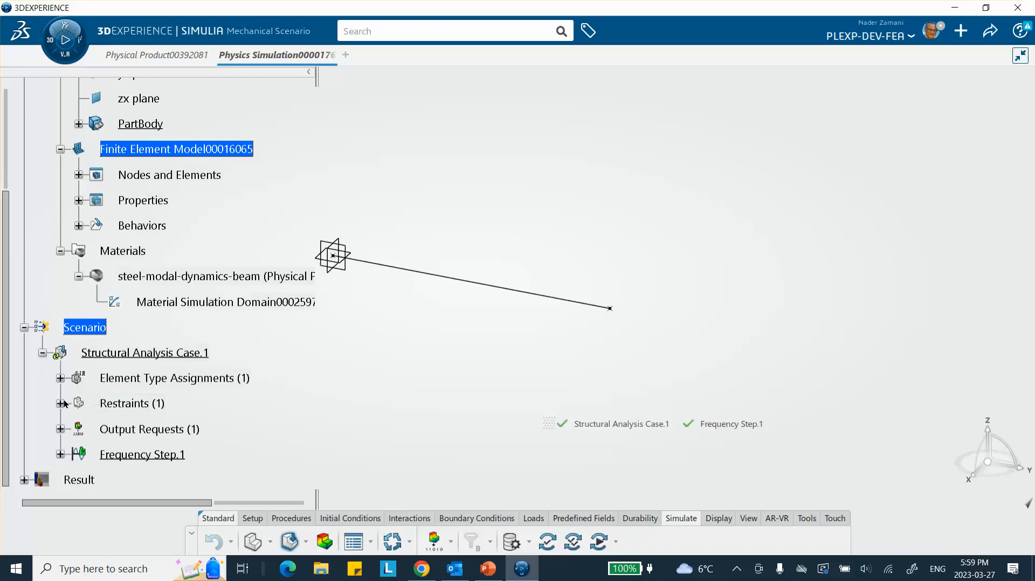
click(60, 403)
double_click(132, 430)
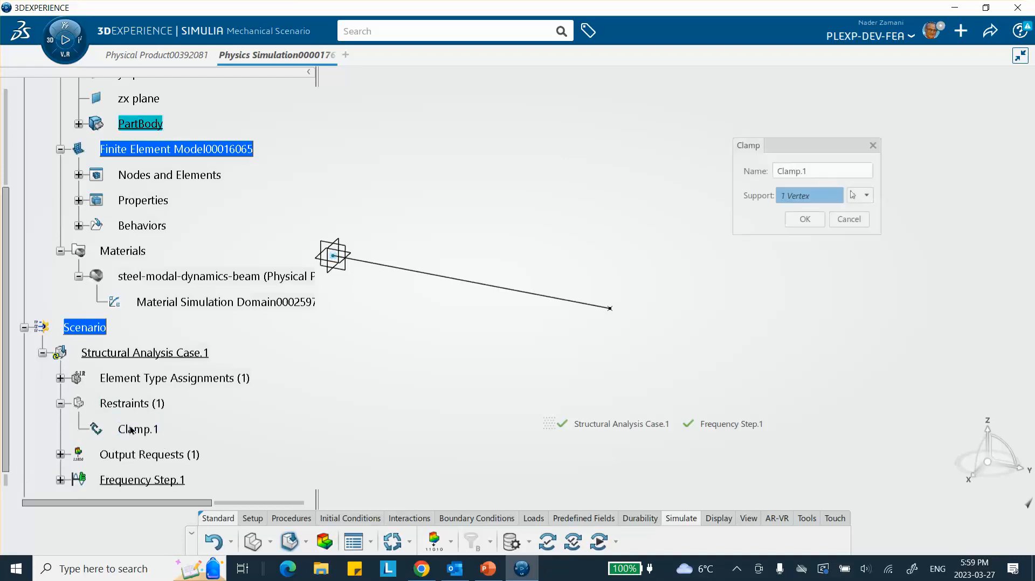
right_click(804, 199)
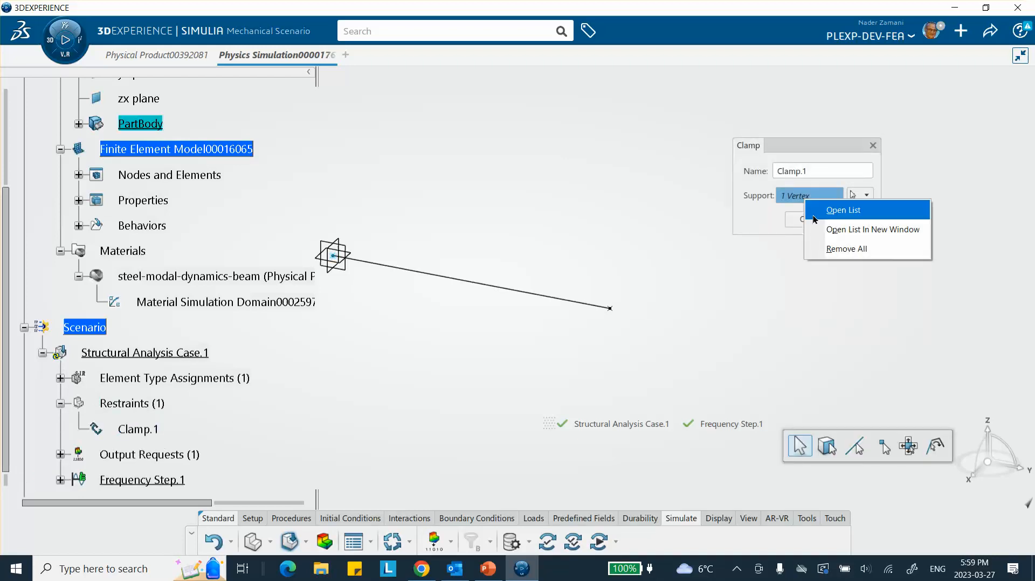
click(834, 252)
middle_drag(572, 224, 594, 195)
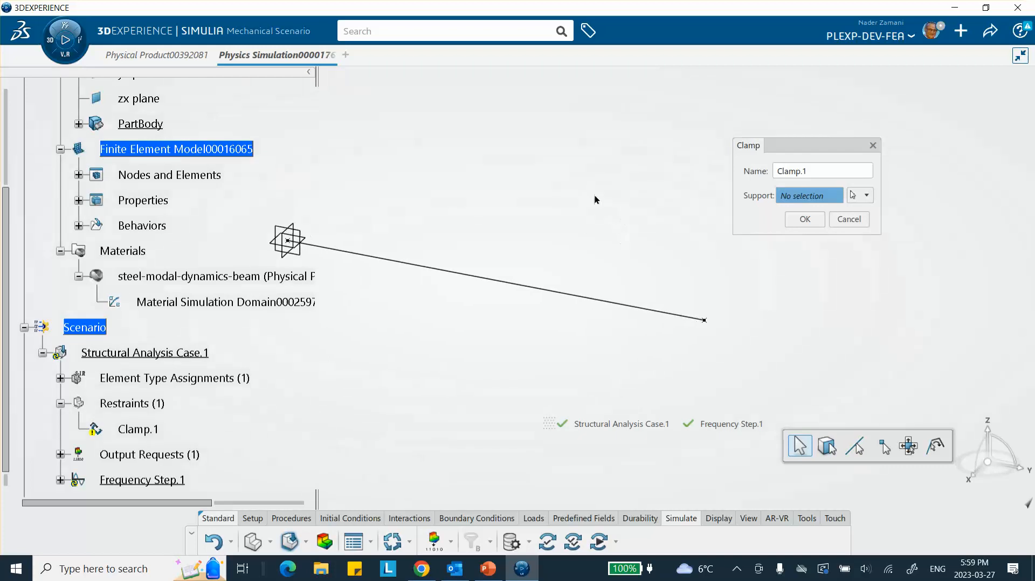
- Hide Point.1 in the PartBody and assign Line.1's vertex at the origin as the clamp's support
scroll(143, 201, up, 3)
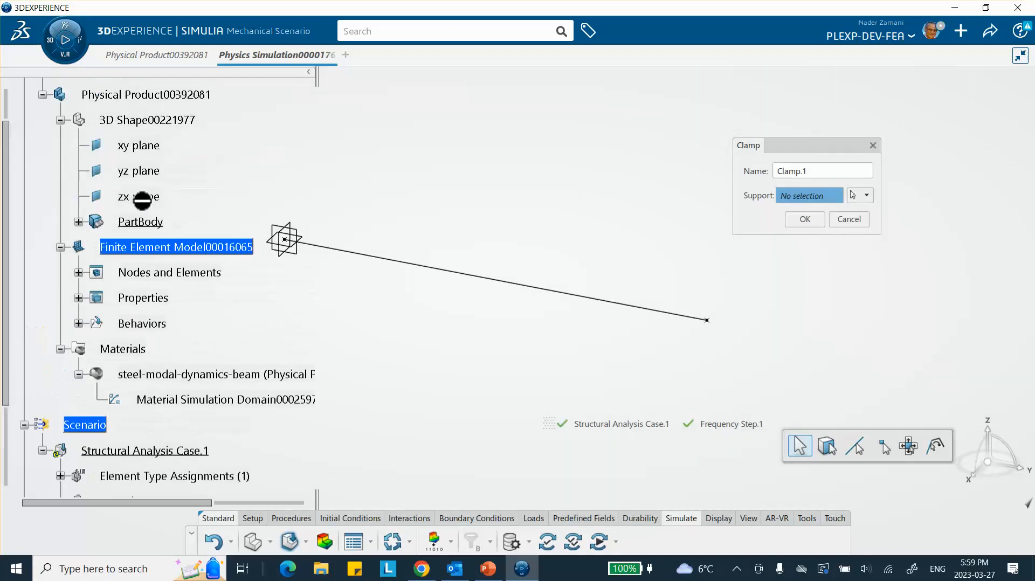
click(79, 223)
right_click(156, 249)
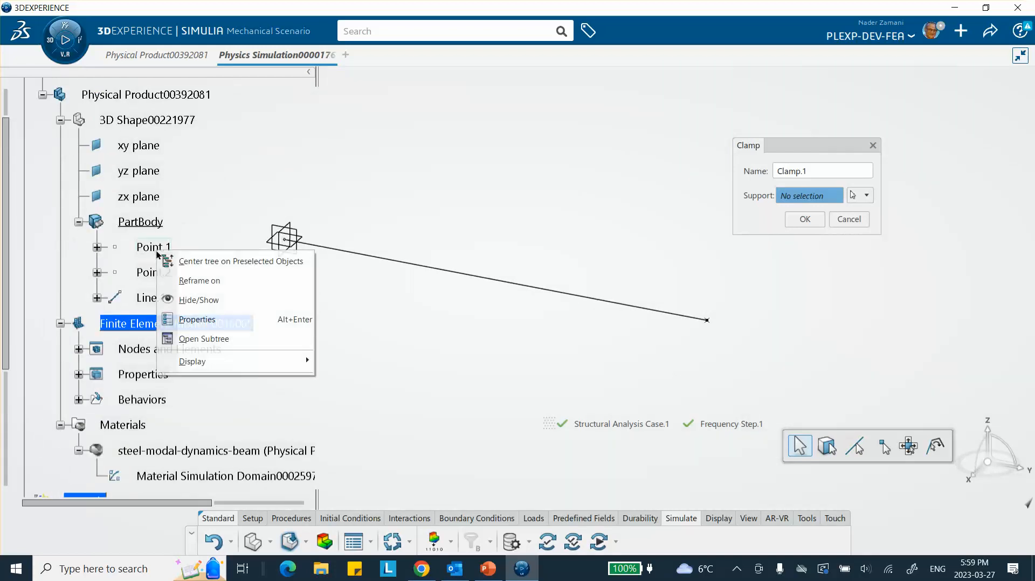
click(191, 300)
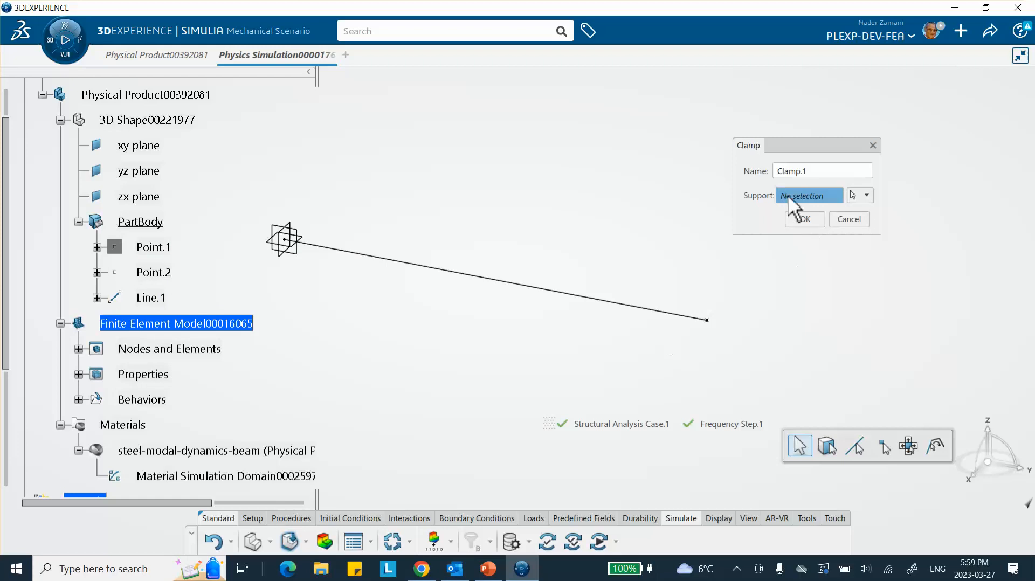
click(287, 241)
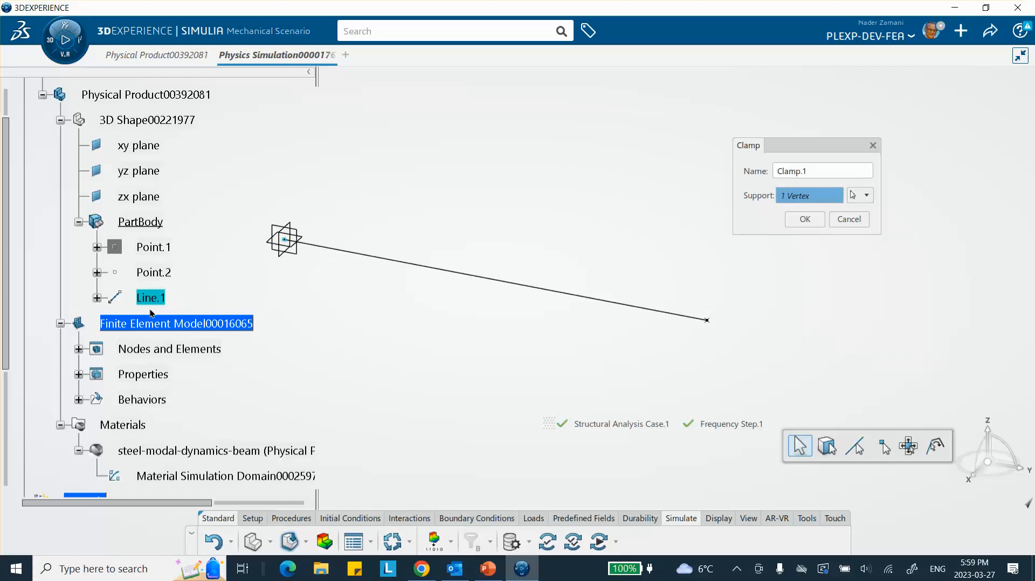
click(805, 220)
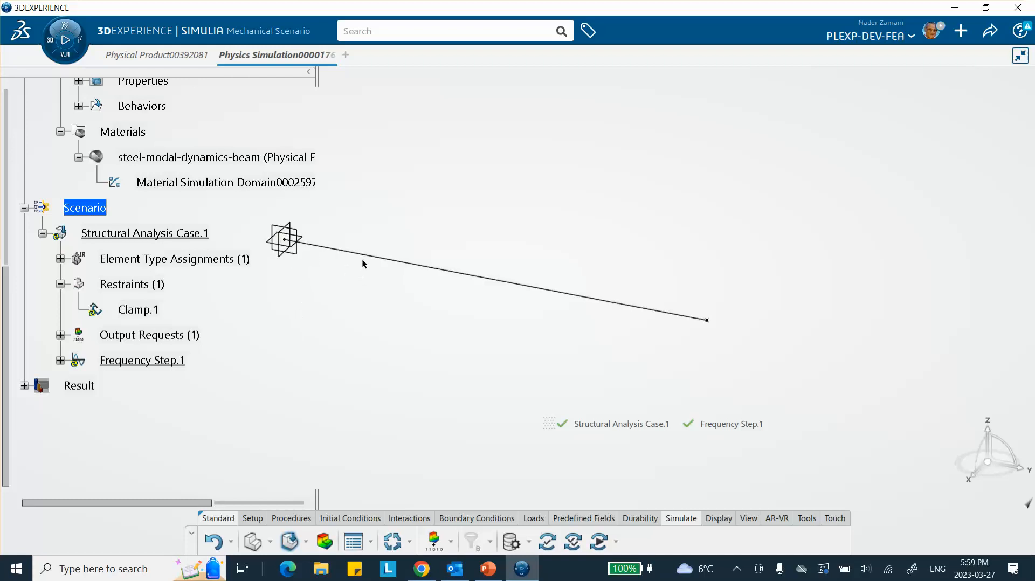
- Rerun the model and scenario checks, followed by the simulation checks with the Local interactive location and 4 cores
click(548, 542)
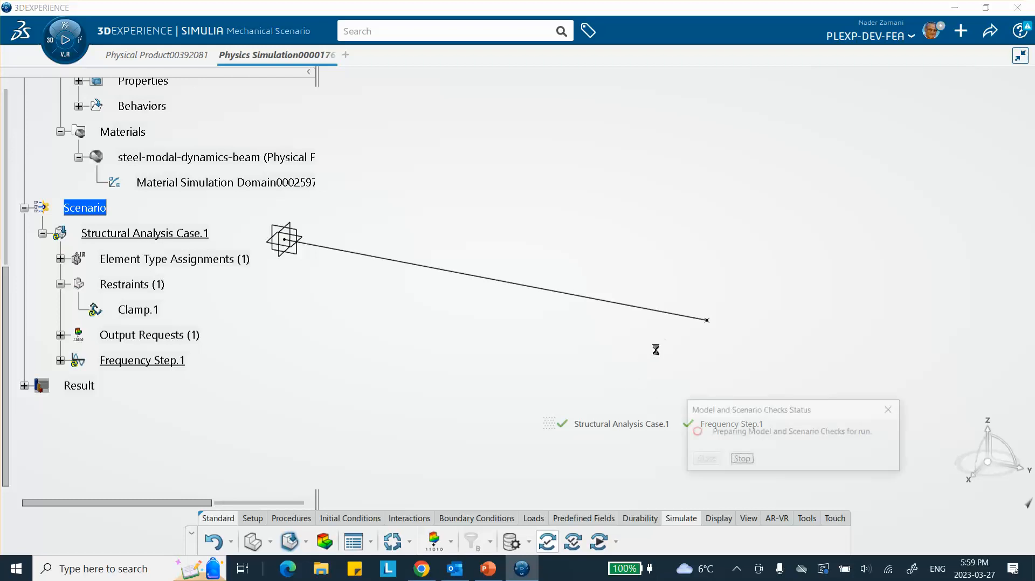
click(709, 461)
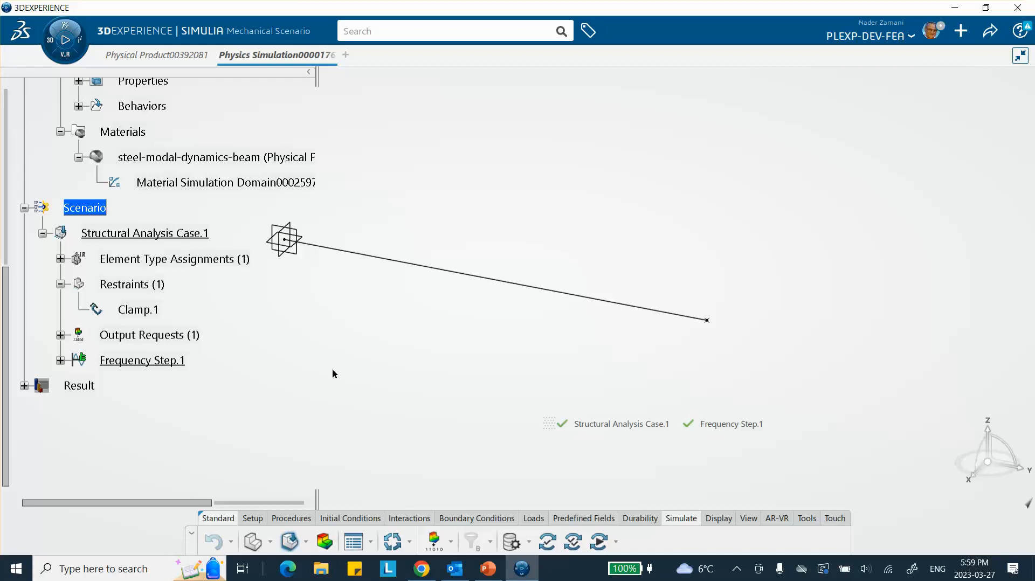
click(576, 542)
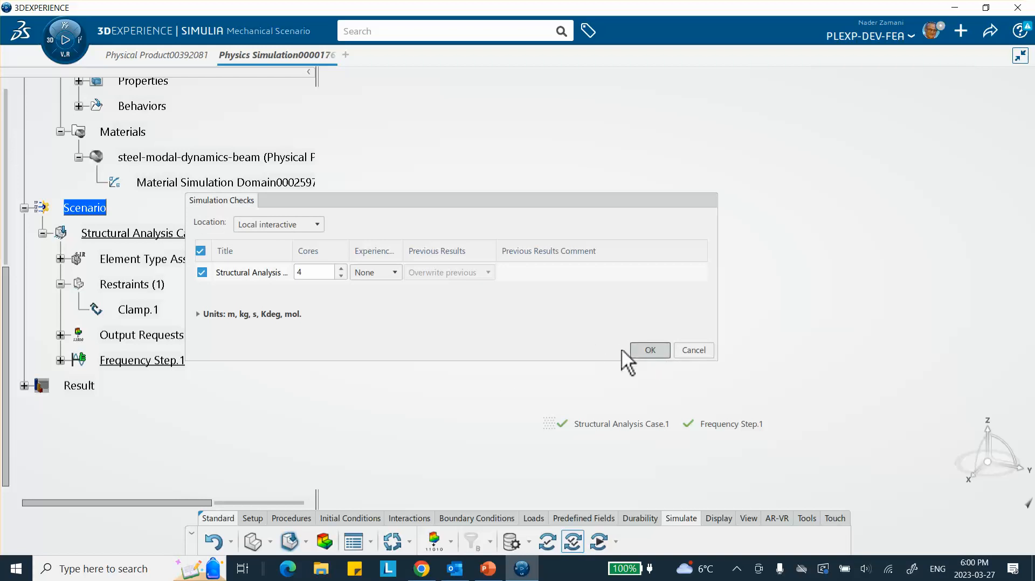
key(Return)
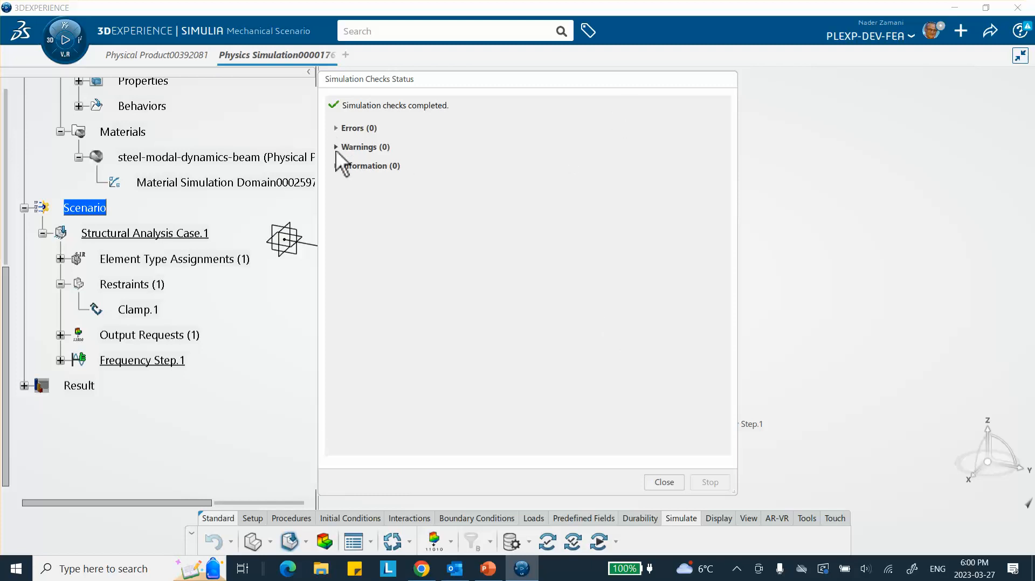
click(660, 480)
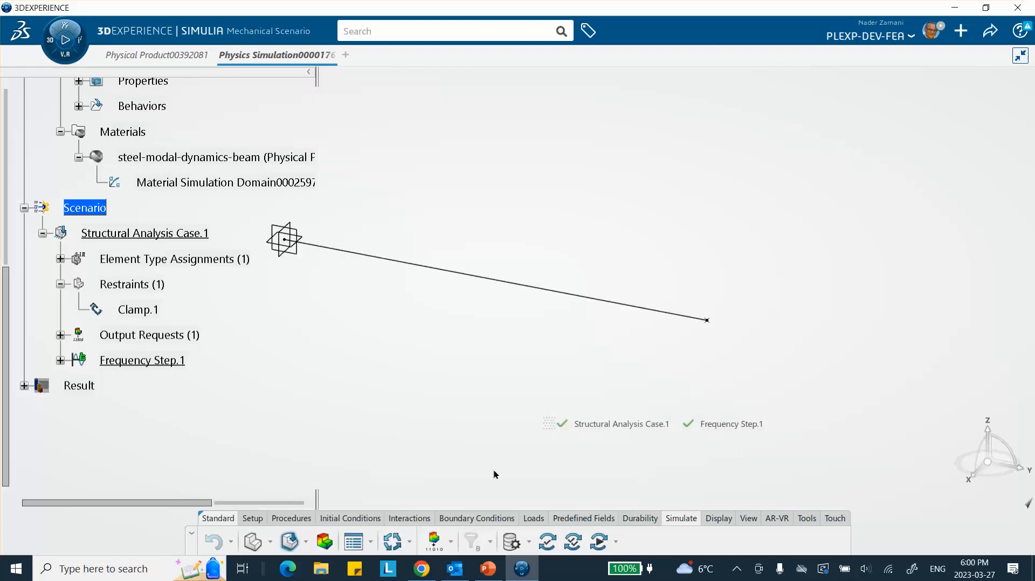
- Run the structural simulation and display the frequency step's deformation plot for modes 2, 10 and 7
click(600, 542)
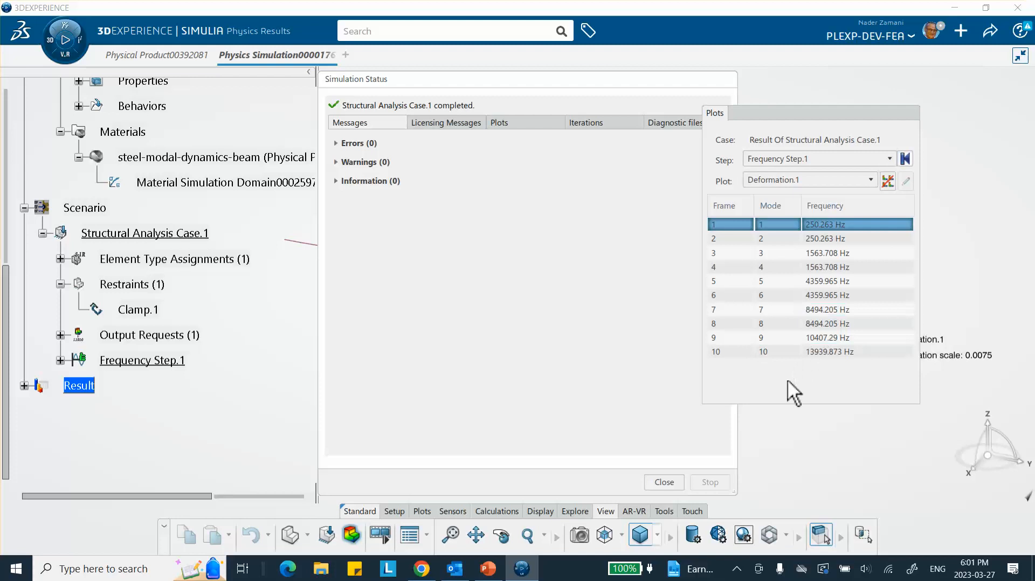
click(817, 240)
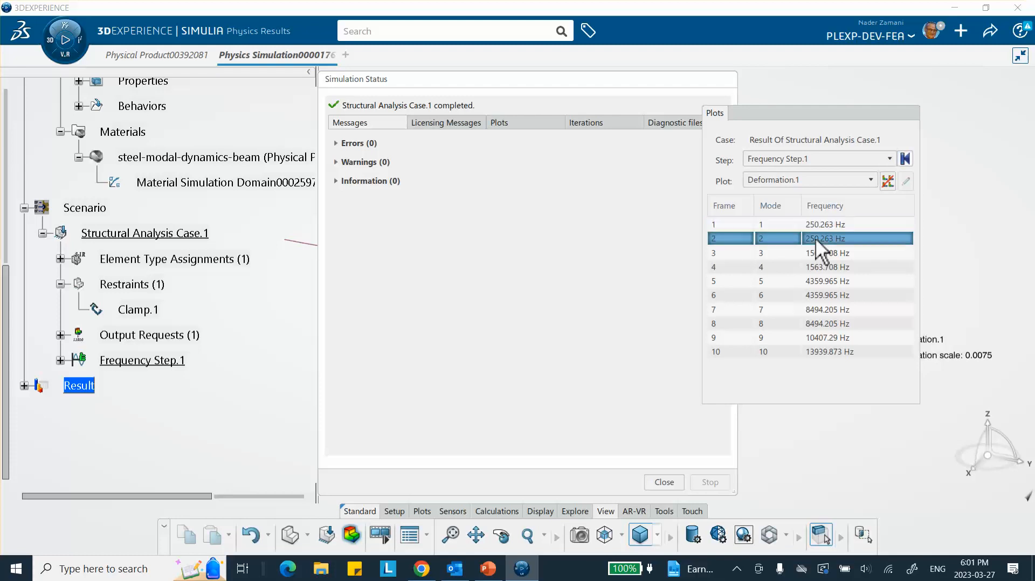
click(828, 349)
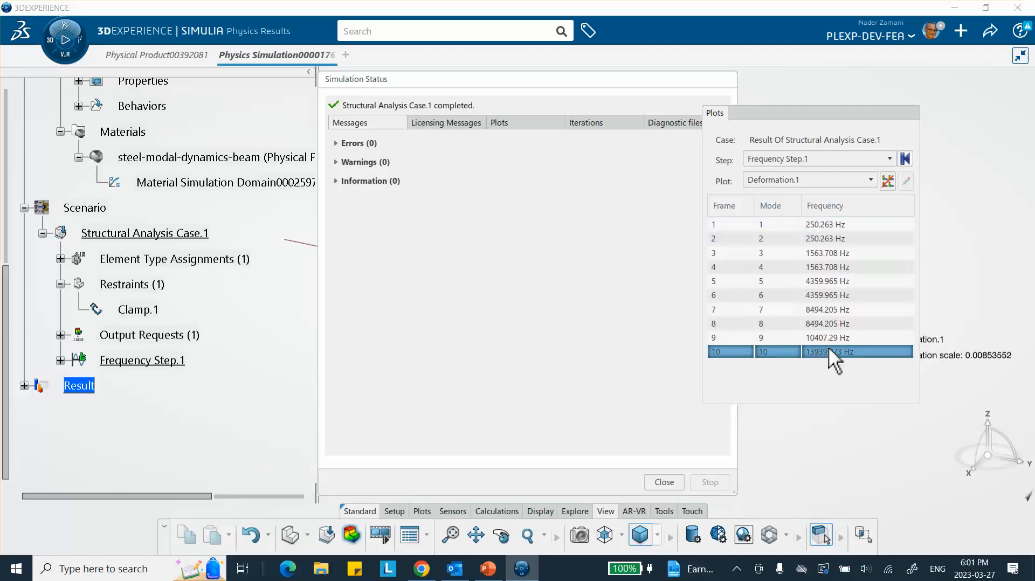
click(827, 310)
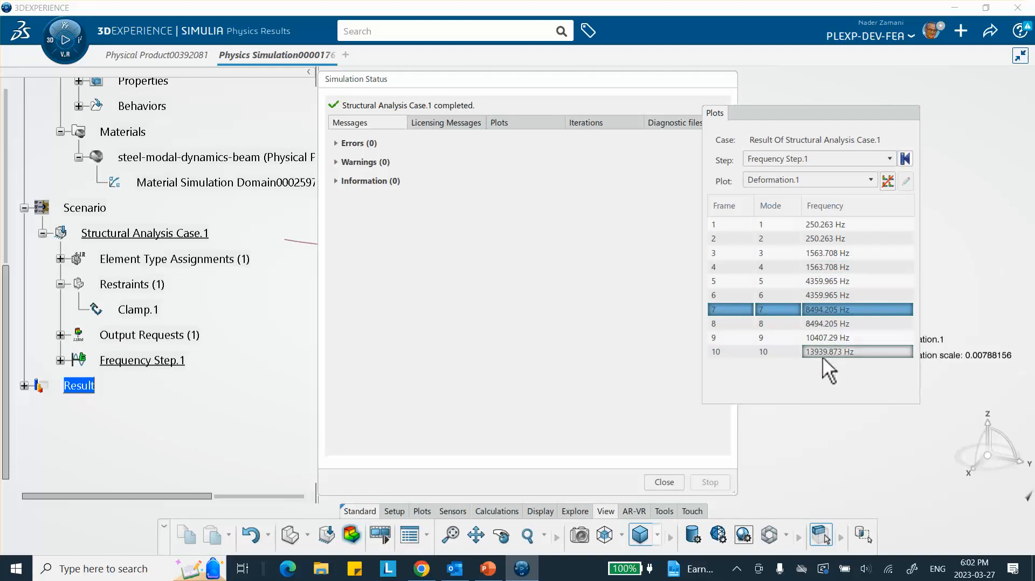
click(888, 114)
click(664, 482)
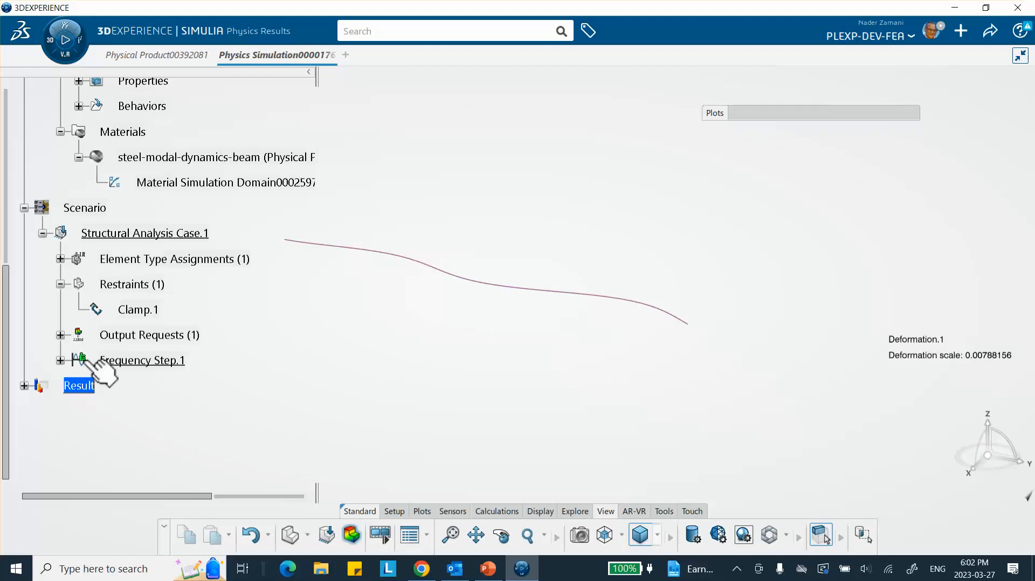
- Return to the mechanical scenario and add a fixed displacement restraint with the beam's full edge as its support
click(326, 535)
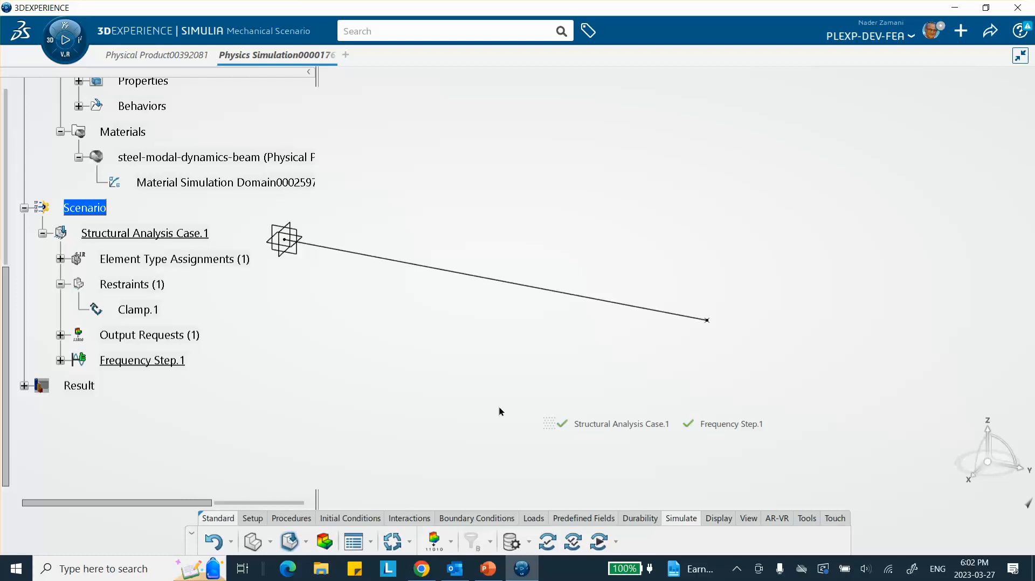
click(454, 518)
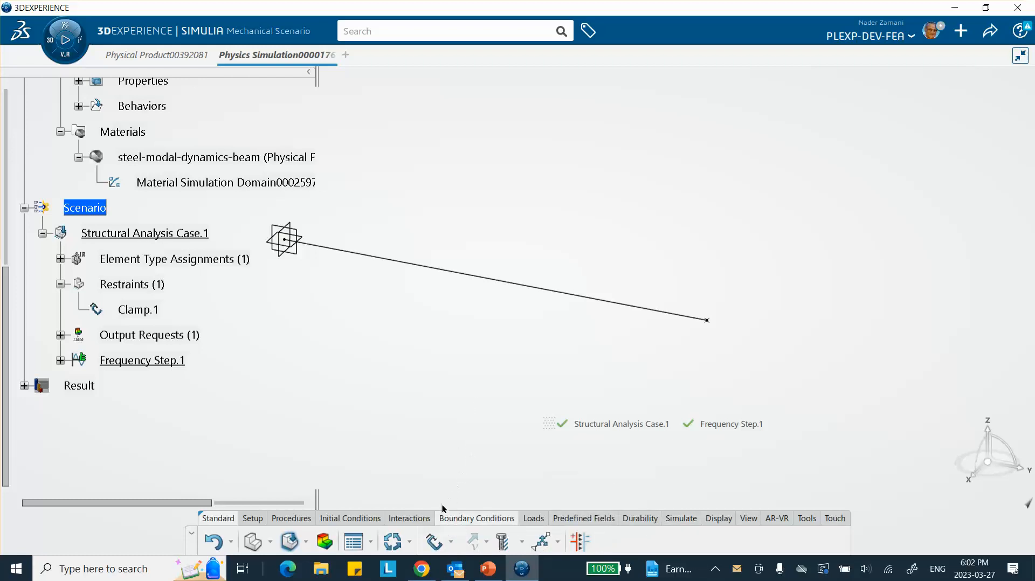
click(451, 542)
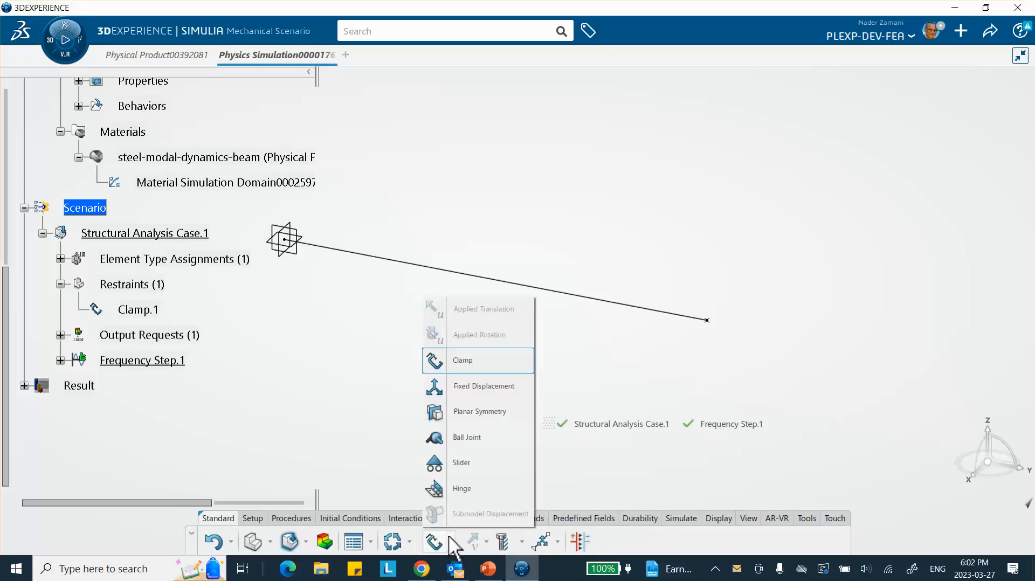
click(468, 386)
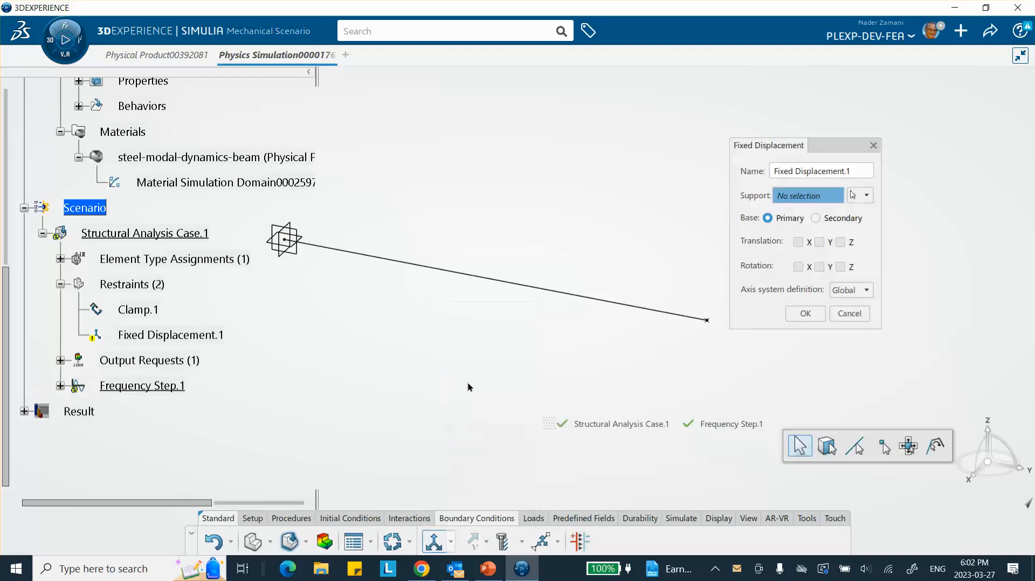
click(516, 283)
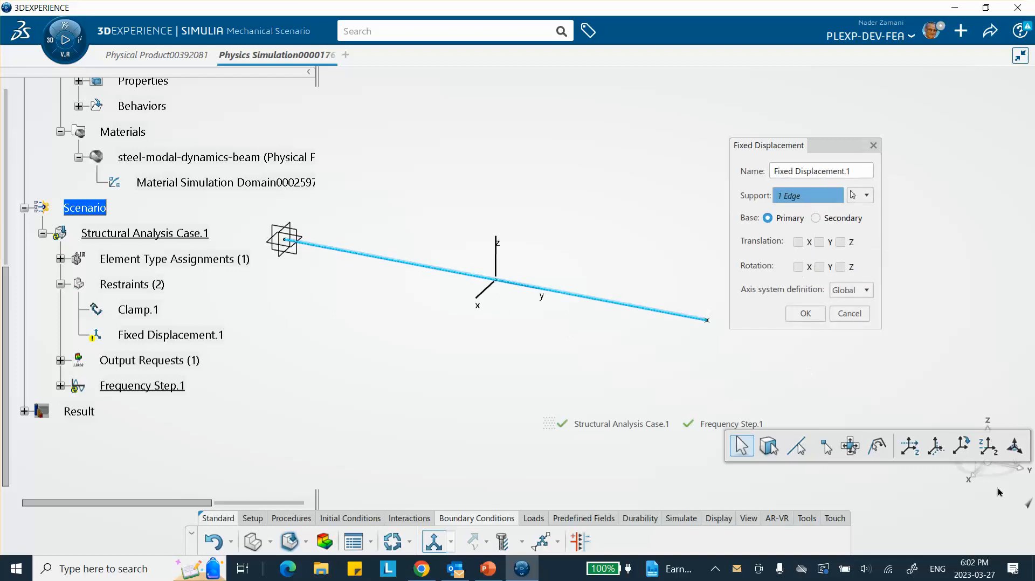
- Restrain translations X and Y and rotations Y and Z in the fixed displacement, keeping the Global axis system
click(798, 242)
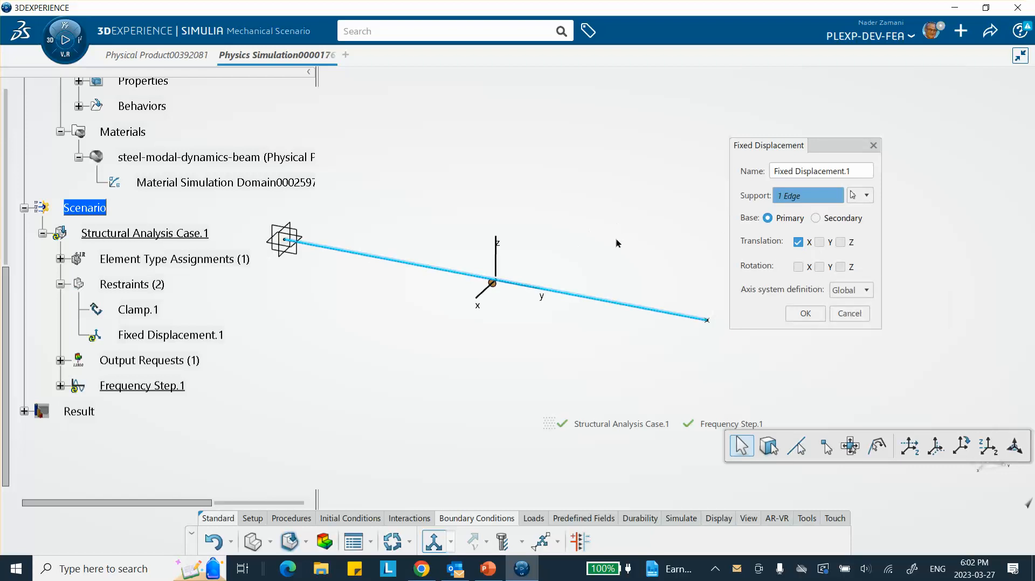
click(819, 243)
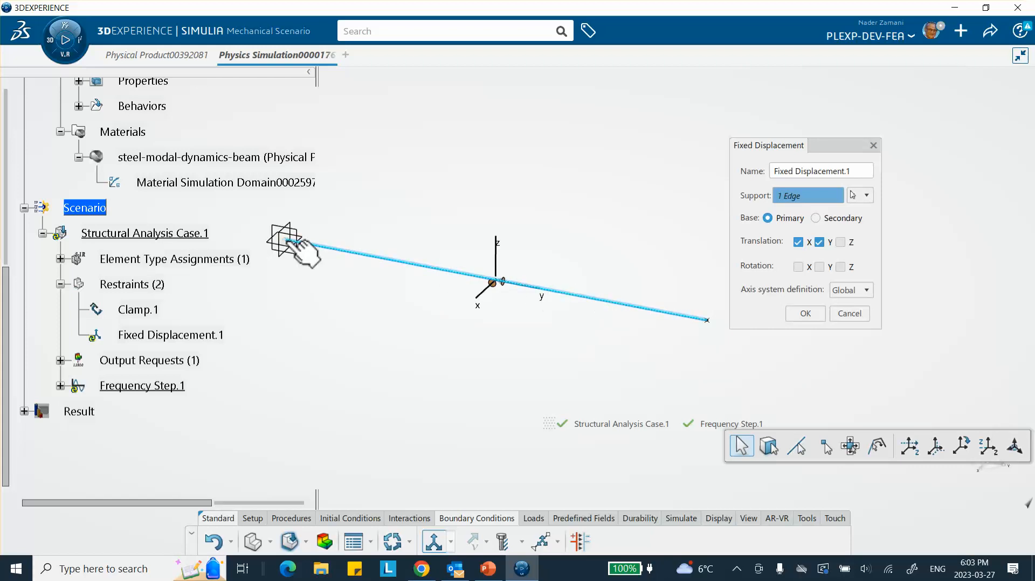
click(819, 266)
click(839, 266)
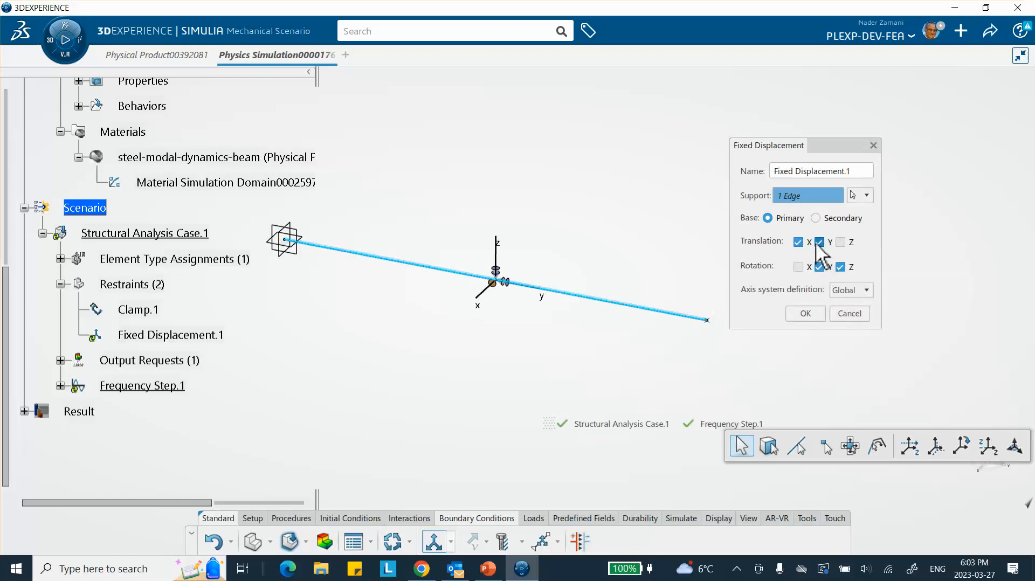
click(807, 314)
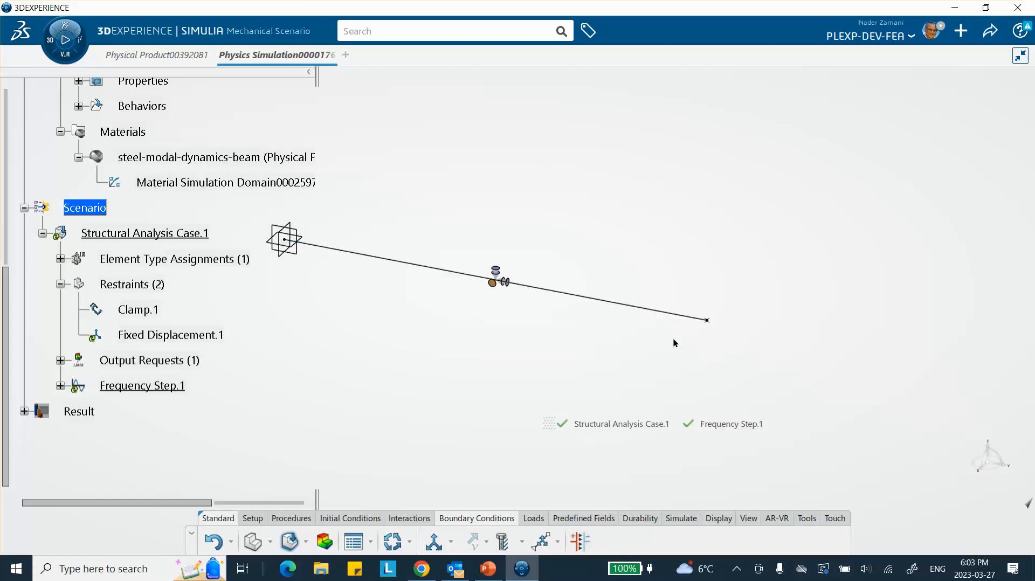
- Run the structural simulation with the Local interactive location and 4 cores, overwriting the previous results, and dismiss the completed status
click(675, 518)
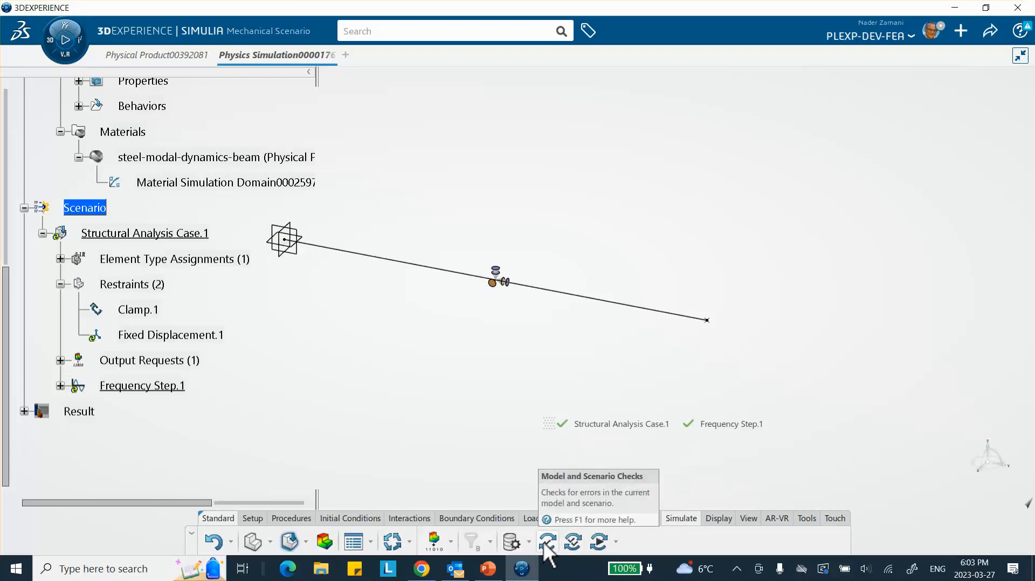
click(598, 542)
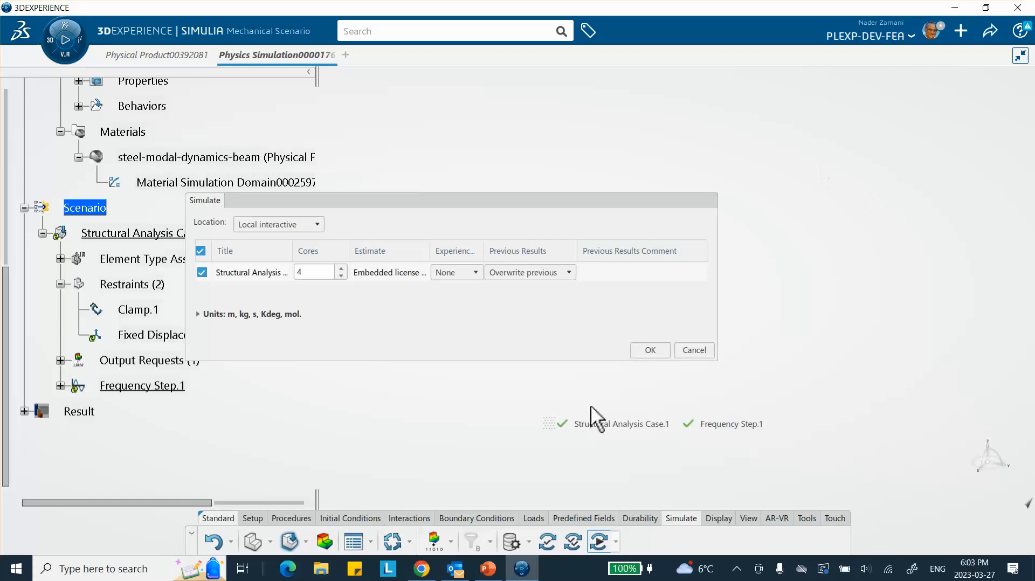
click(651, 352)
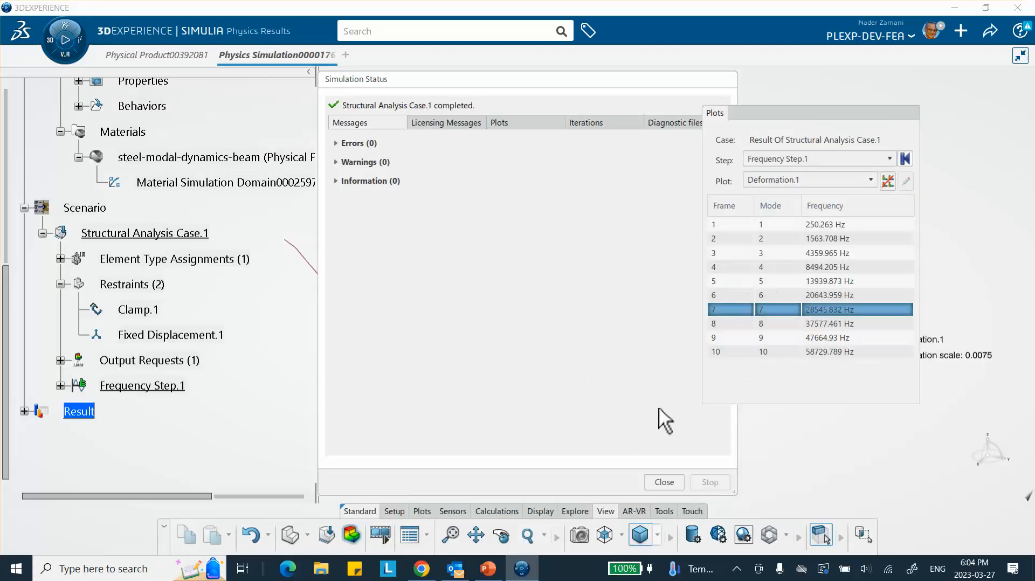
click(664, 482)
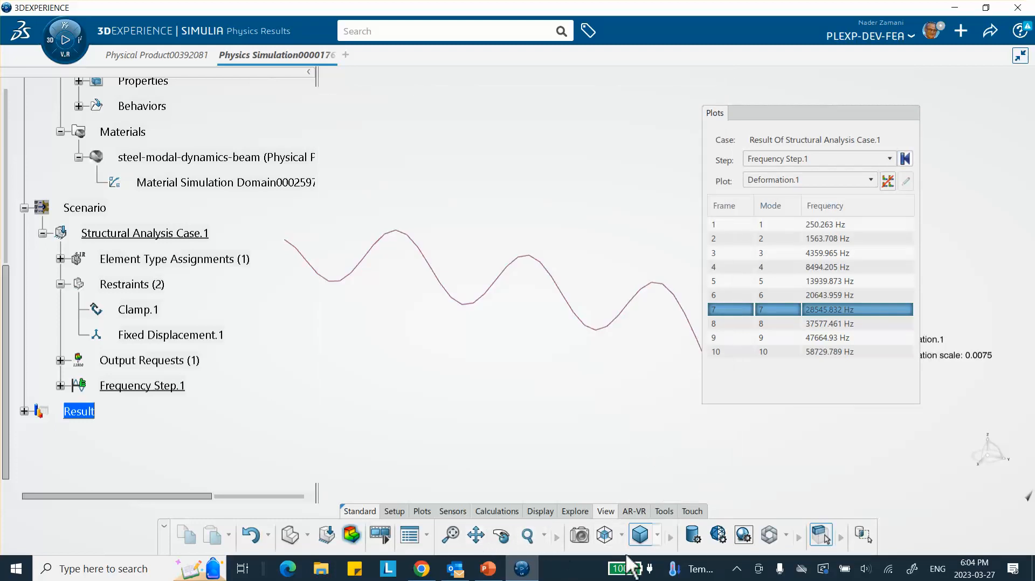
- Display the frequency step's deformation plot in the YZ view for modes 1, 2, 3, 4, 6, 8, 9 and 10
click(658, 535)
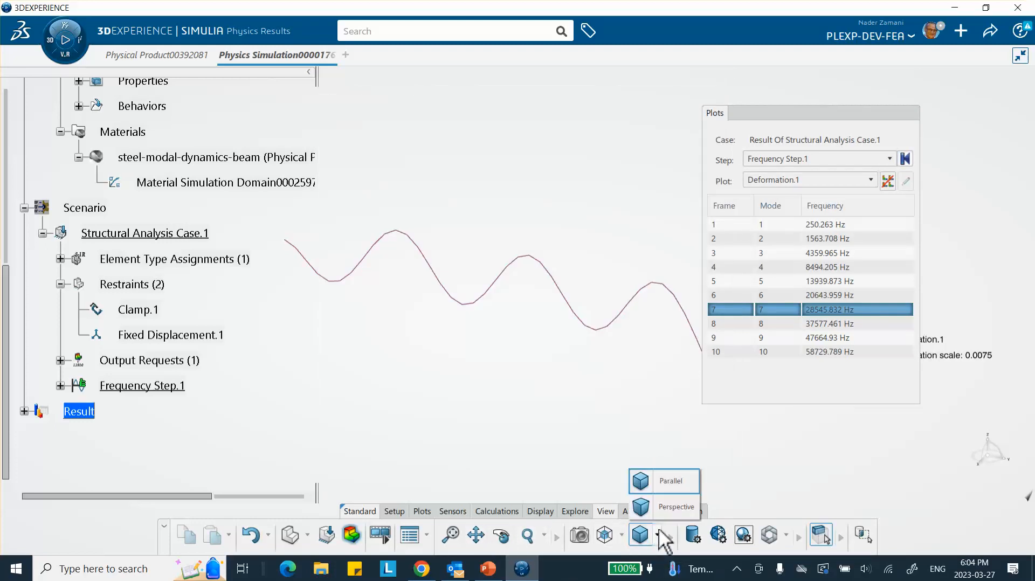
click(622, 534)
click(626, 457)
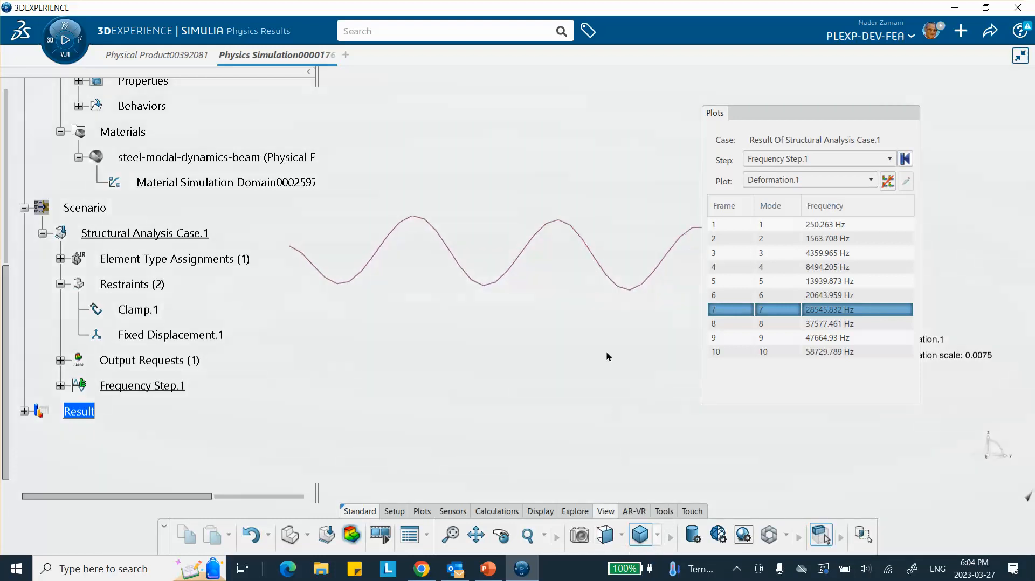
click(770, 225)
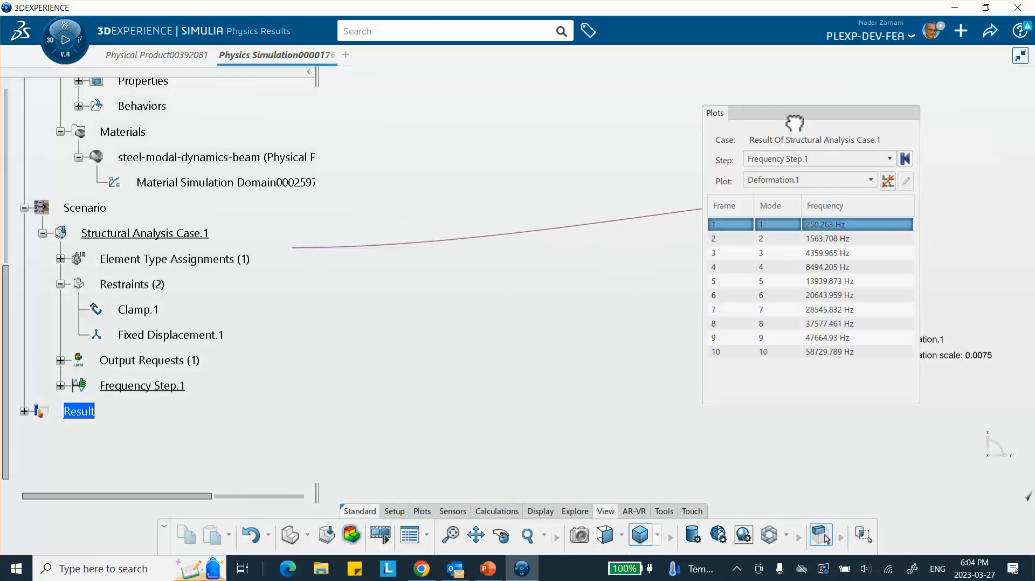
drag(793, 115, 875, 96)
click(887, 220)
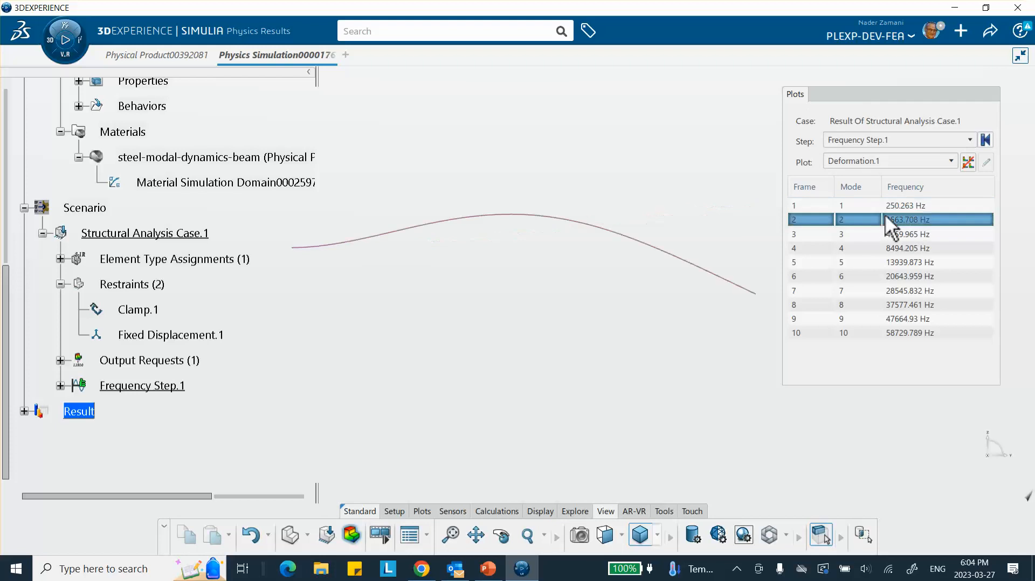
click(893, 236)
click(895, 248)
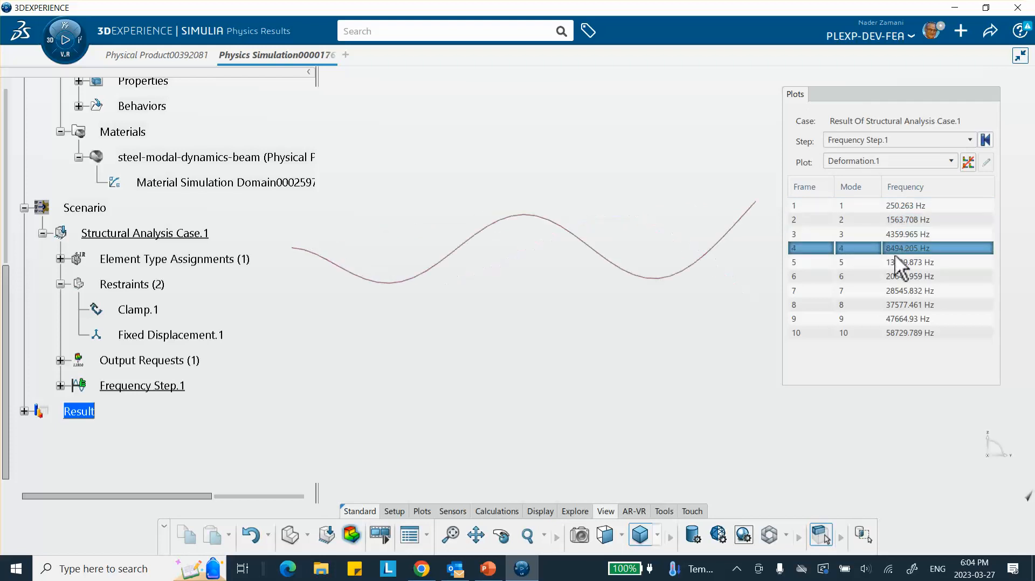
click(894, 276)
click(896, 305)
click(900, 319)
click(899, 333)
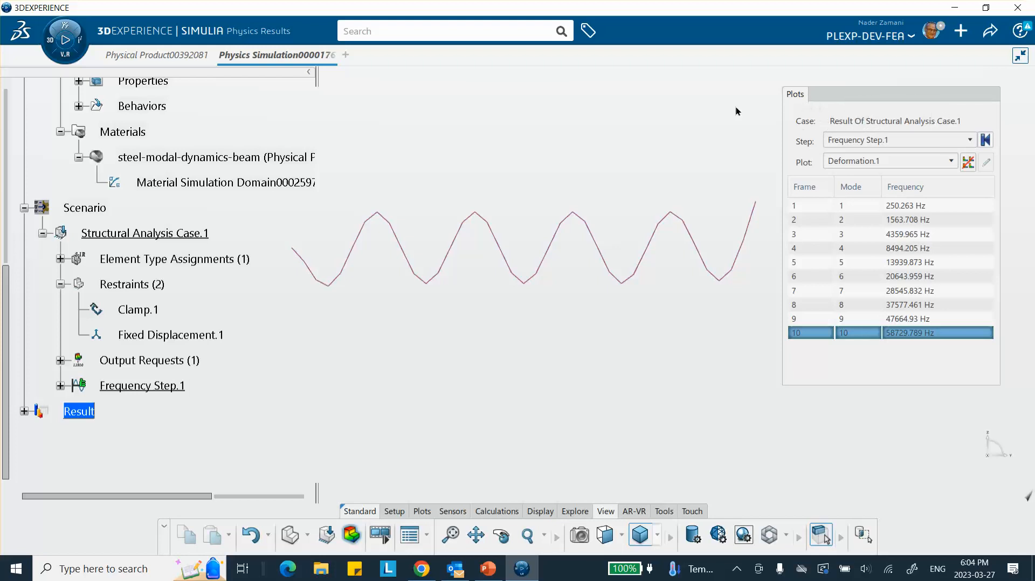
- Inspect the restrained beam in the mechanical scenario and return to the deformation results
click(889, 110)
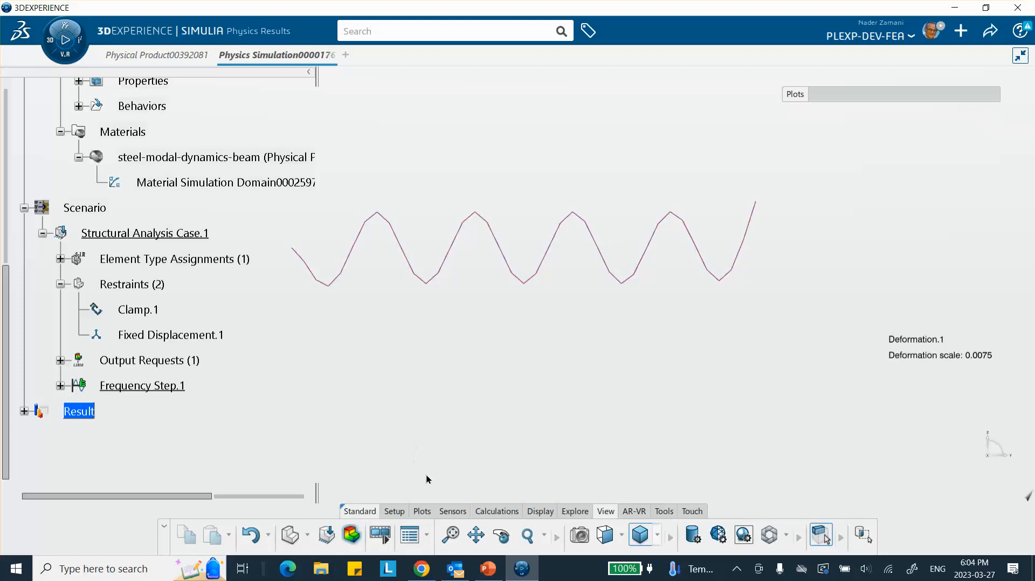
click(328, 535)
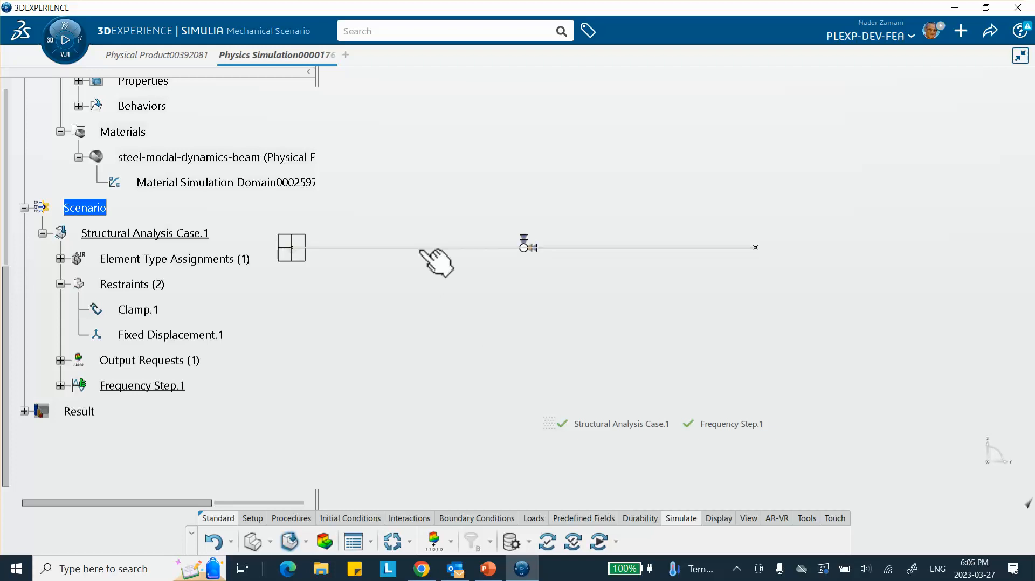
click(324, 543)
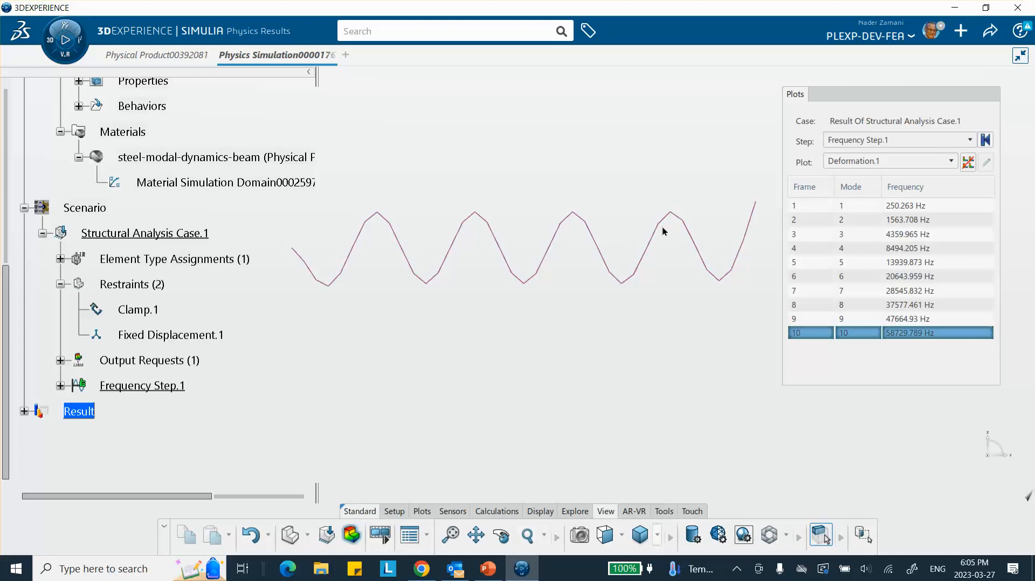
right_click(475, 141)
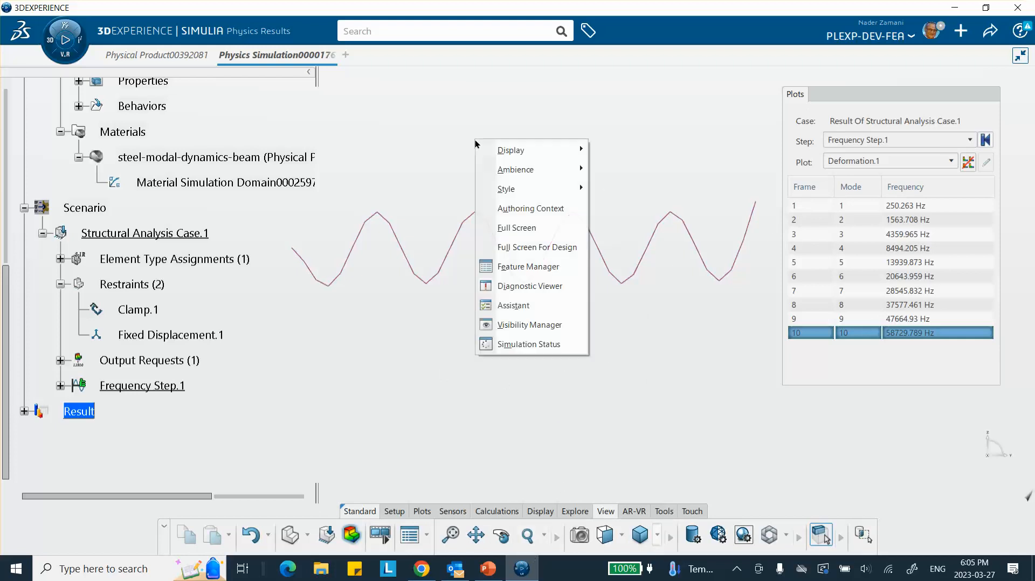
click(527, 287)
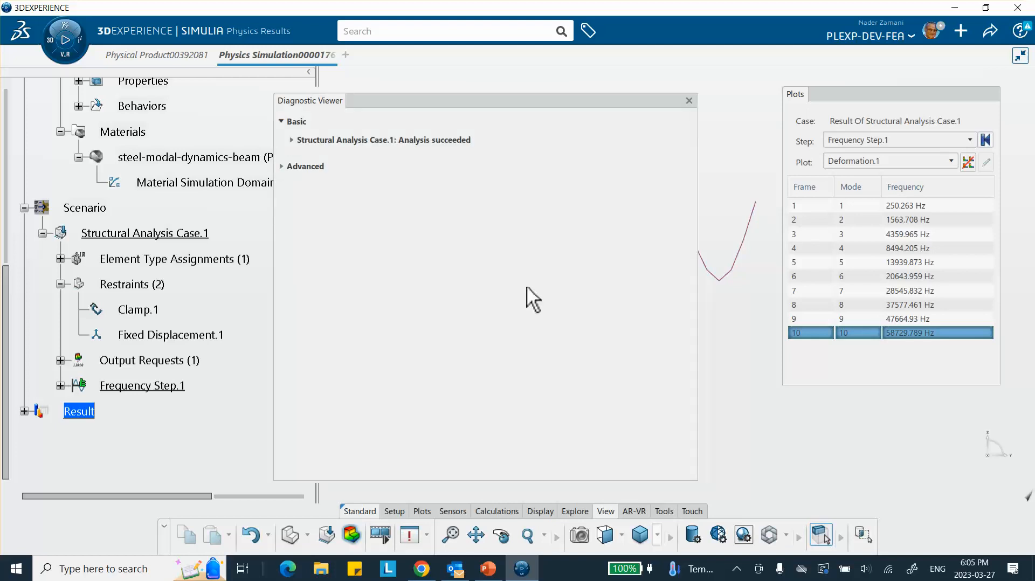
click(688, 100)
- Open the Data diagnostic file in the simulation status and examine the eigenvalue output for the beam's modes
right_click(536, 320)
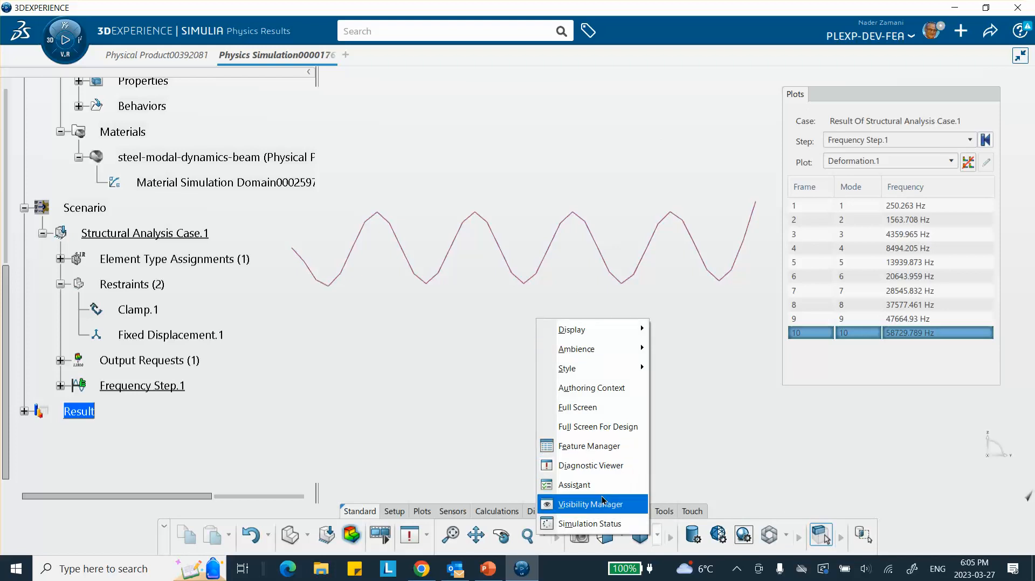
click(591, 529)
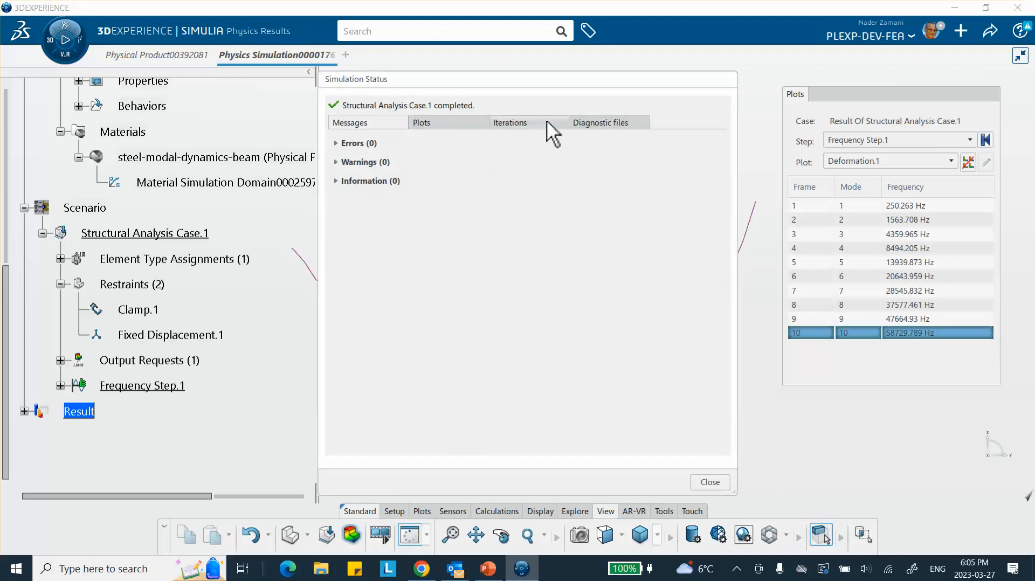
click(599, 121)
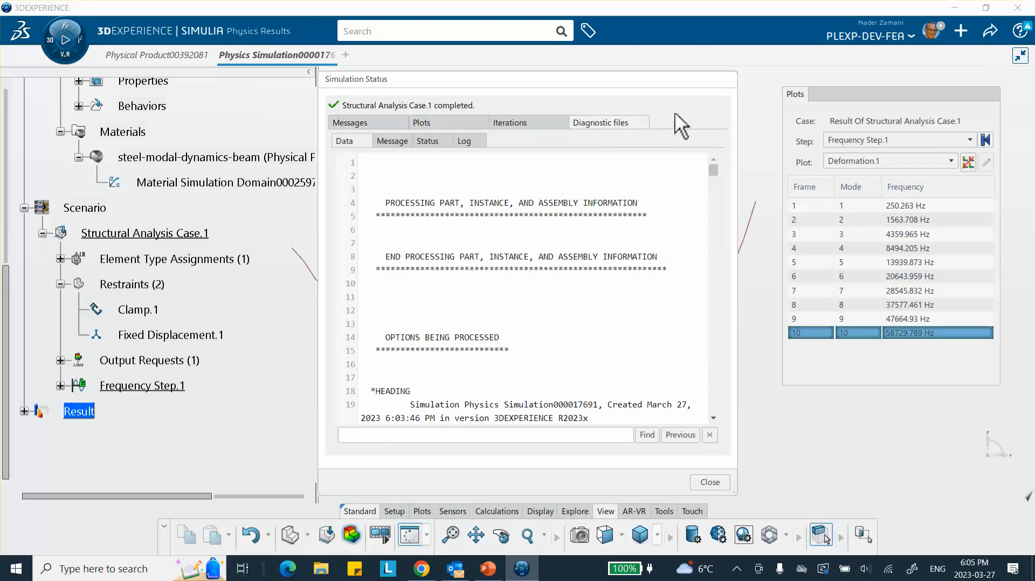
scroll(604, 257, down, 4)
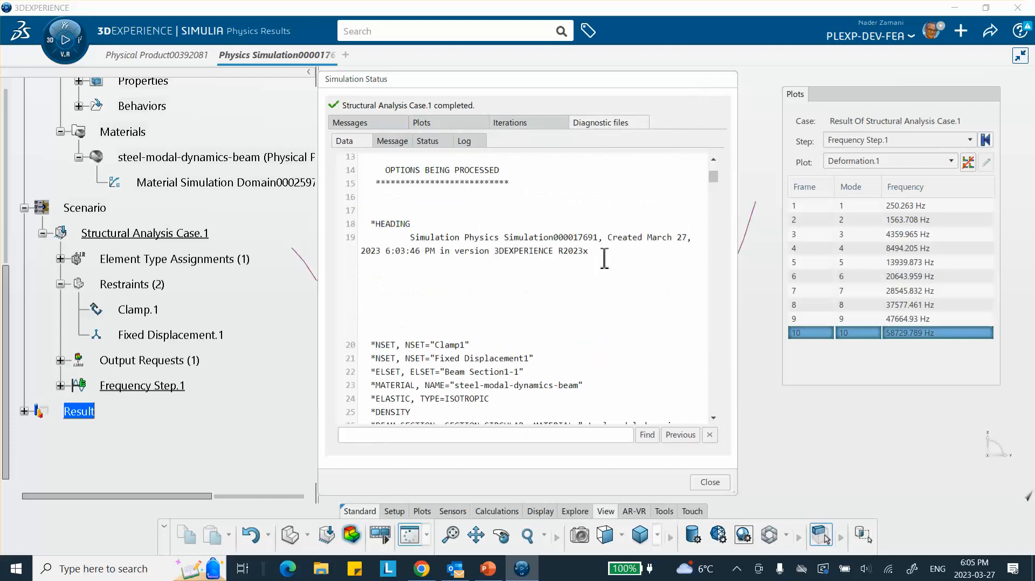
scroll(604, 258, down, 20)
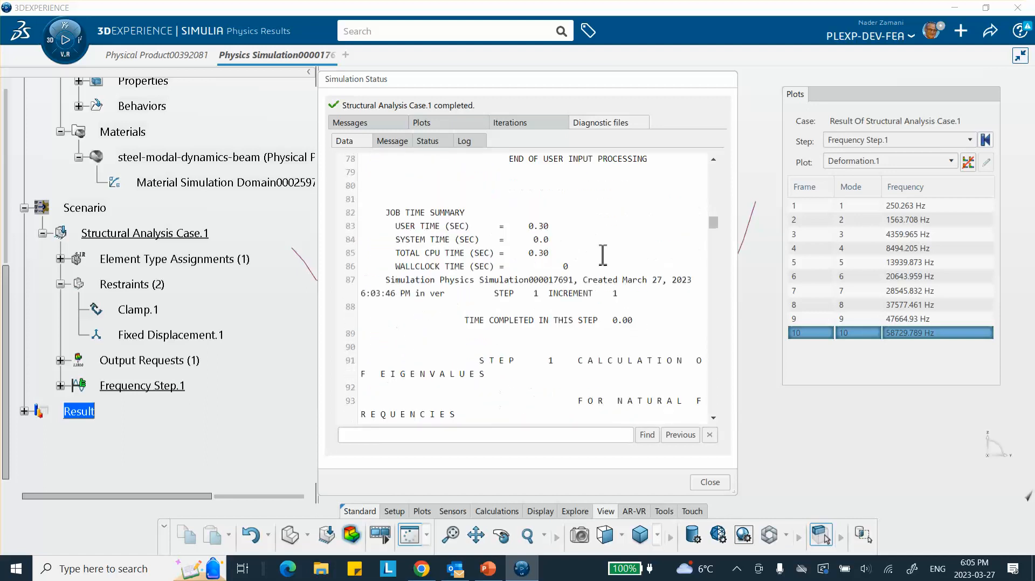
scroll(603, 255, down, 20)
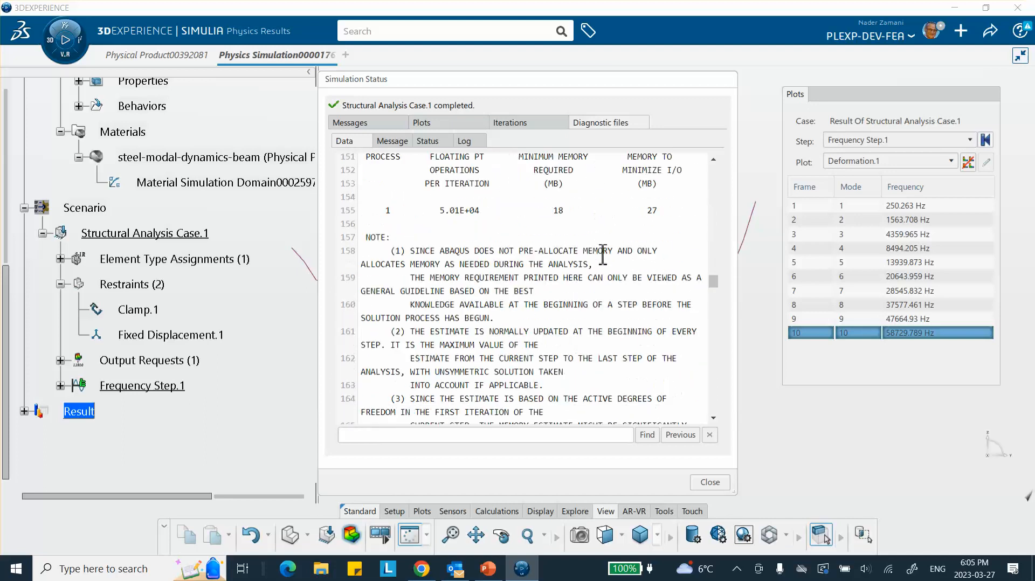
scroll(603, 255, down, 15)
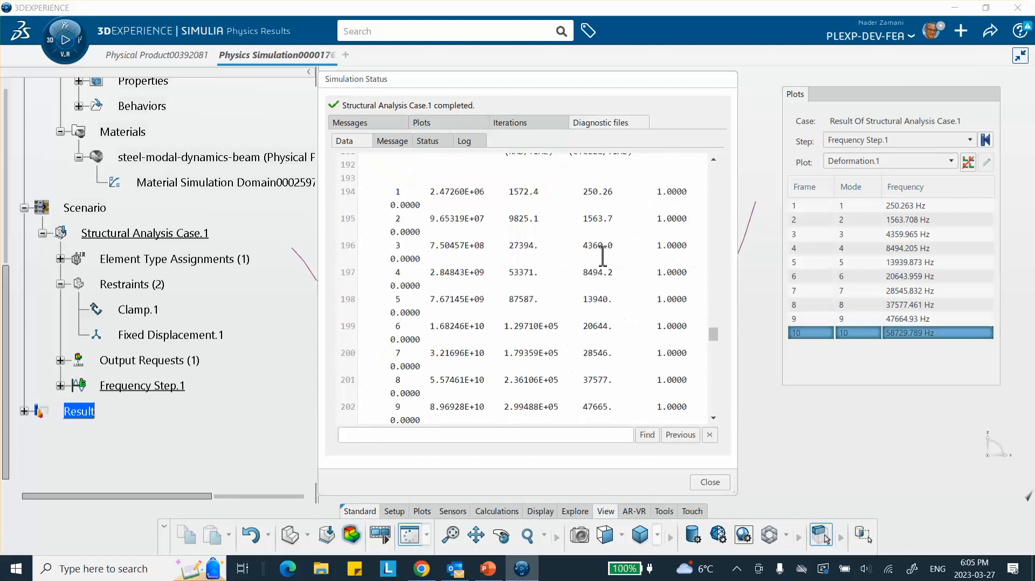
scroll(603, 256, up, 3)
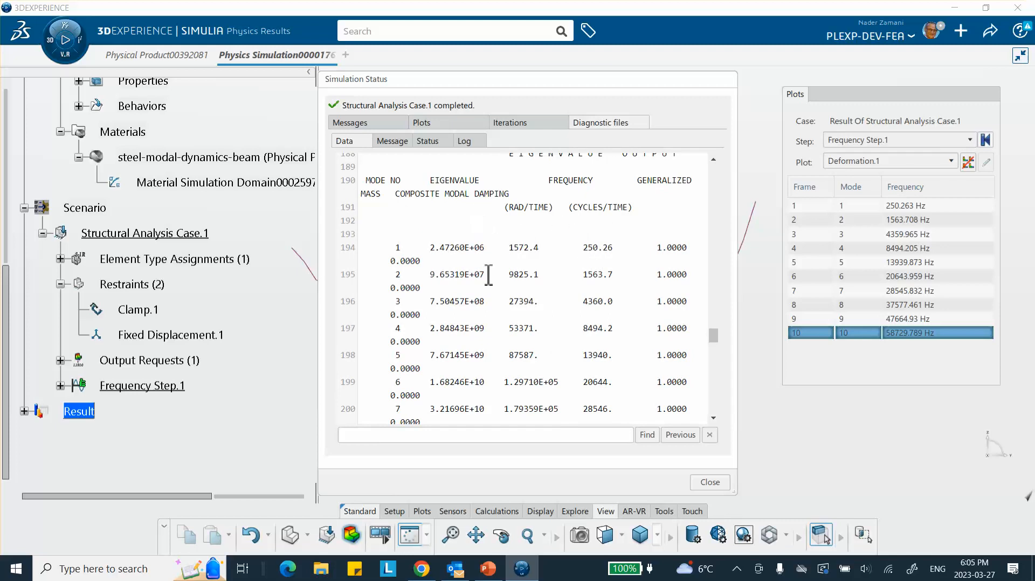
- Review the participation factors of the modes and the memory notes in the Data diagnostic file
scroll(508, 334, down, 3)
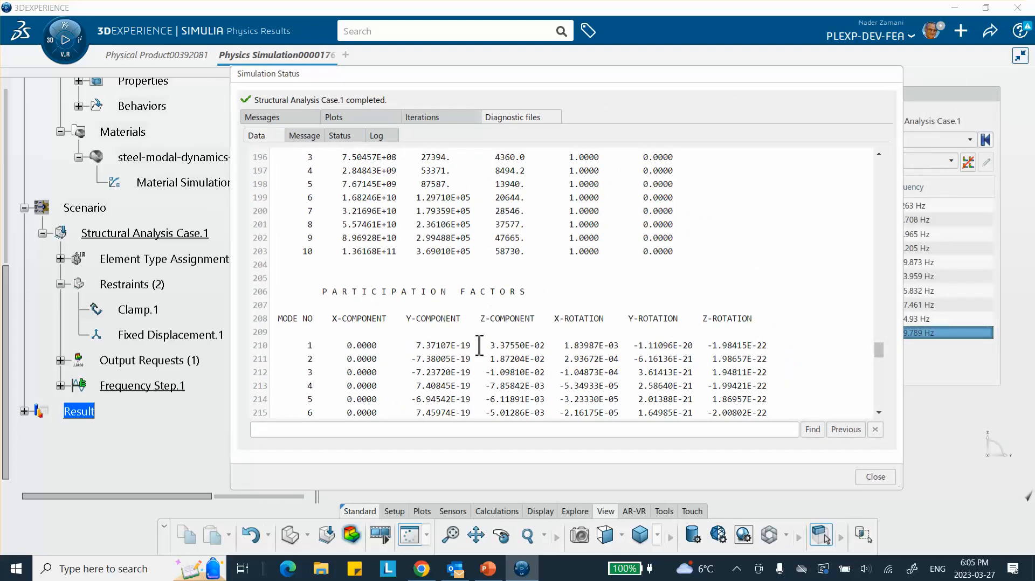
scroll(504, 323, down, 3)
scroll(504, 322, up, 12)
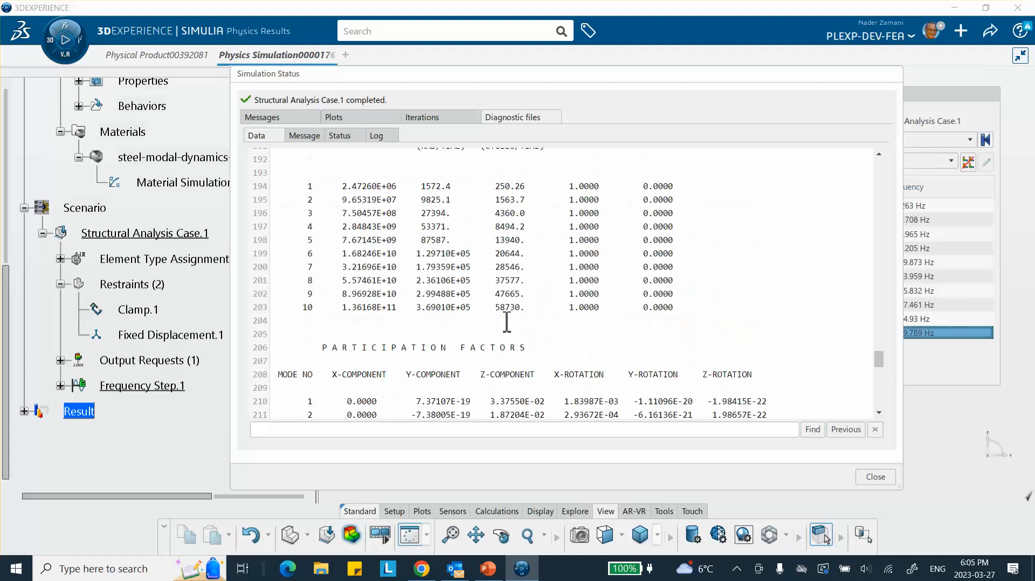
scroll(506, 322, up, 8)
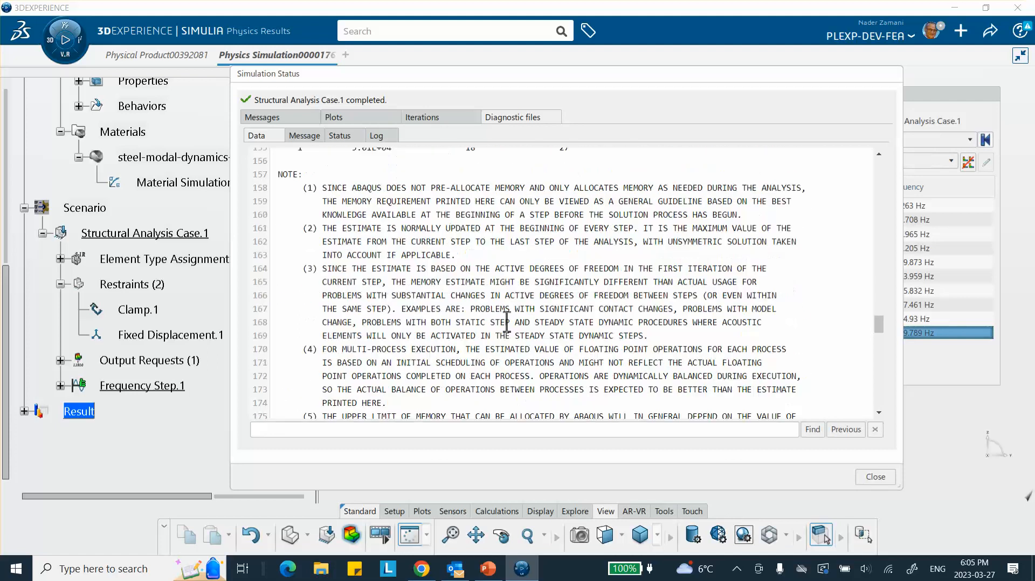
- Examine the model's total mass and the modes' effective mass table with its totals in the Data diagnostic file
scroll(507, 323, up, 3)
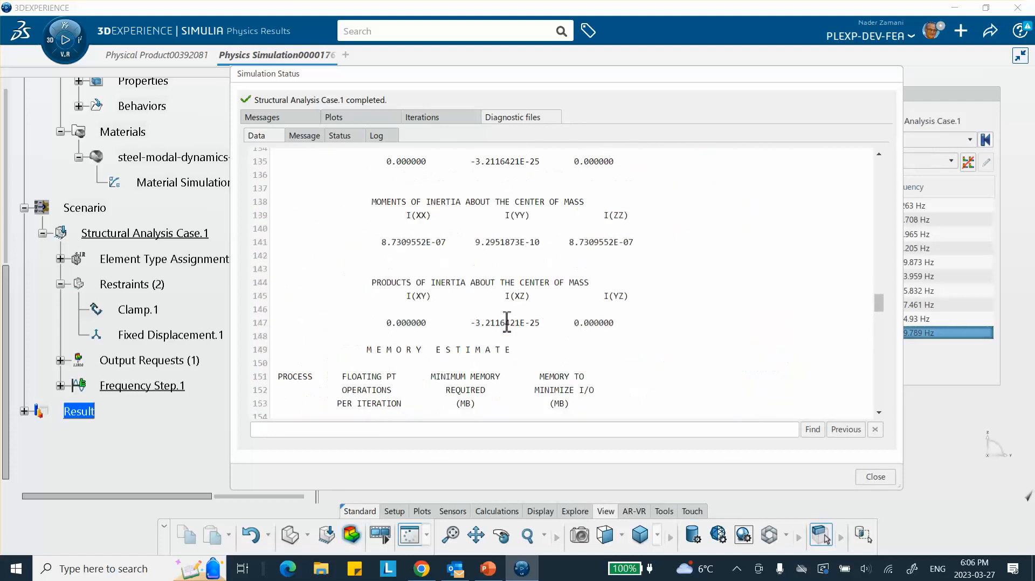
scroll(507, 322, up, 8)
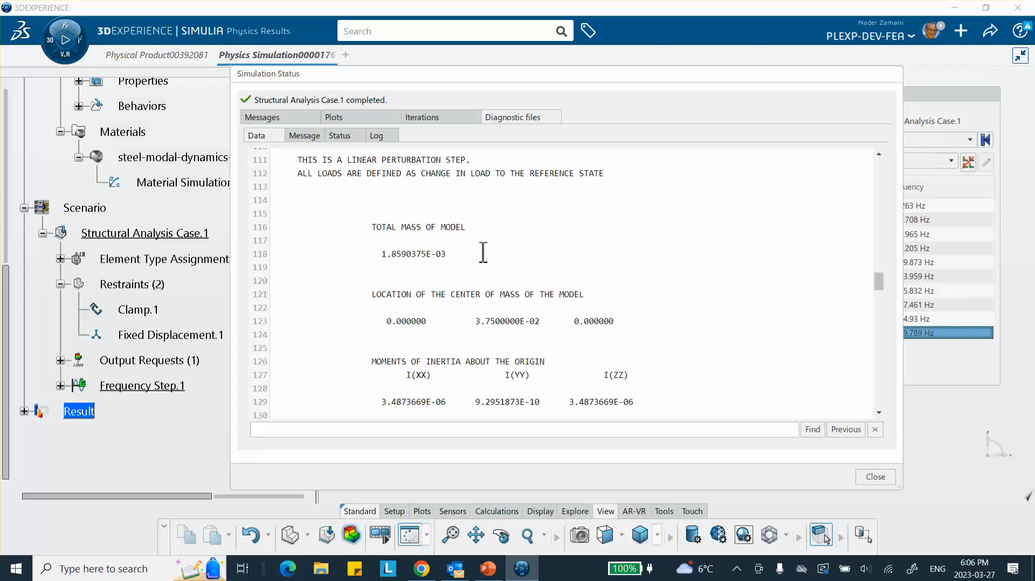
scroll(487, 248, down, 20)
scroll(487, 248, down, 18)
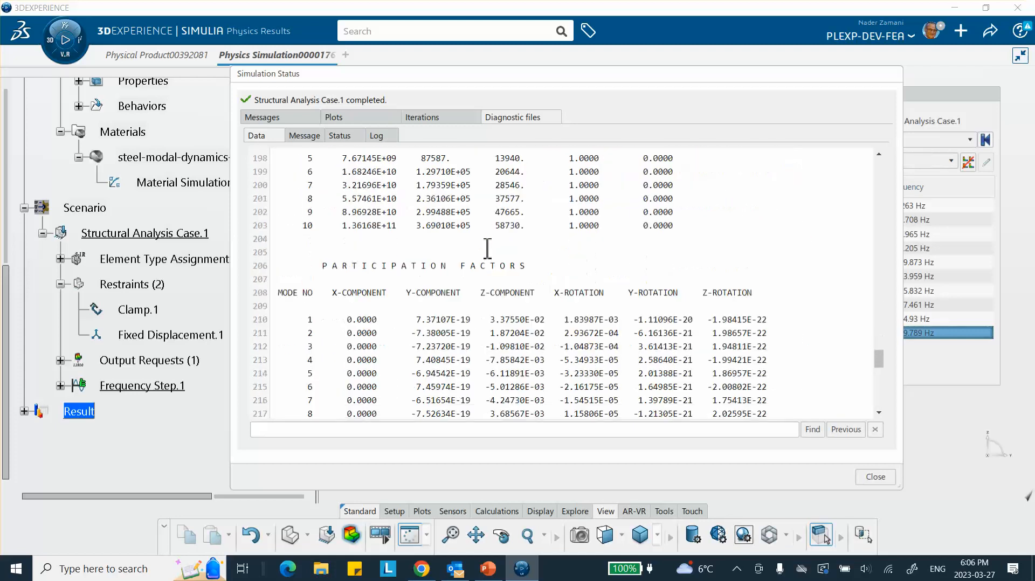
scroll(487, 248, up, 4)
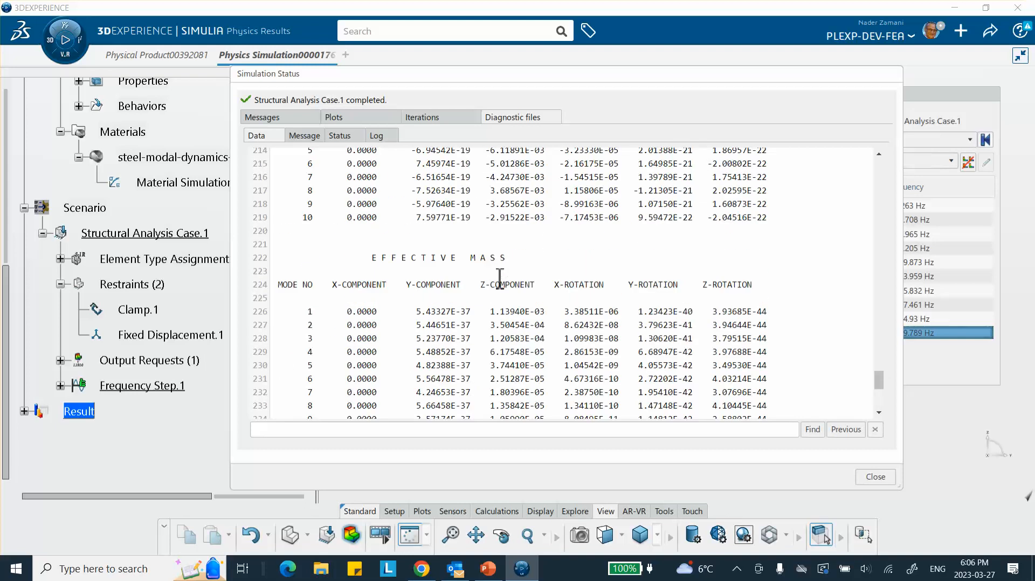
scroll(500, 279, down, 2)
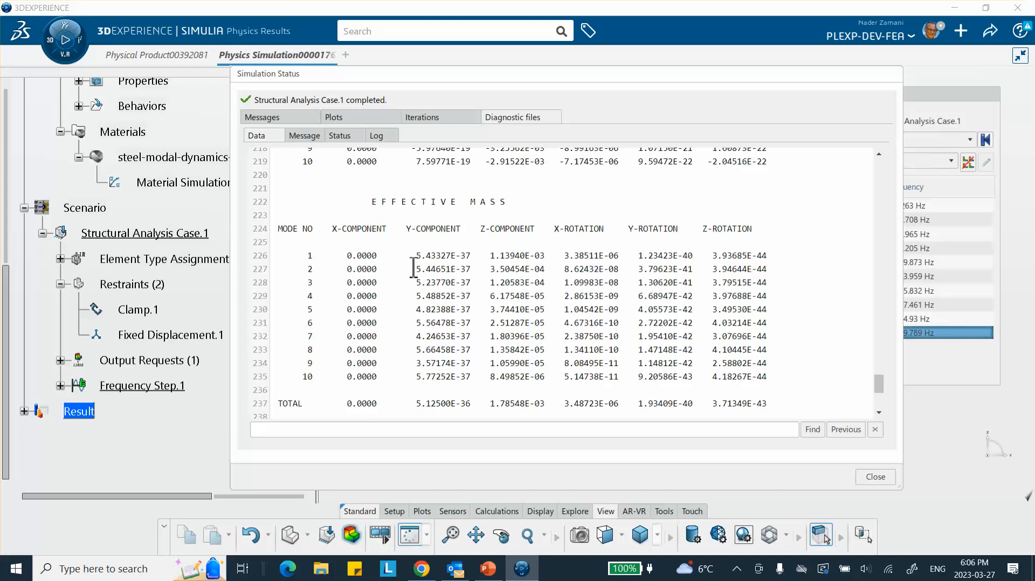
scroll(409, 269, down, 5)
scroll(415, 267, up, 2)
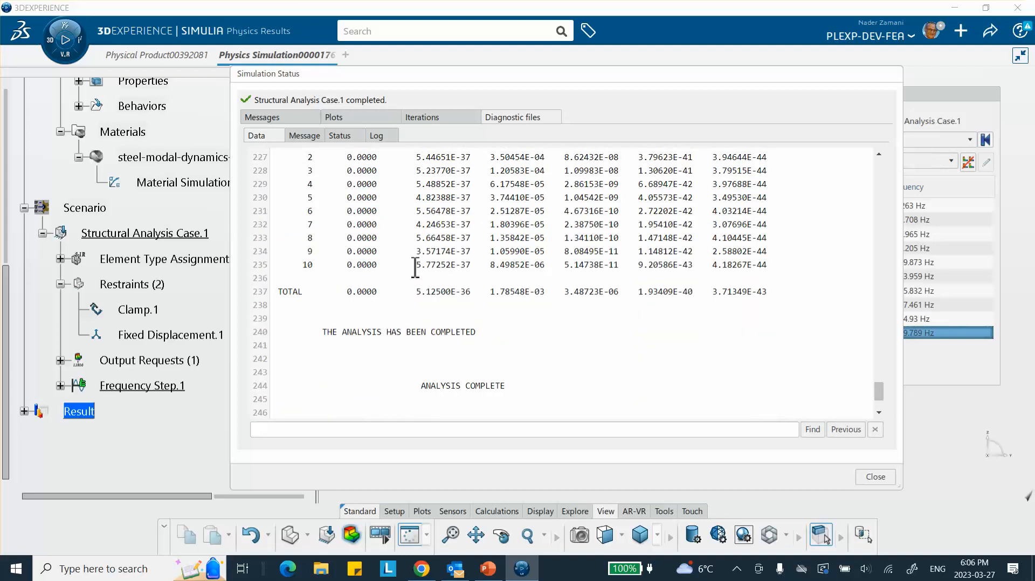
scroll(415, 268, up, 2)
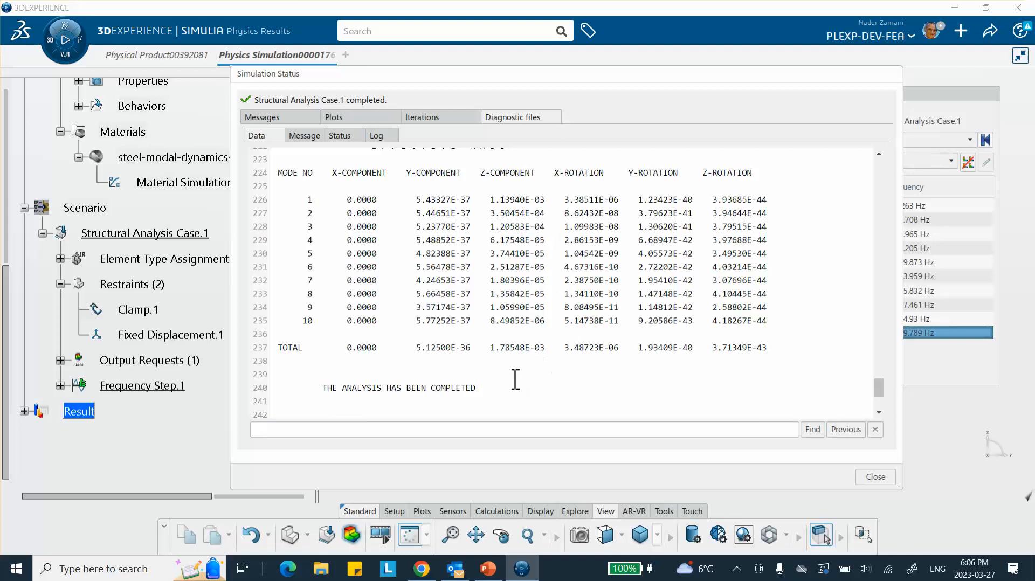
scroll(513, 376, down, 2)
scroll(513, 372, down, 2)
scroll(514, 360, up, 8)
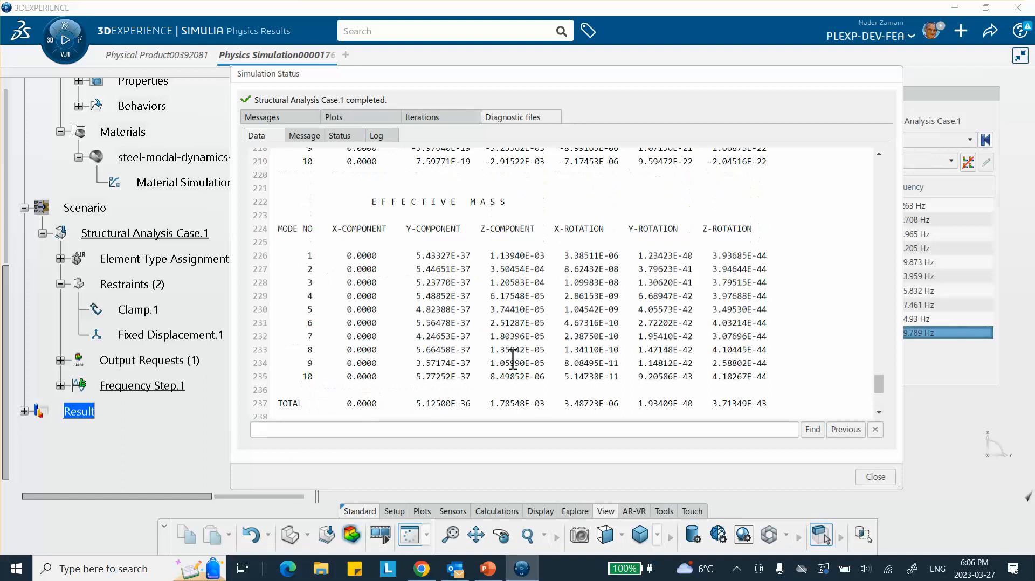
- Review the participation factors and effective masses beside the uncovered mode frequency list, and close the simulation status
scroll(513, 359, up, 6)
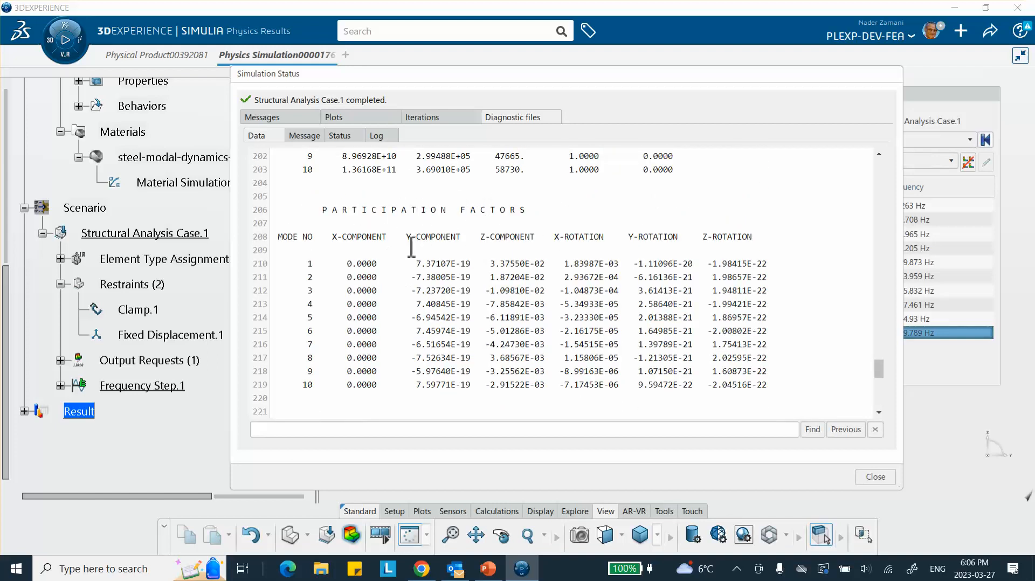
scroll(461, 245, down, 2)
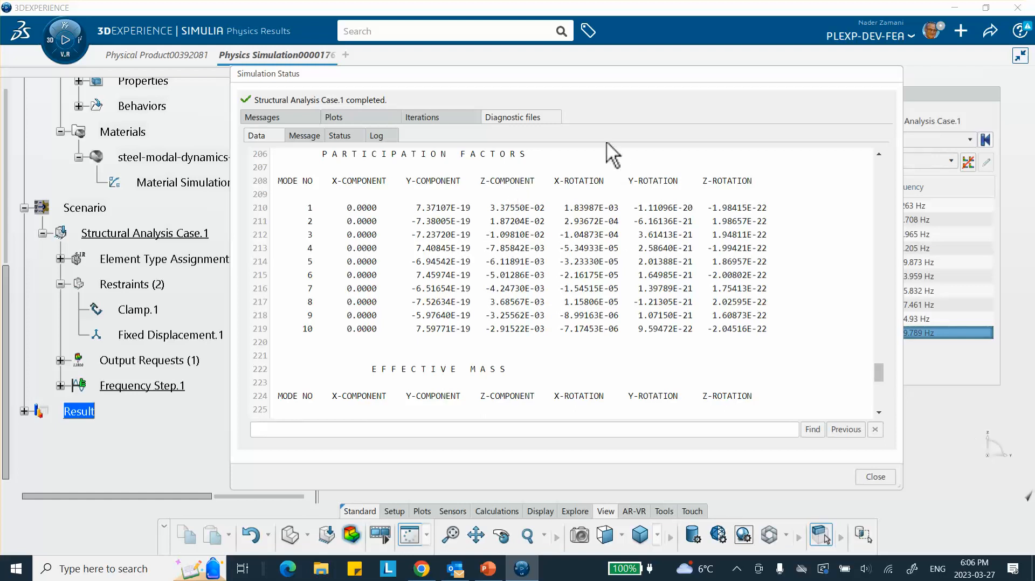
drag(607, 81, 463, 80)
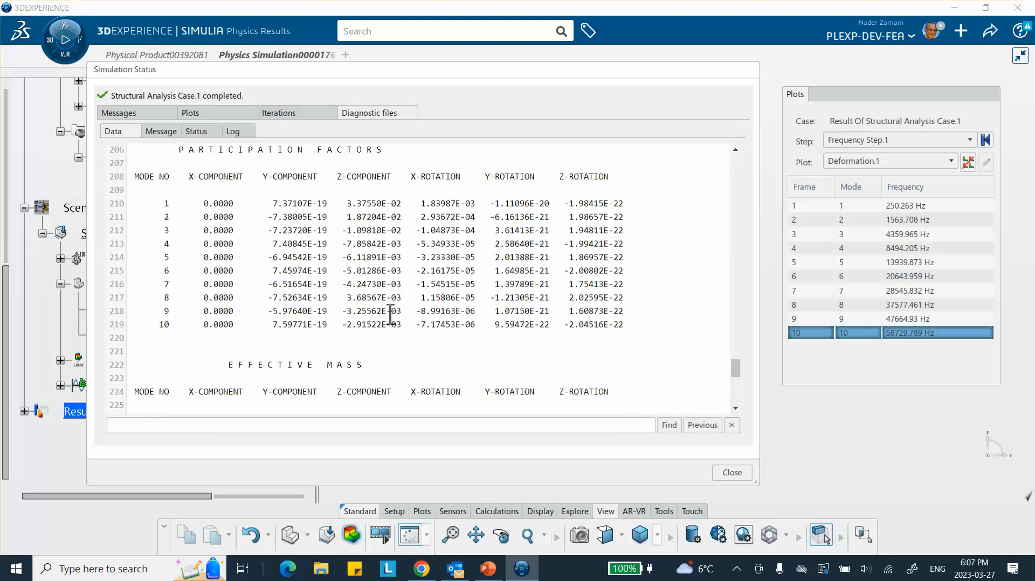
scroll(379, 319, down, 2)
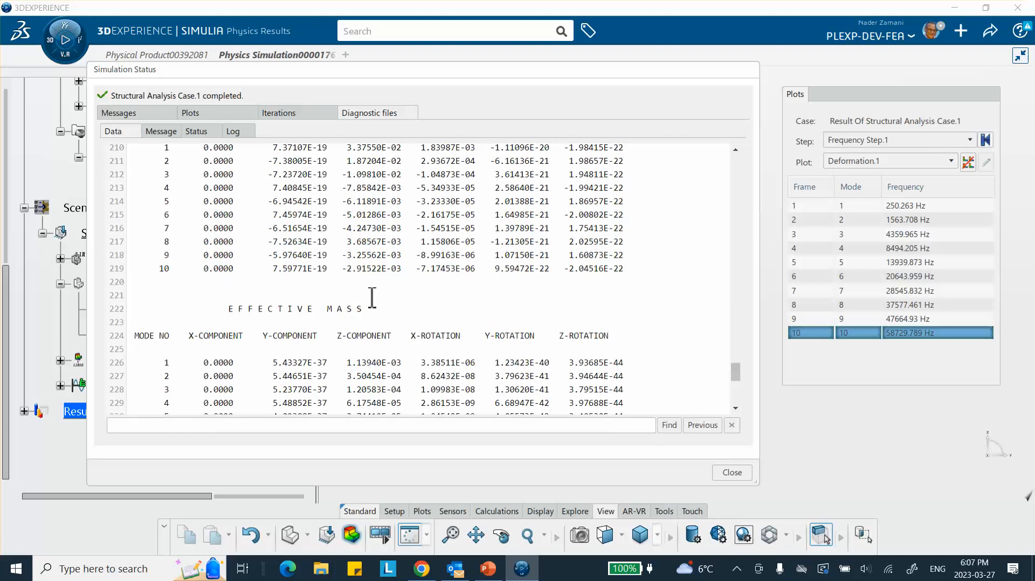
scroll(372, 298, down, 4)
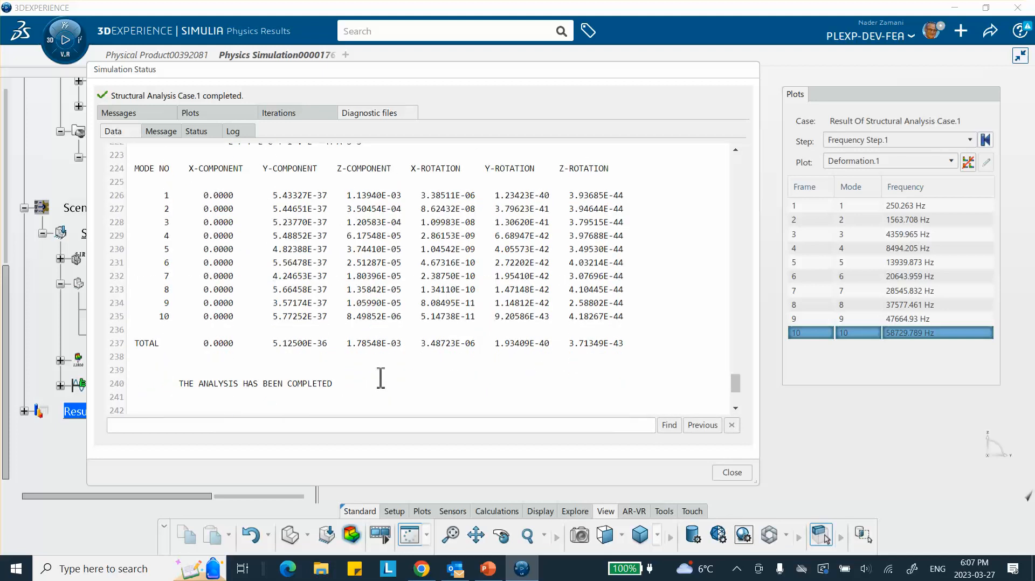
scroll(397, 322, up, 4)
scroll(396, 322, up, 4)
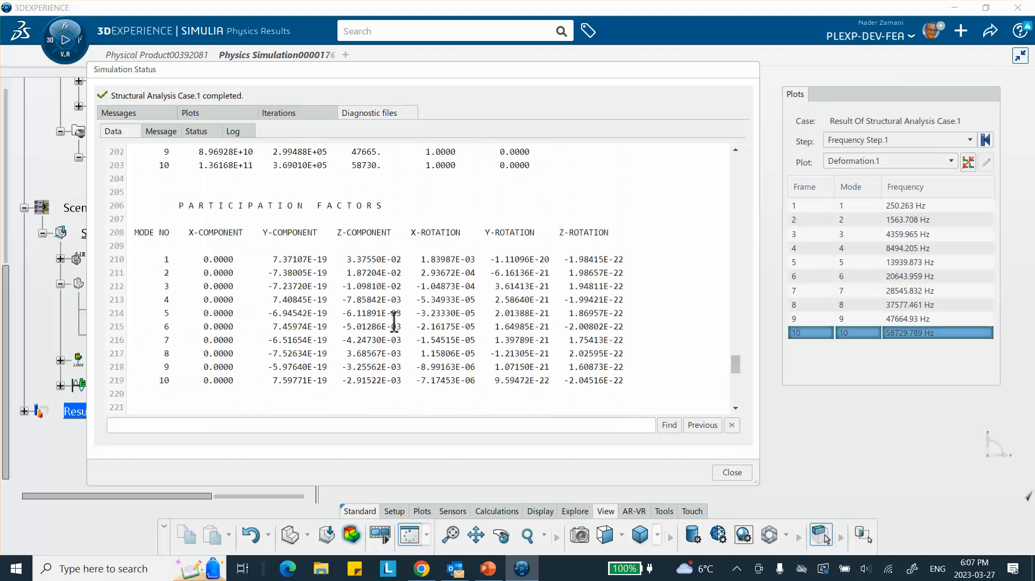
scroll(366, 291, down, 2)
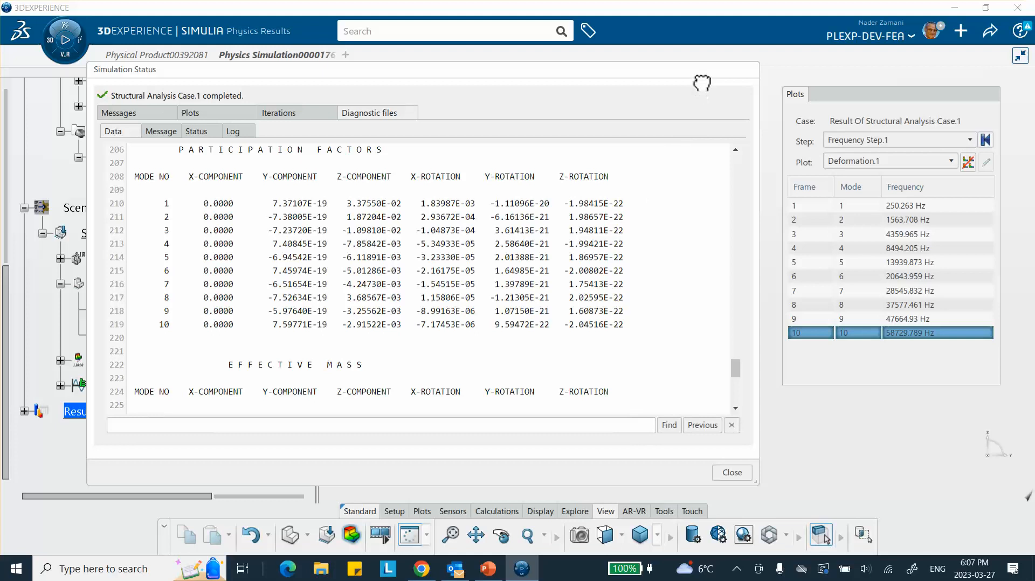
click(732, 473)
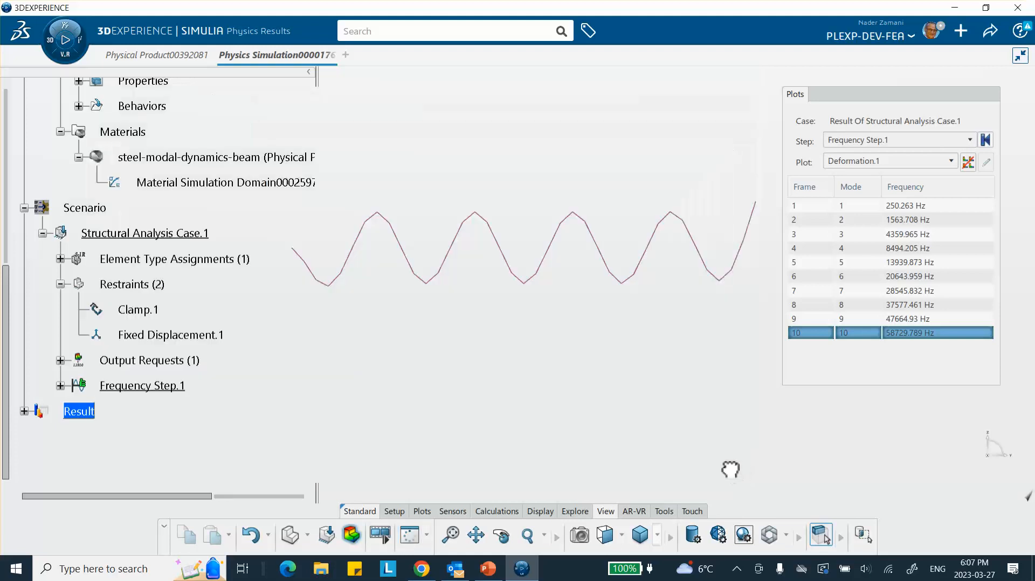
- Add a modal dynamic step to the mechanical scenario with a step time of 0.042 s and a time increment of 7.17E-5 s
click(328, 538)
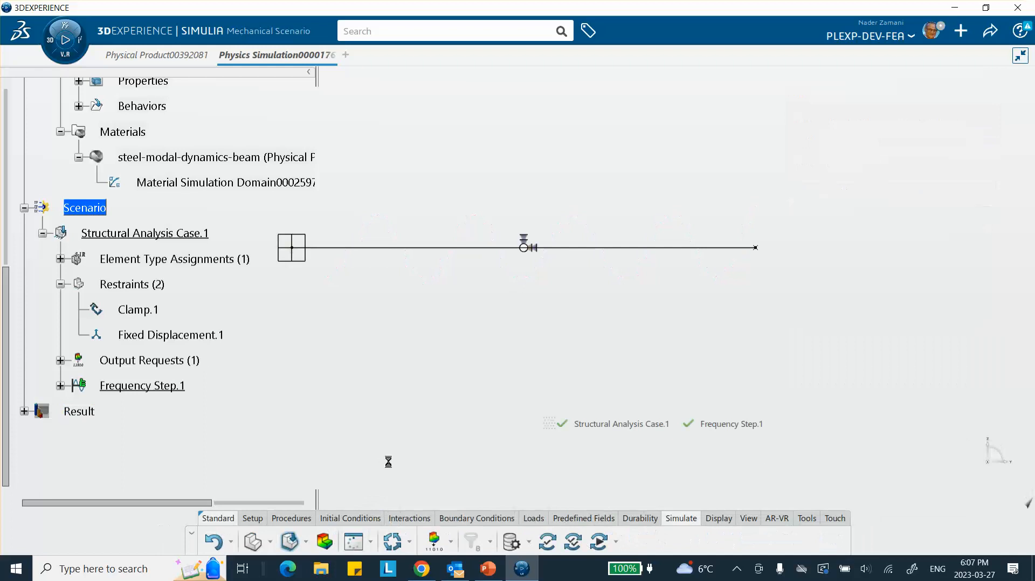
click(292, 519)
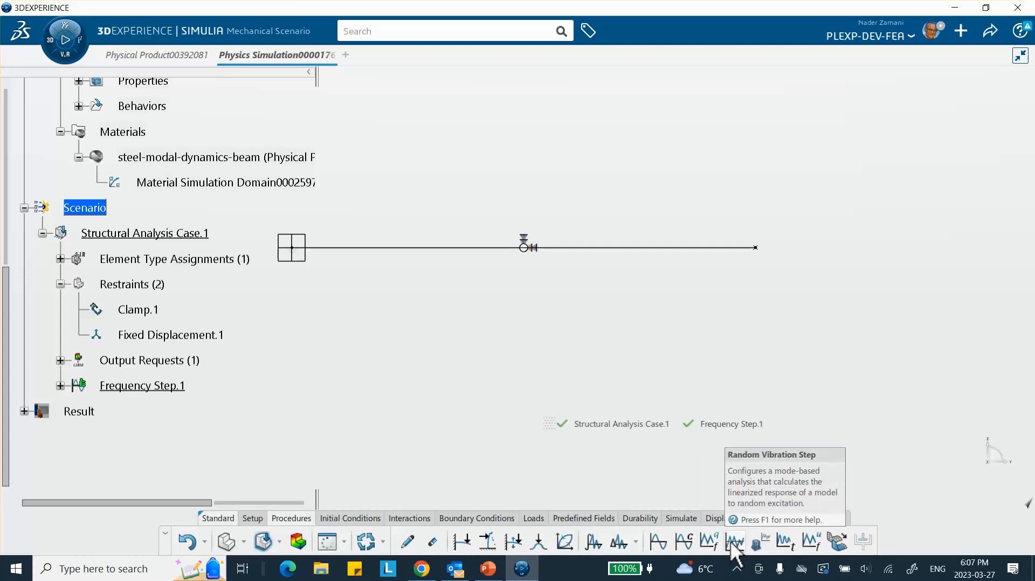
click(784, 544)
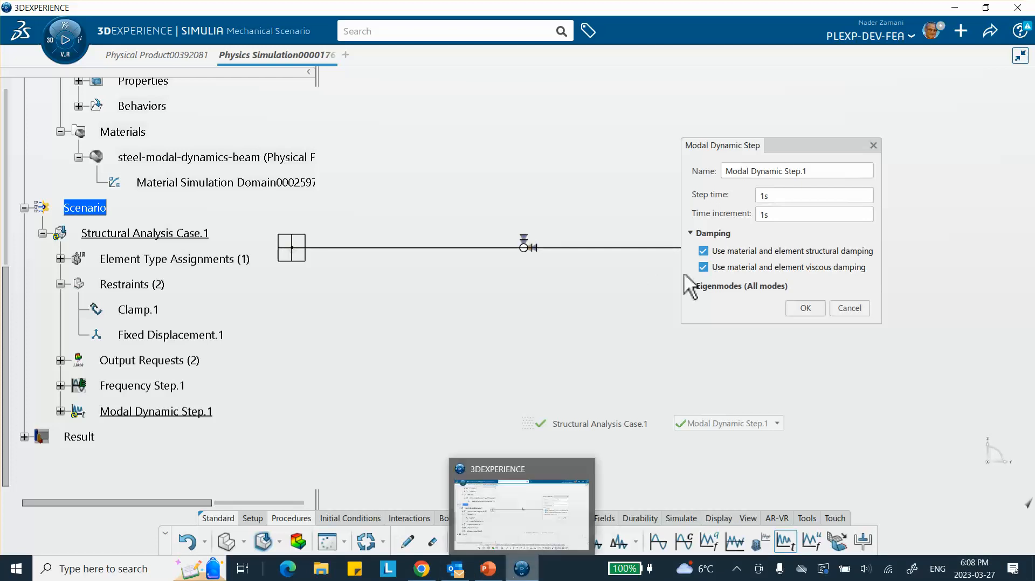
click(783, 195)
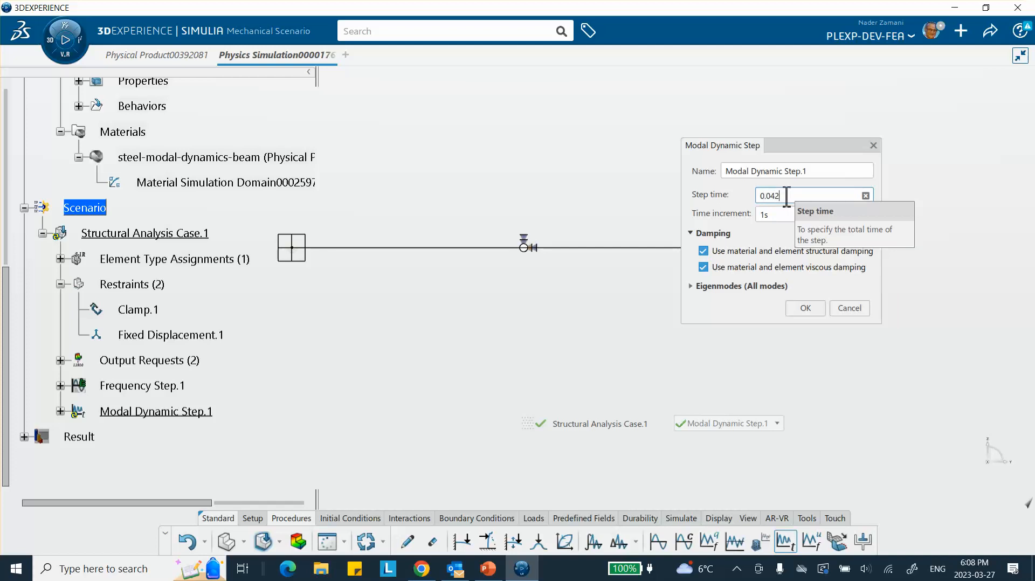
click(773, 215)
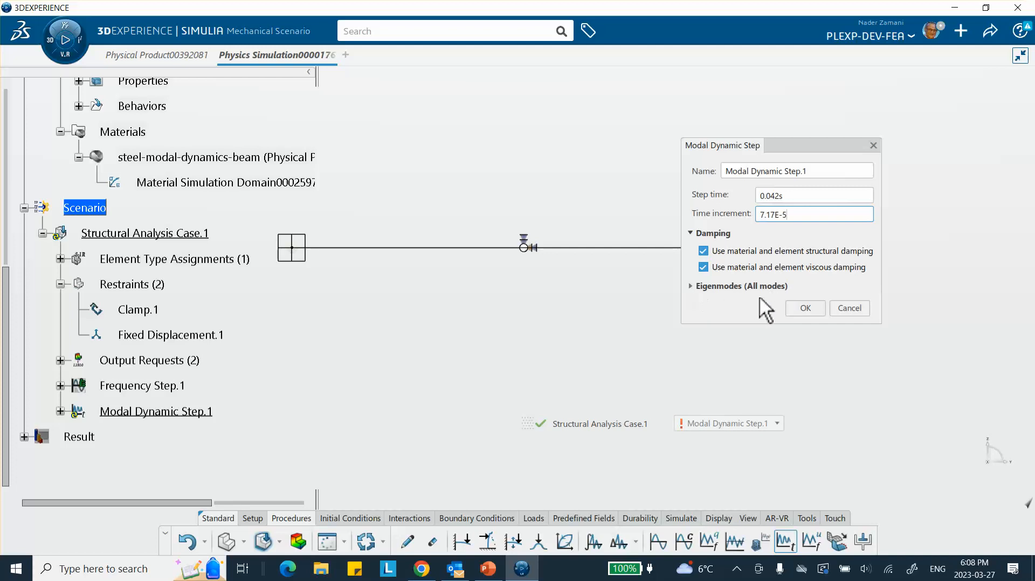
click(801, 307)
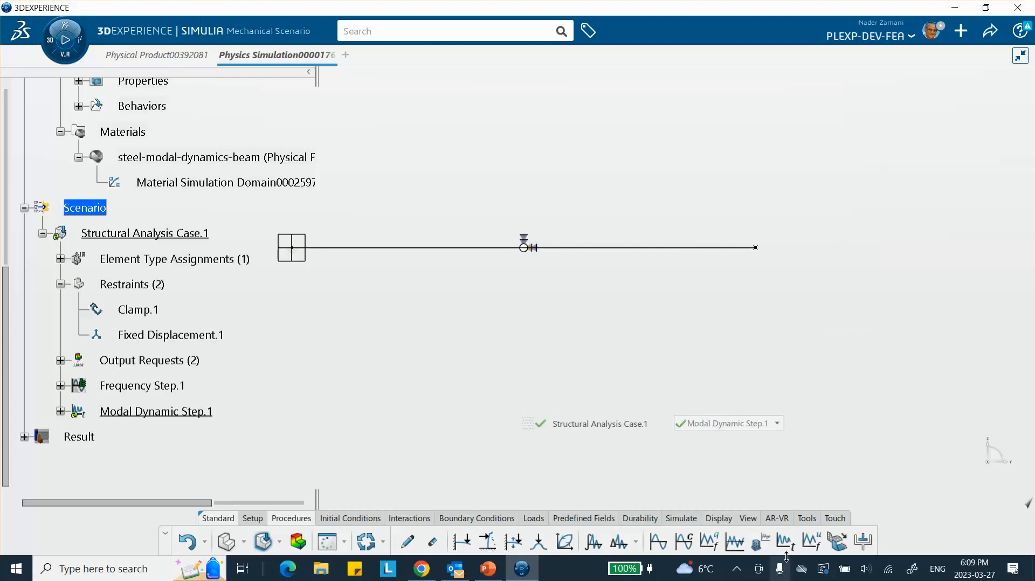
click(862, 542)
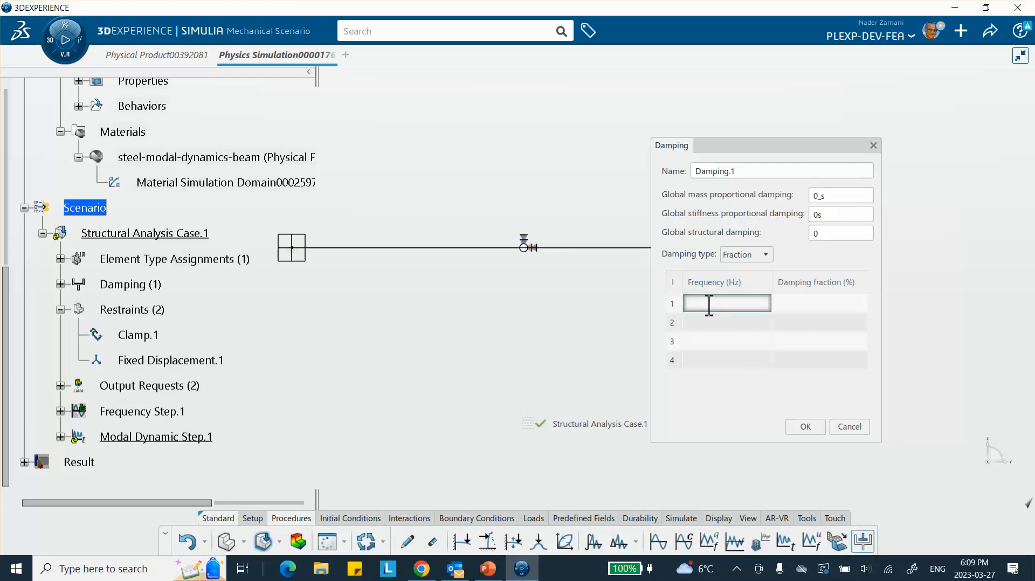
click(707, 303)
click(709, 303)
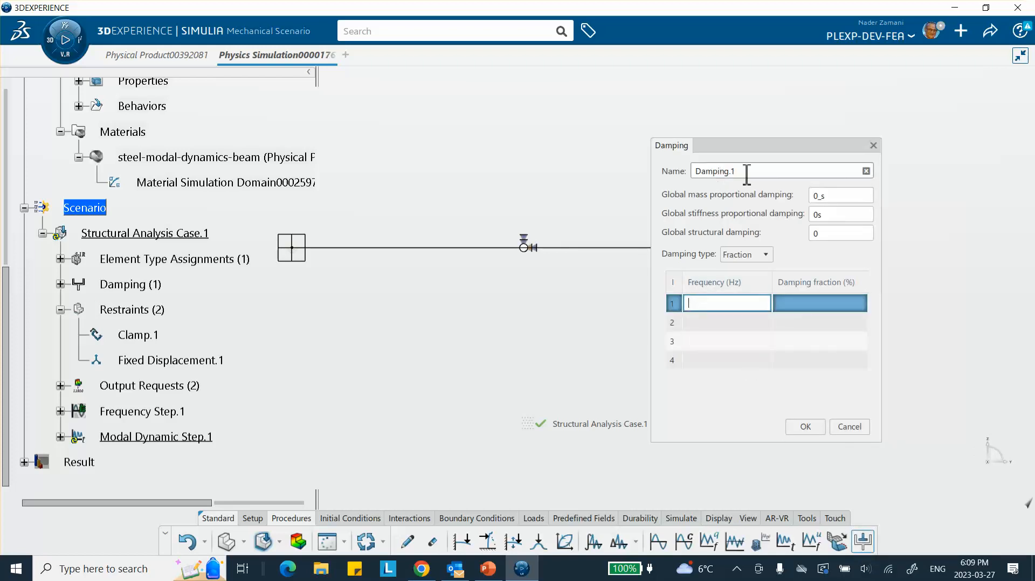
click(835, 196)
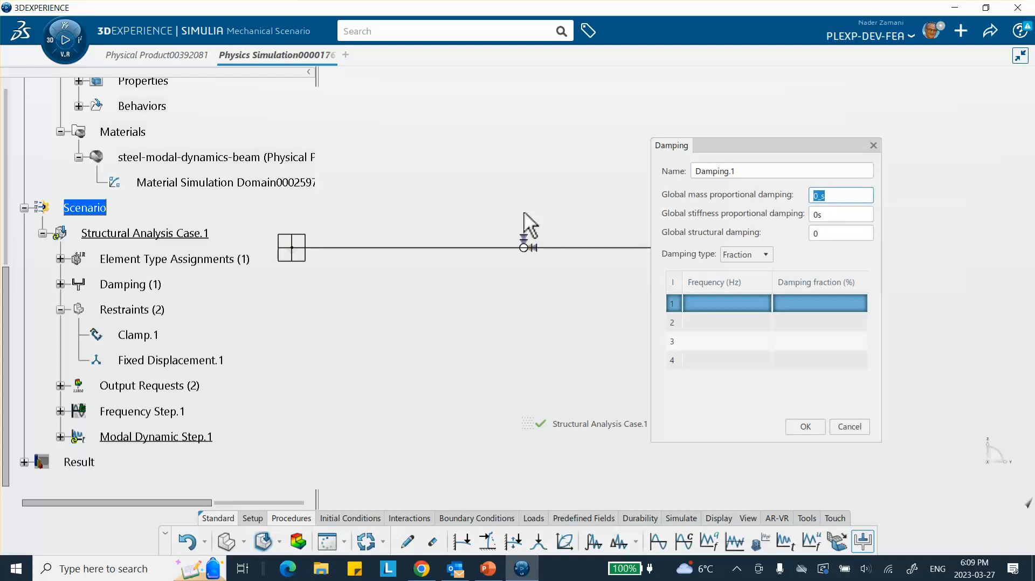
text(0.05)
click(488, 568)
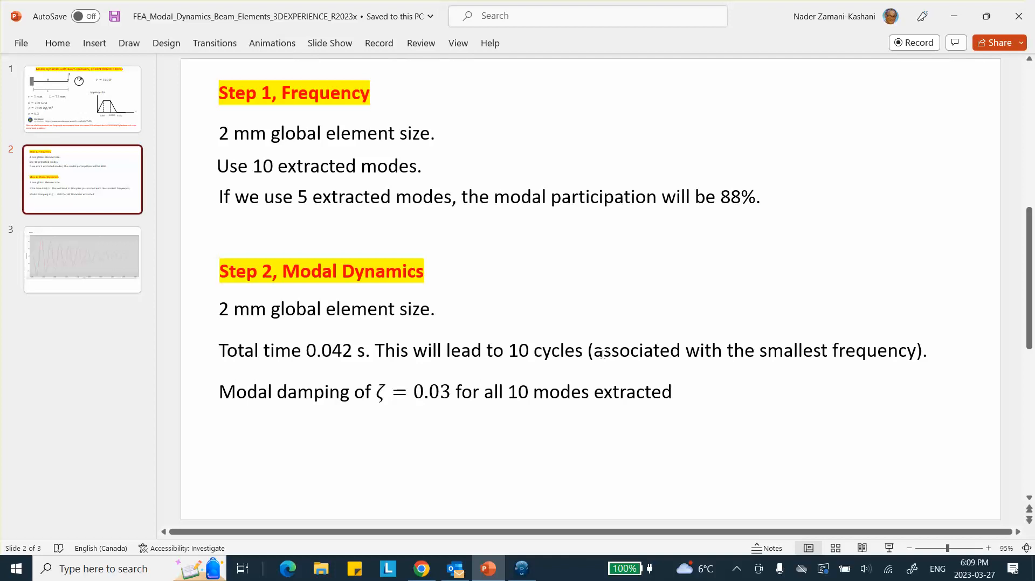
click(950, 13)
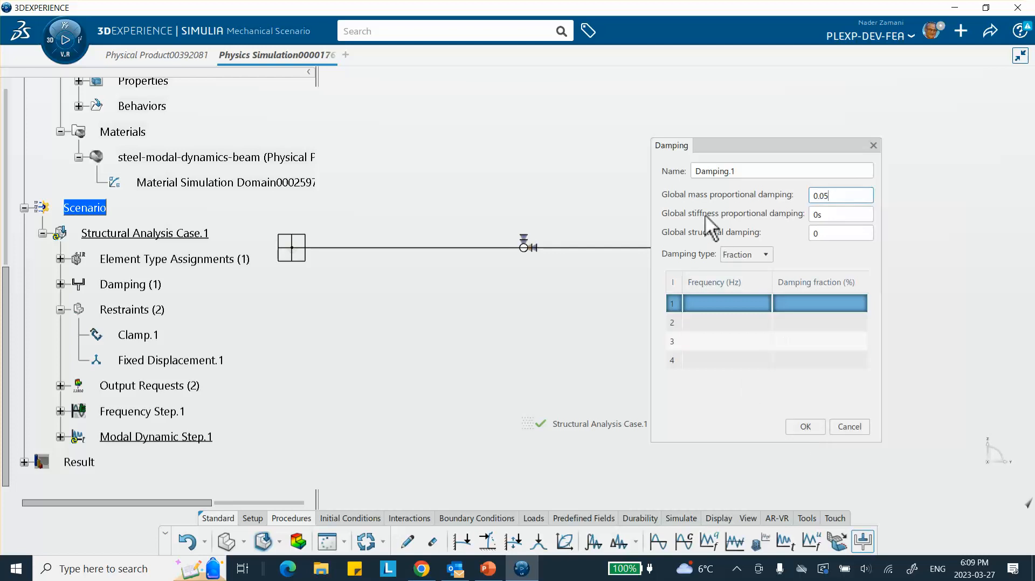
double_click(819, 195)
text(0)
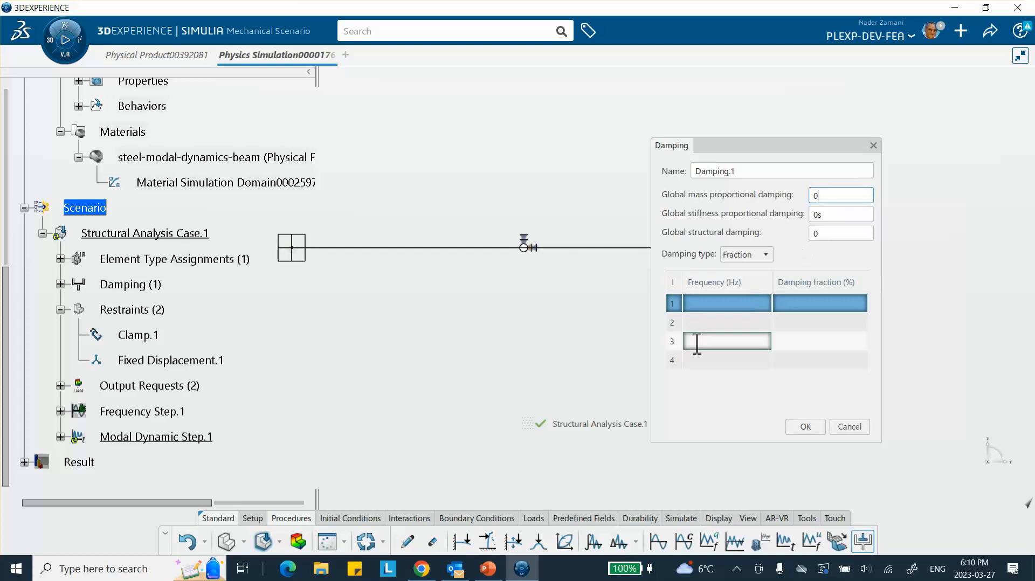
click(726, 303)
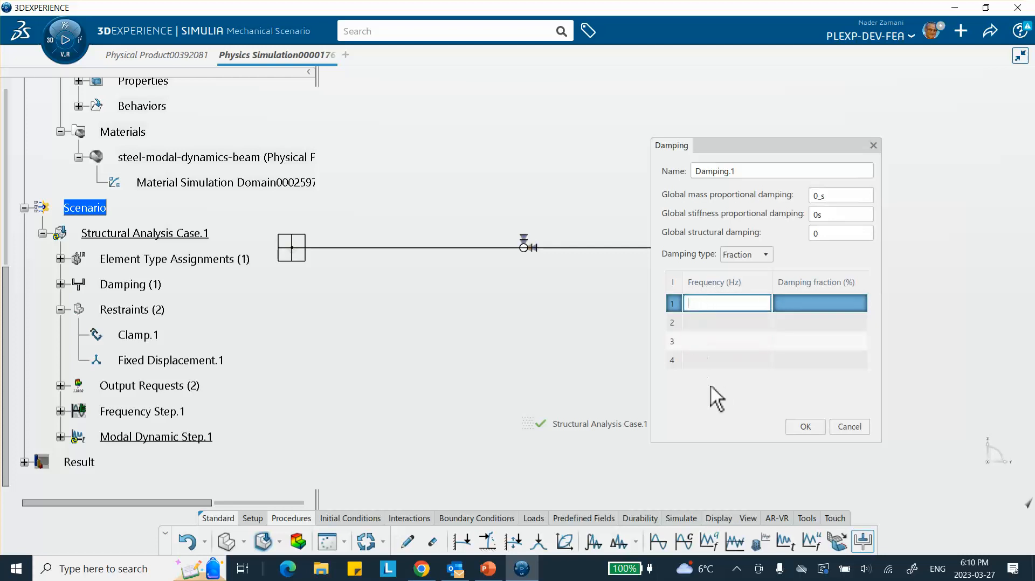
right_click(732, 358)
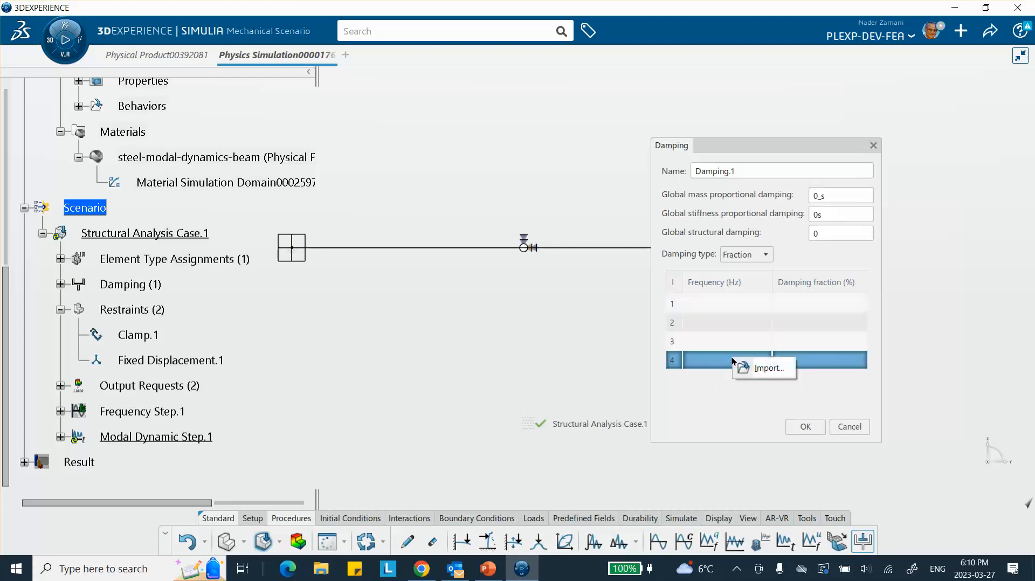
click(576, 358)
click(703, 304)
click(702, 357)
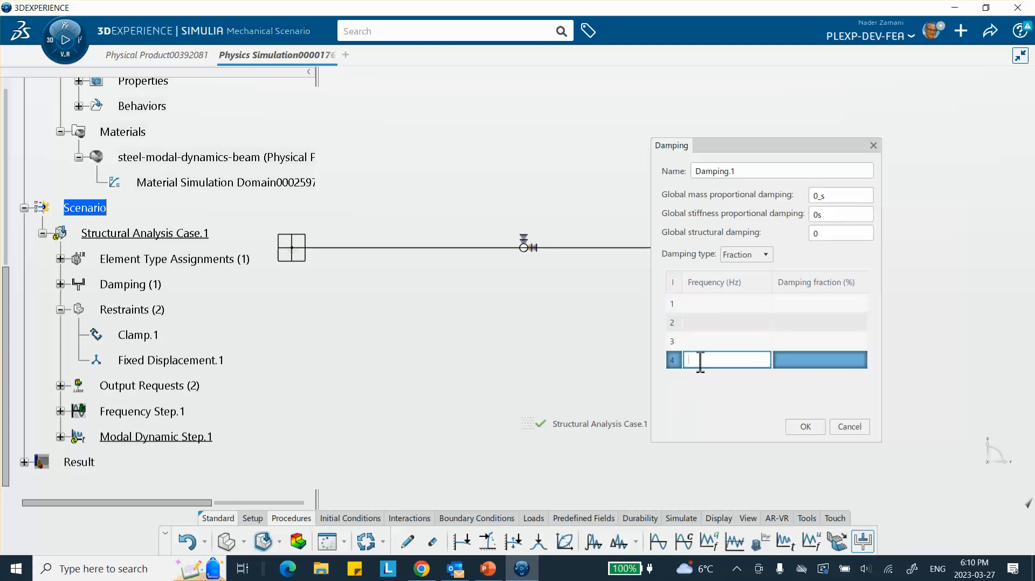
click(472, 327)
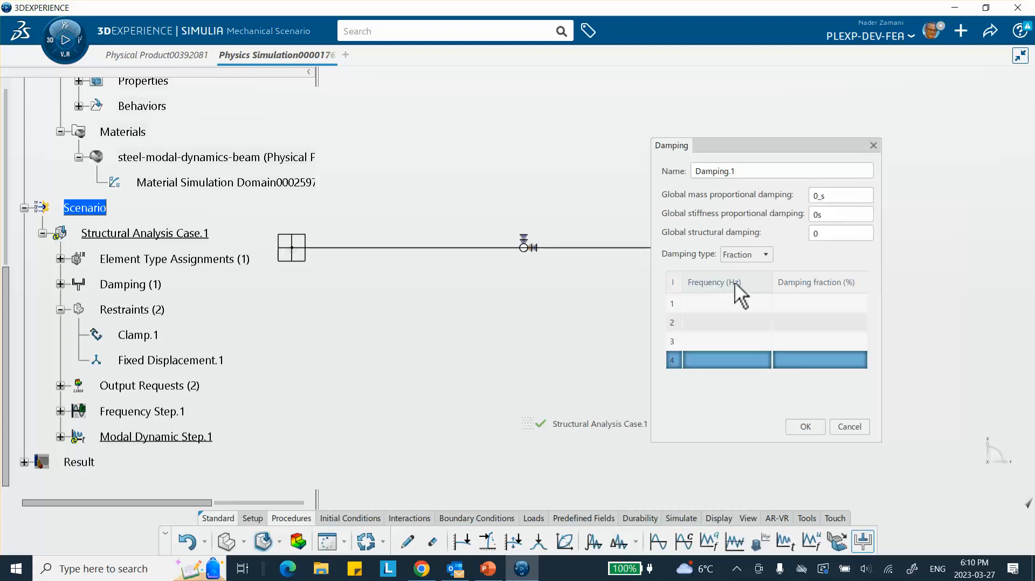
click(820, 304)
click(851, 427)
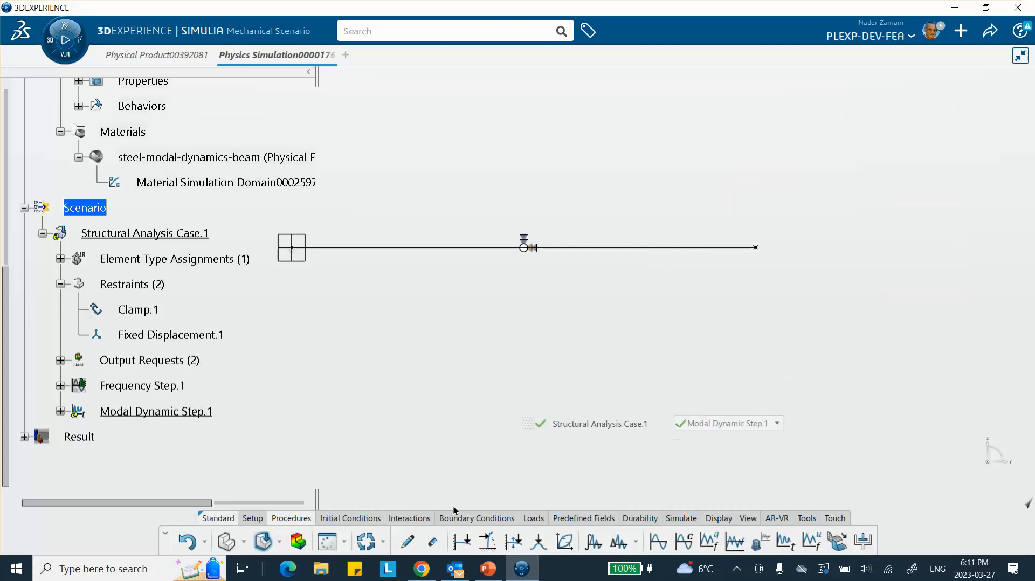
- Return to the frequency step's deformation results and dismiss the out-of-date results warning
click(295, 542)
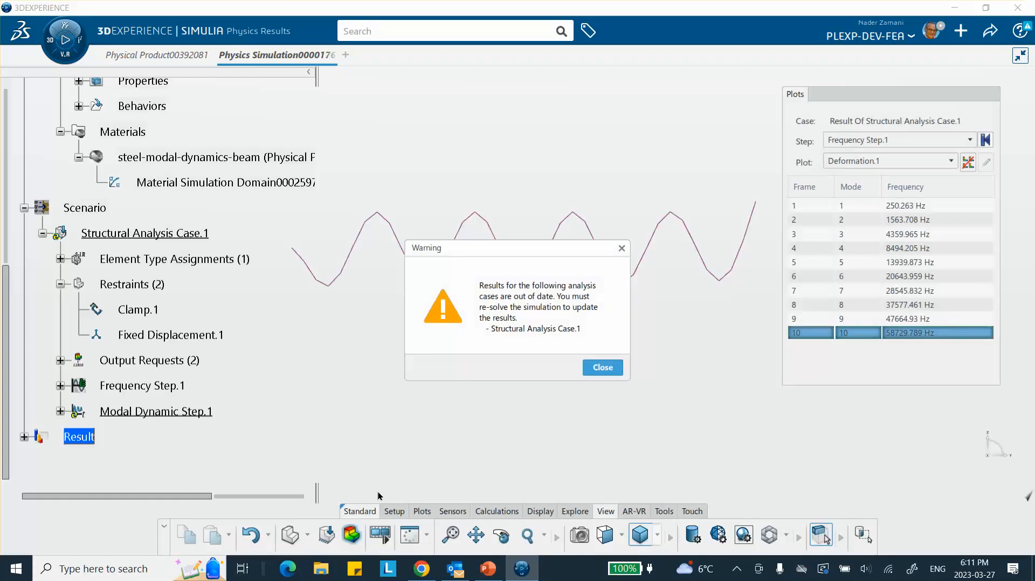
click(603, 367)
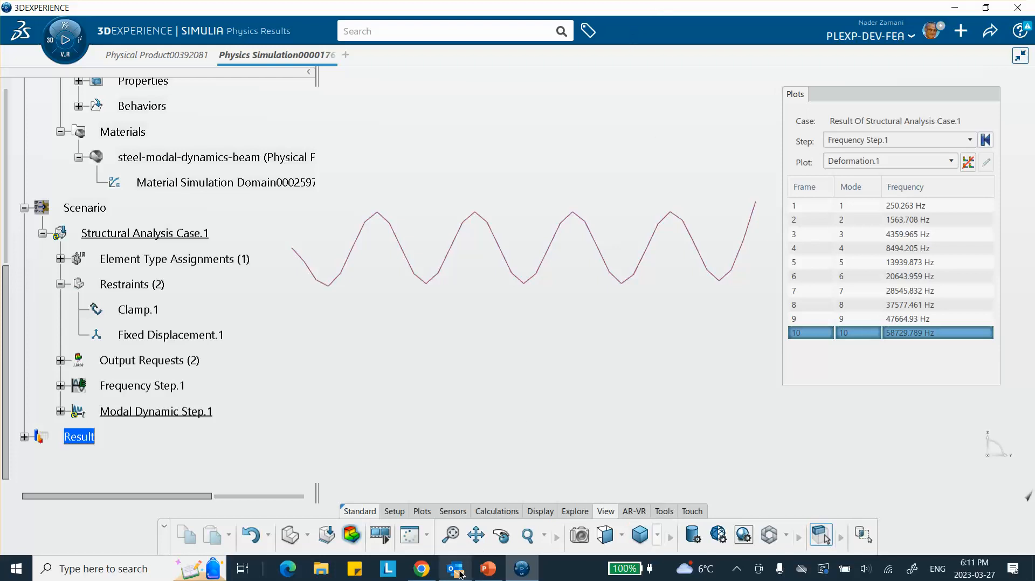
- Start a fraction-type damping definition in the mechanical scenario, entering damping fractions of 0.03% at 250 Hz and 1563 Hz
click(522, 569)
click(522, 569)
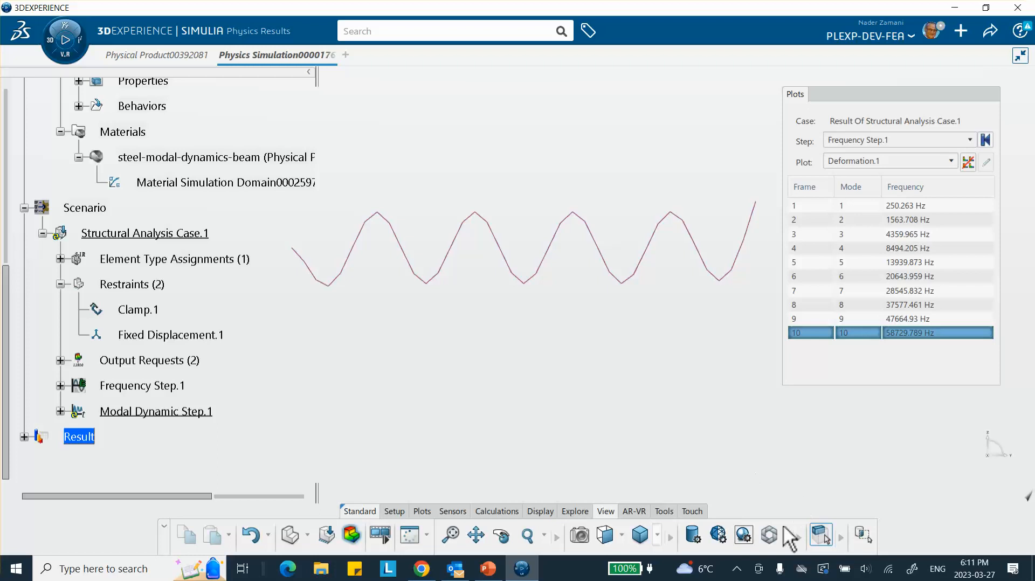
click(327, 537)
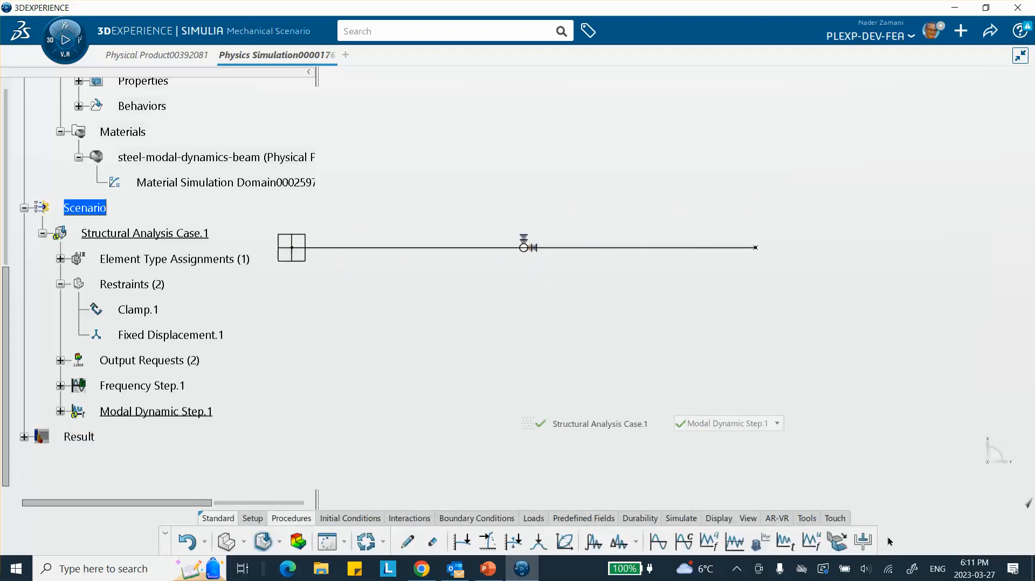
click(859, 539)
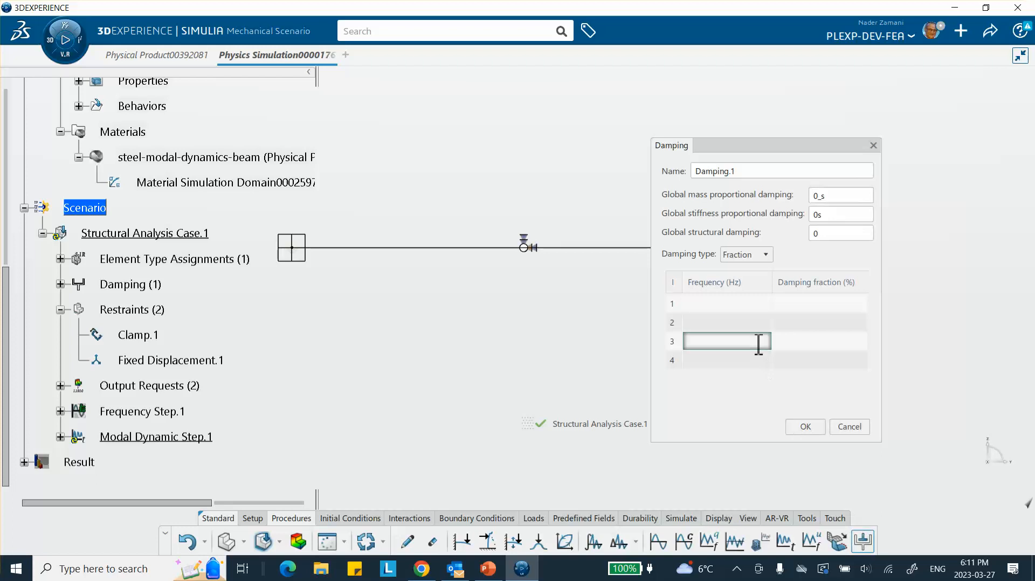
click(715, 304)
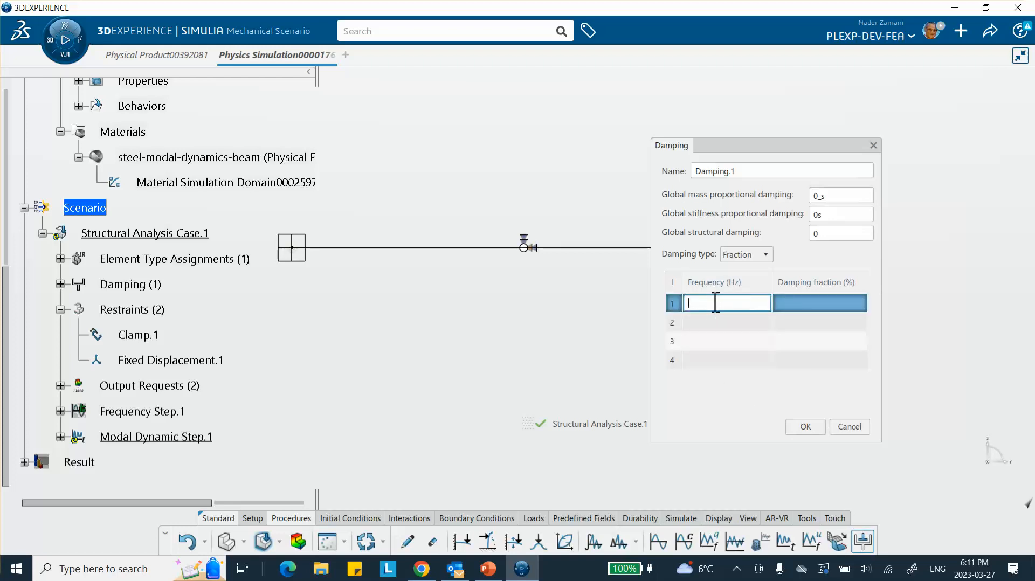
text(250)
click(809, 300)
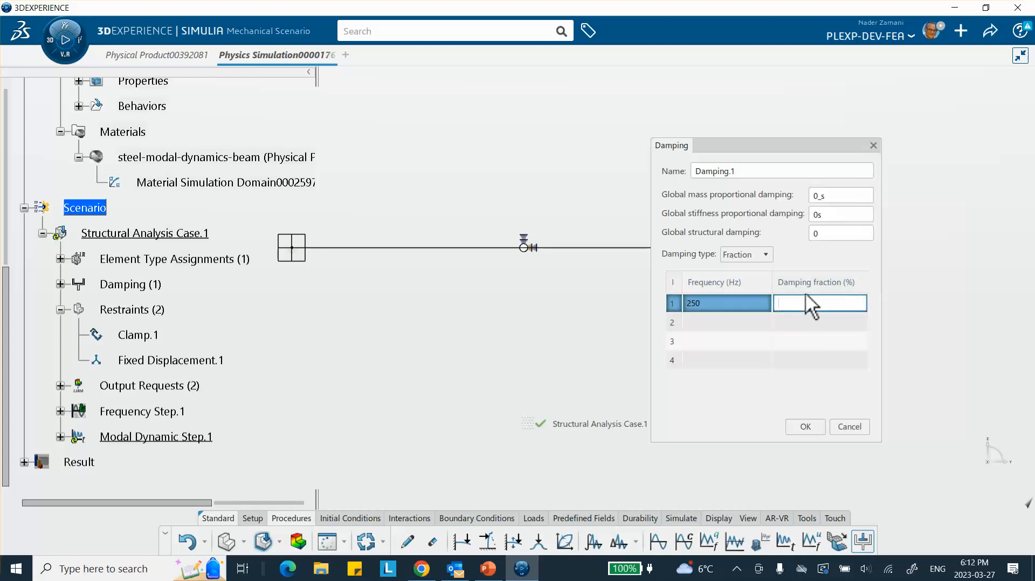
text(0.03)
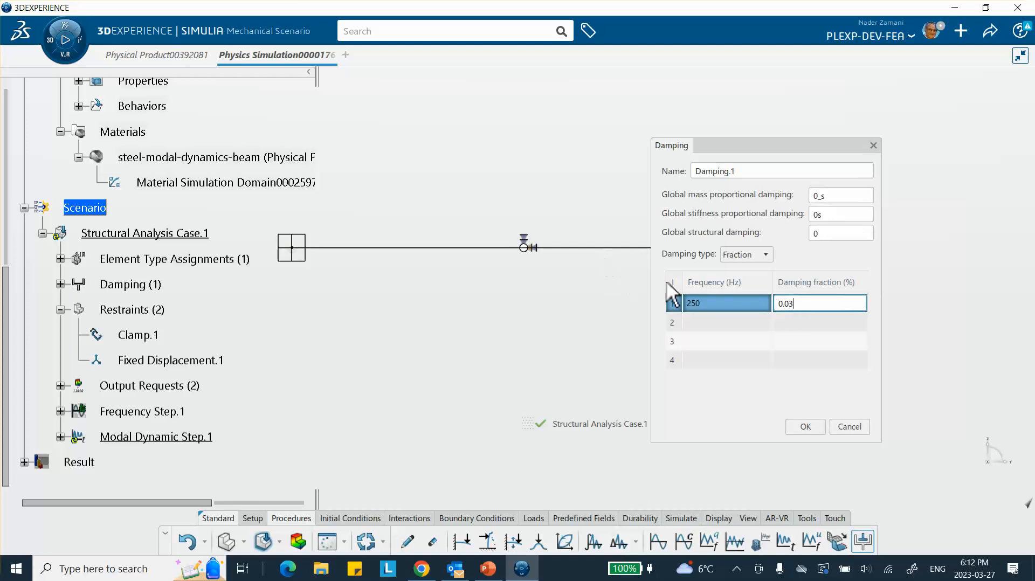
click(712, 323)
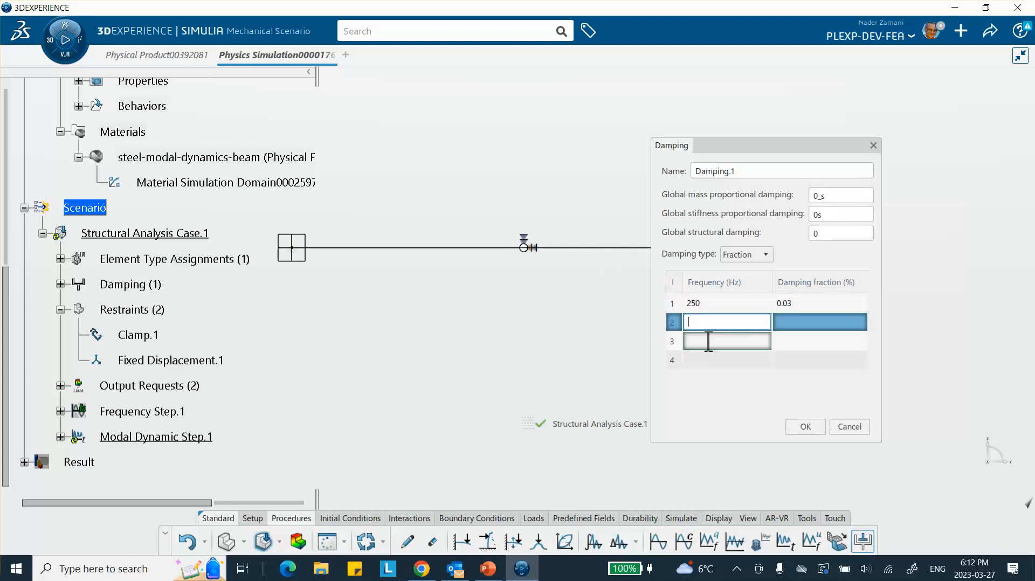
text(1563)
click(807, 323)
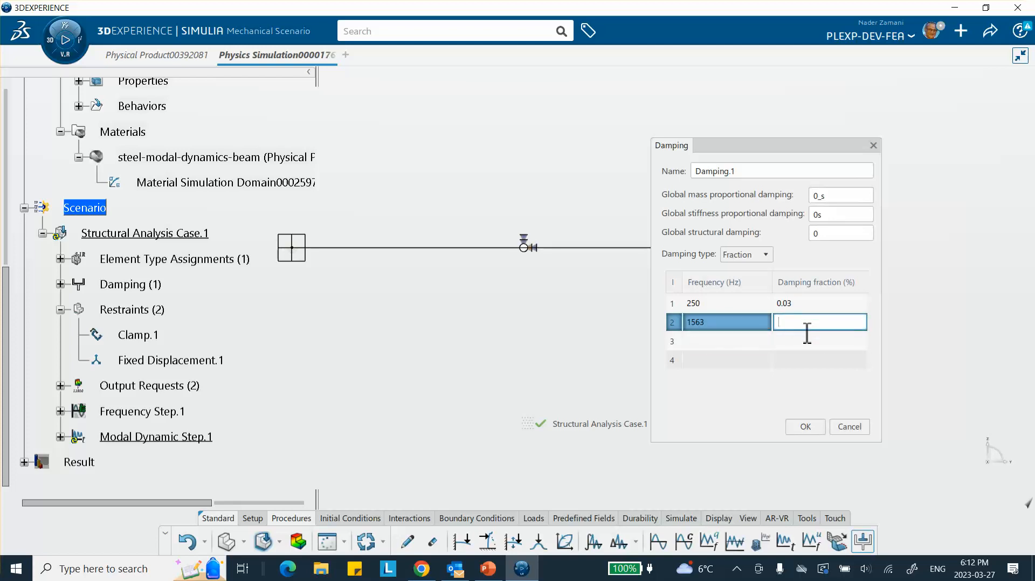
text(0.03)
- Complete the damping table with a fraction of 0.03% at 4359 Hz and a fourth entry at 8494 Hz
click(720, 342)
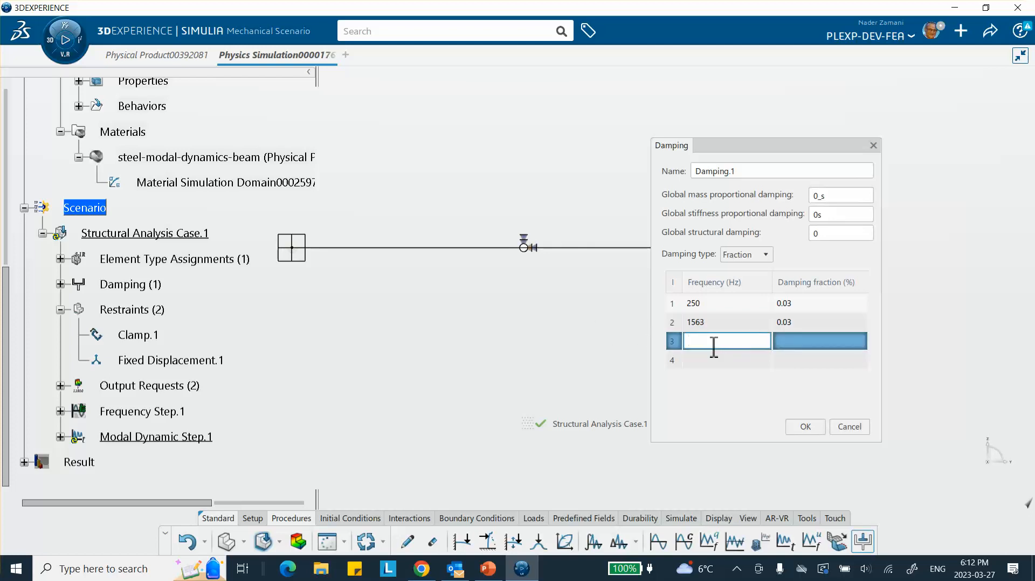
text(4359)
click(793, 342)
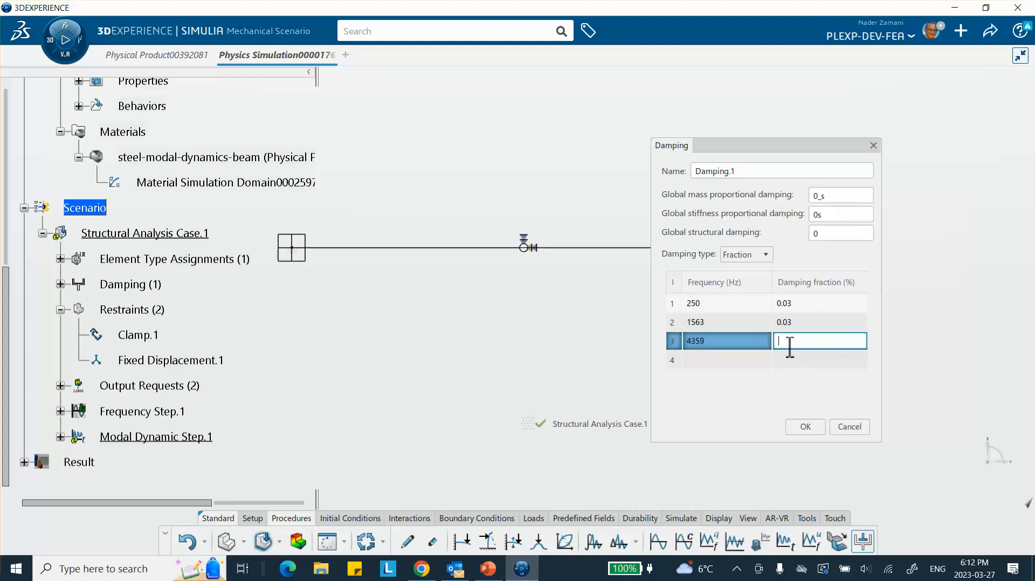
text(0.03)
click(744, 360)
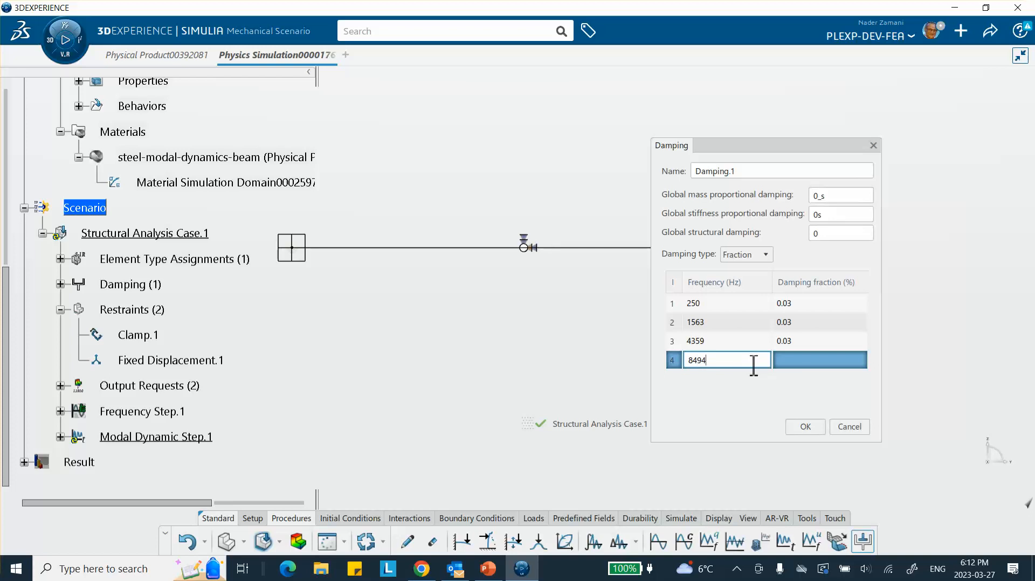
click(803, 361)
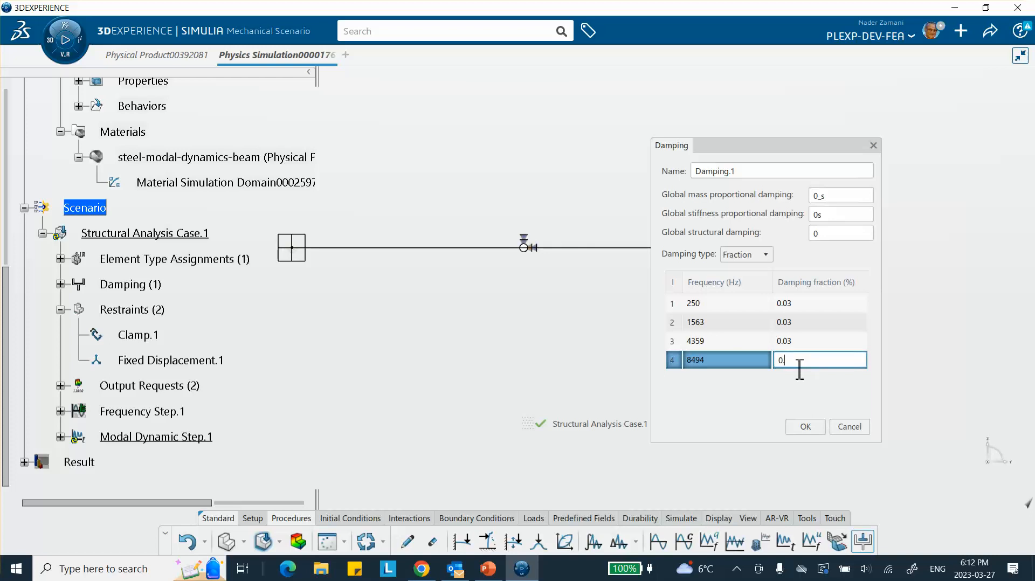
click(802, 427)
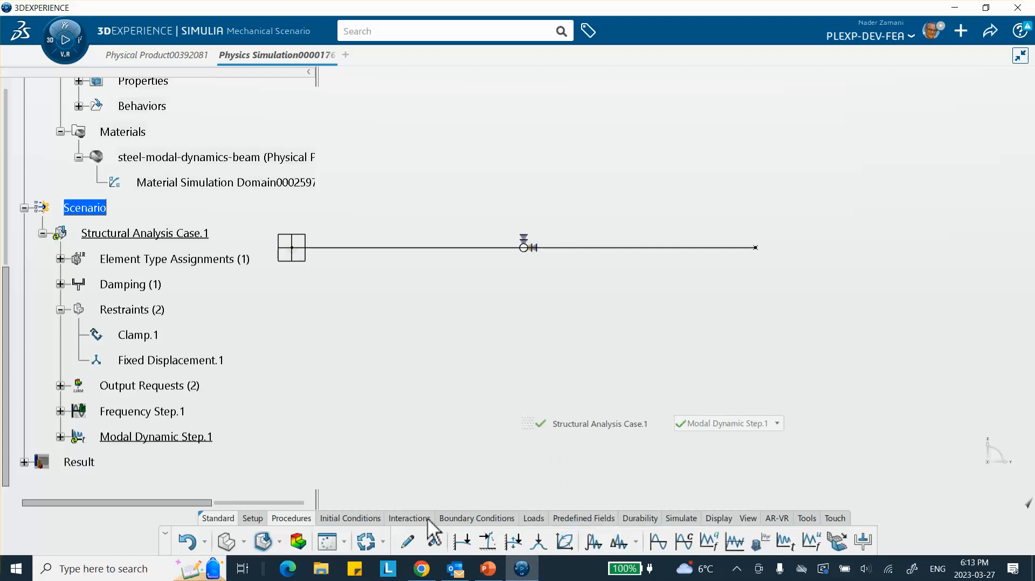
- Start a force load, hide the point covering the beam's free end, and use the end vertex as the support
click(534, 518)
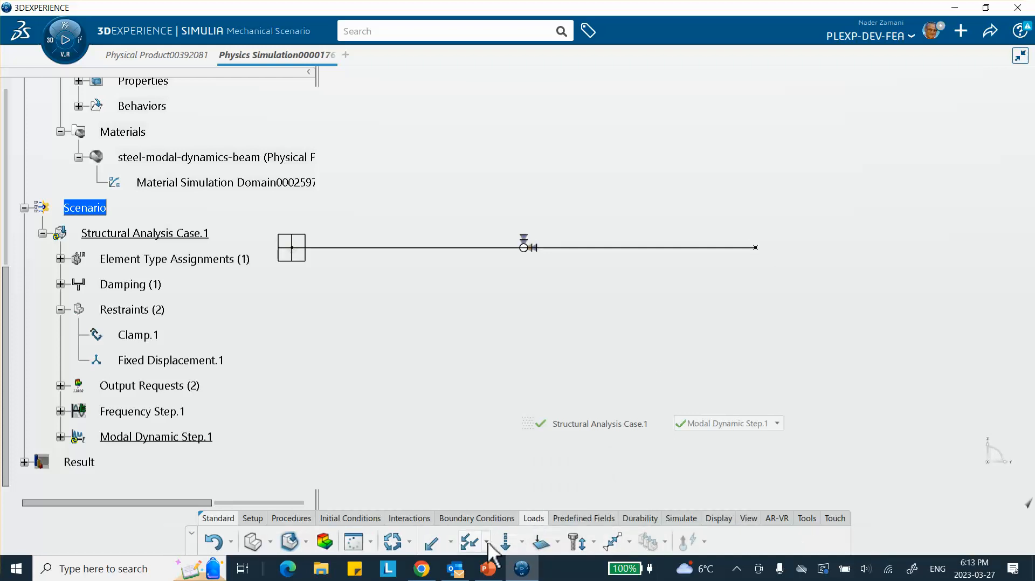
click(431, 542)
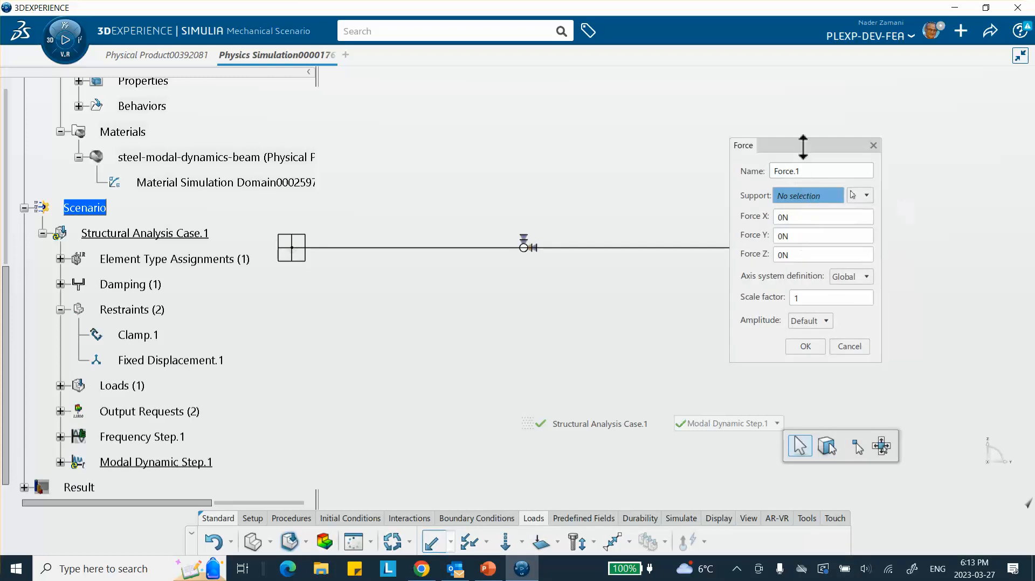
drag(801, 149, 904, 137)
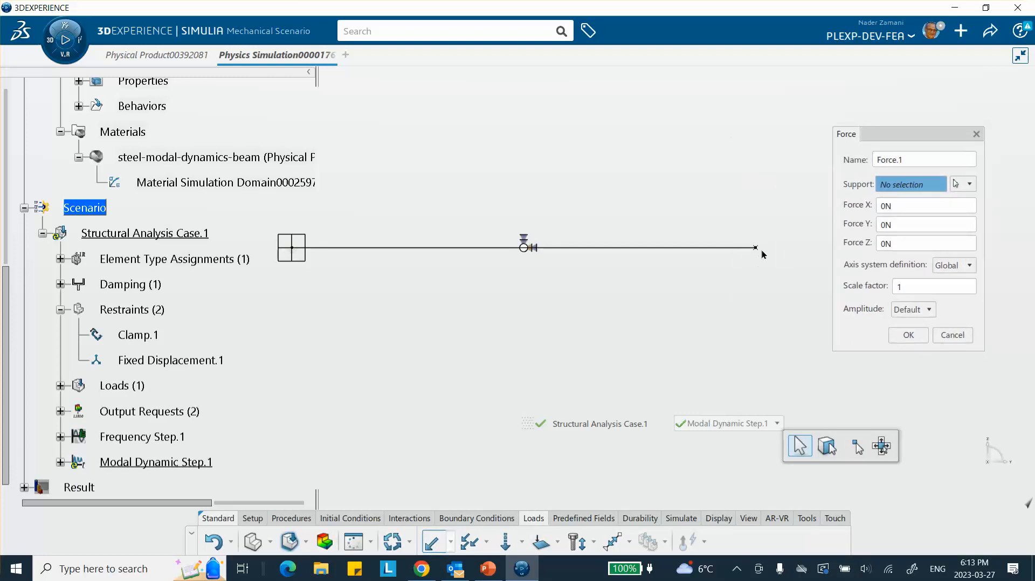
right_click(757, 248)
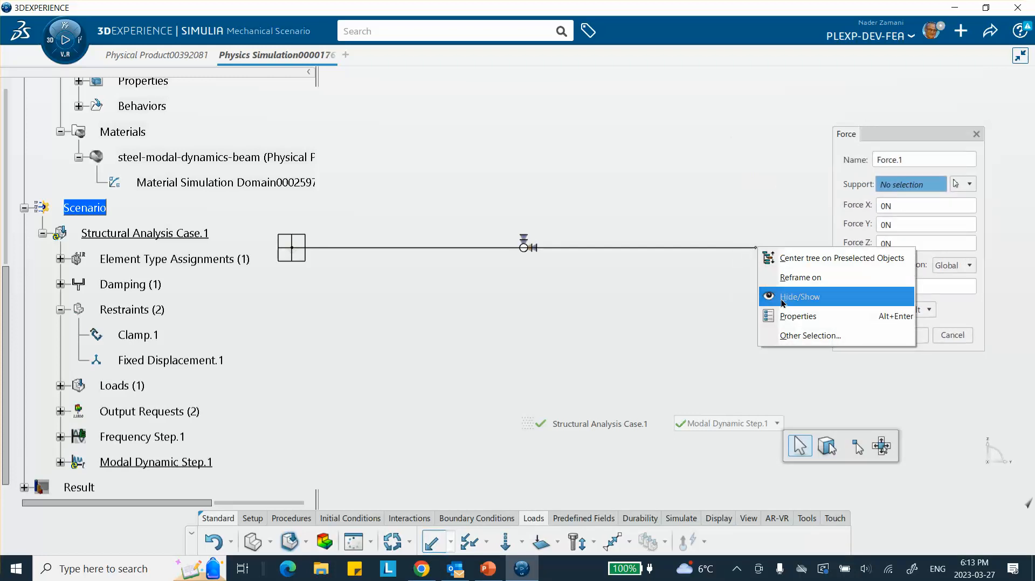
click(781, 298)
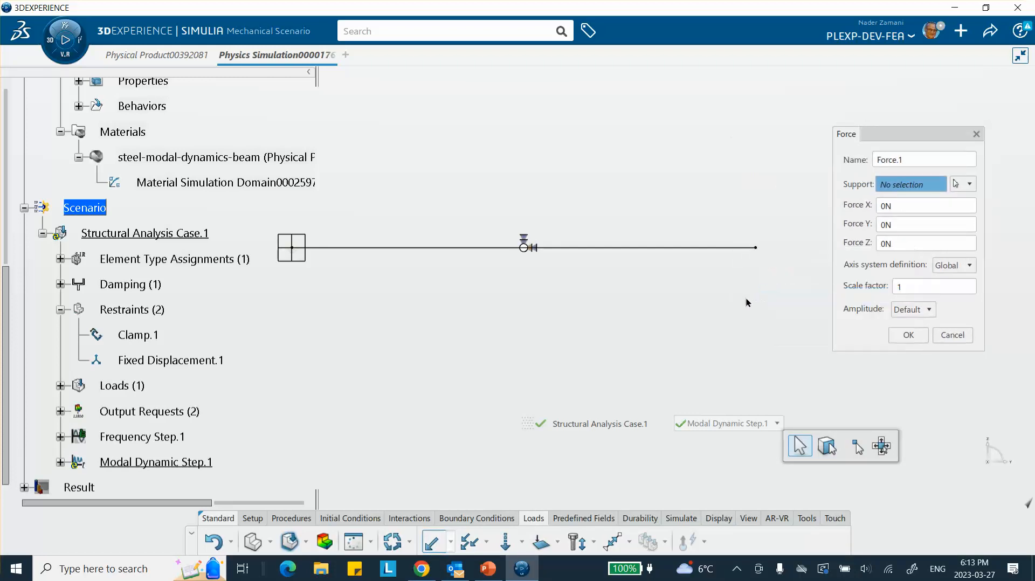
click(757, 248)
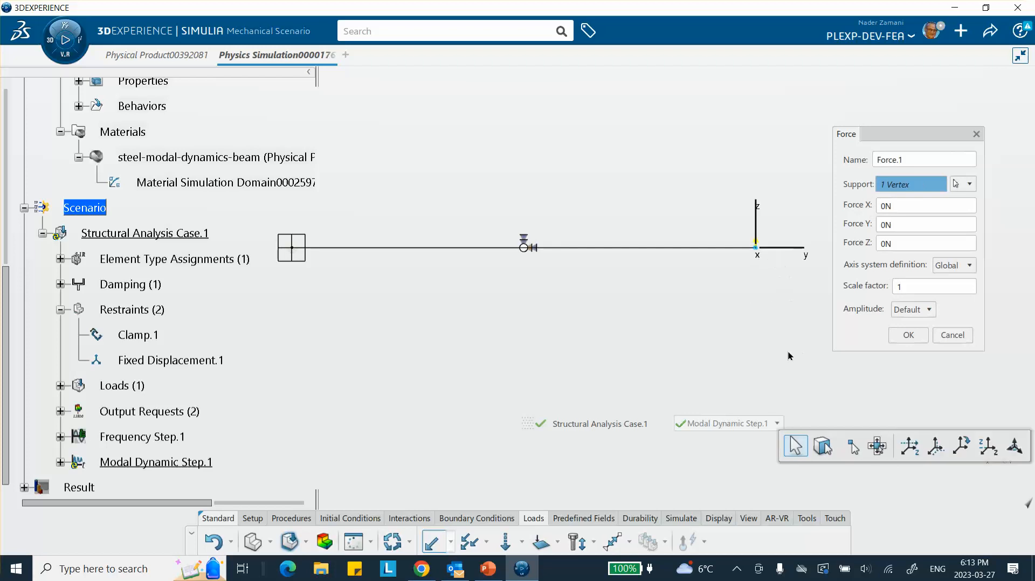
- Set the force's Z component to -100 N, keep the default amplitude, and finish the load
click(910, 246)
text(-100)
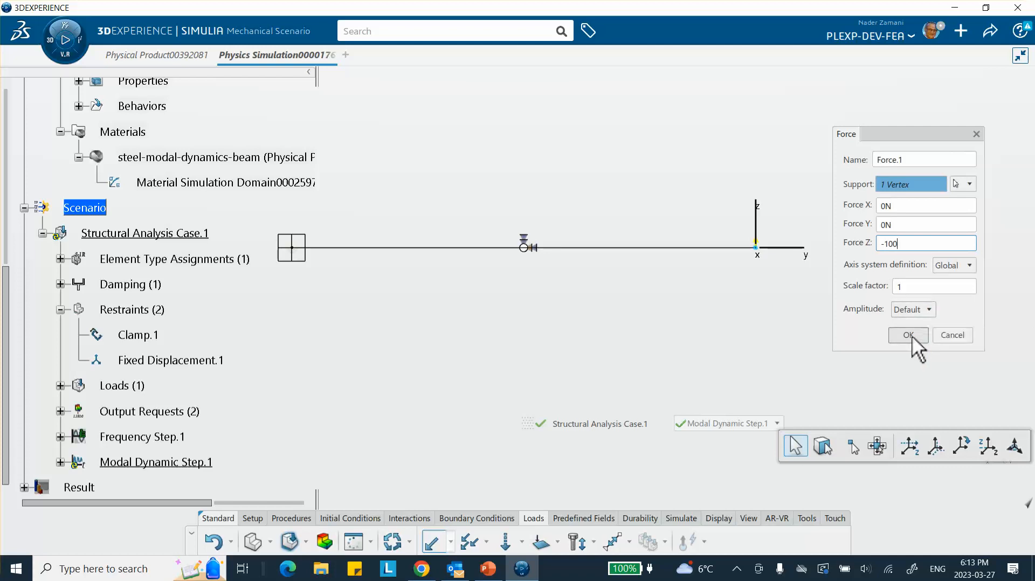
click(927, 310)
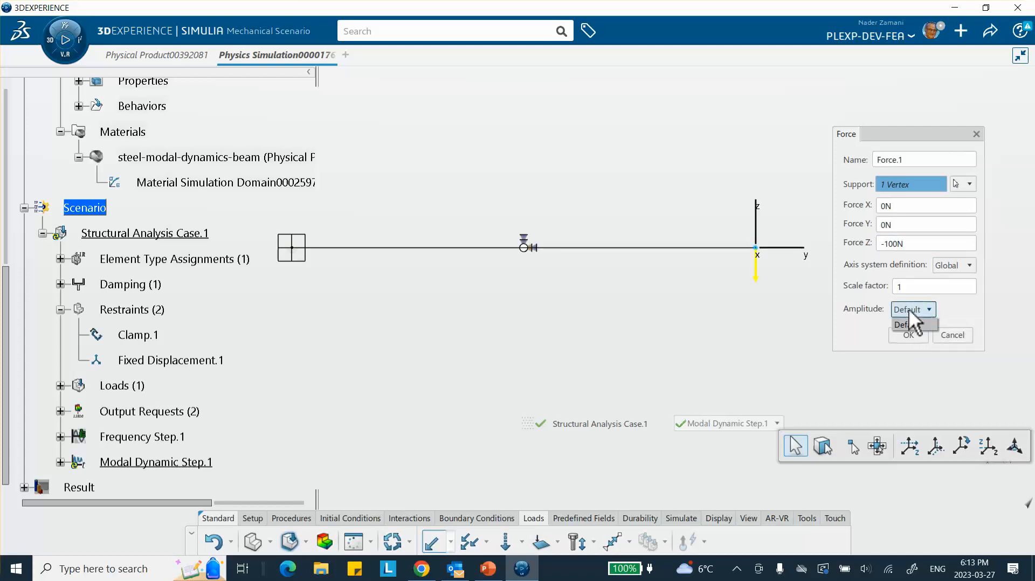
click(734, 322)
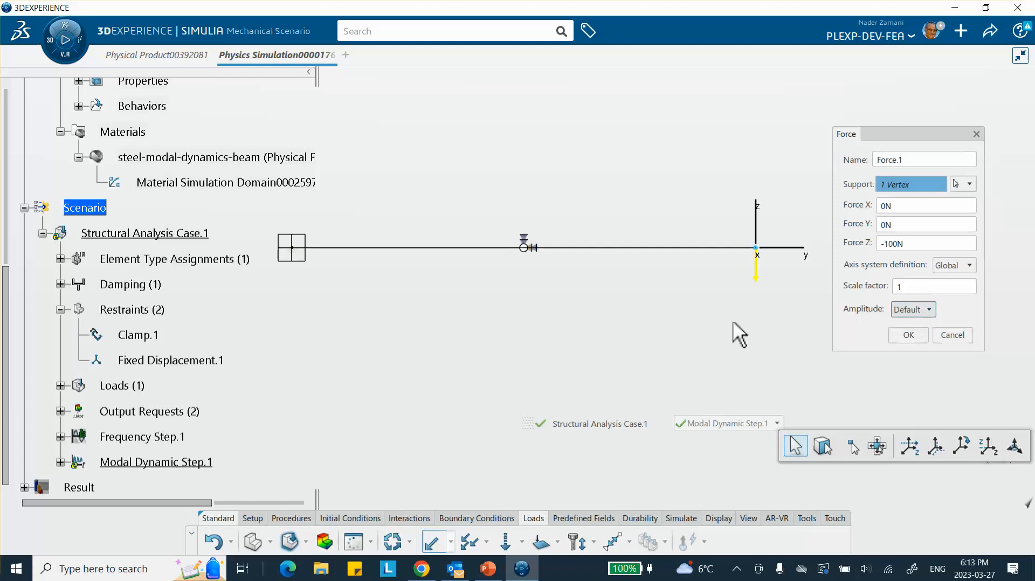
click(909, 335)
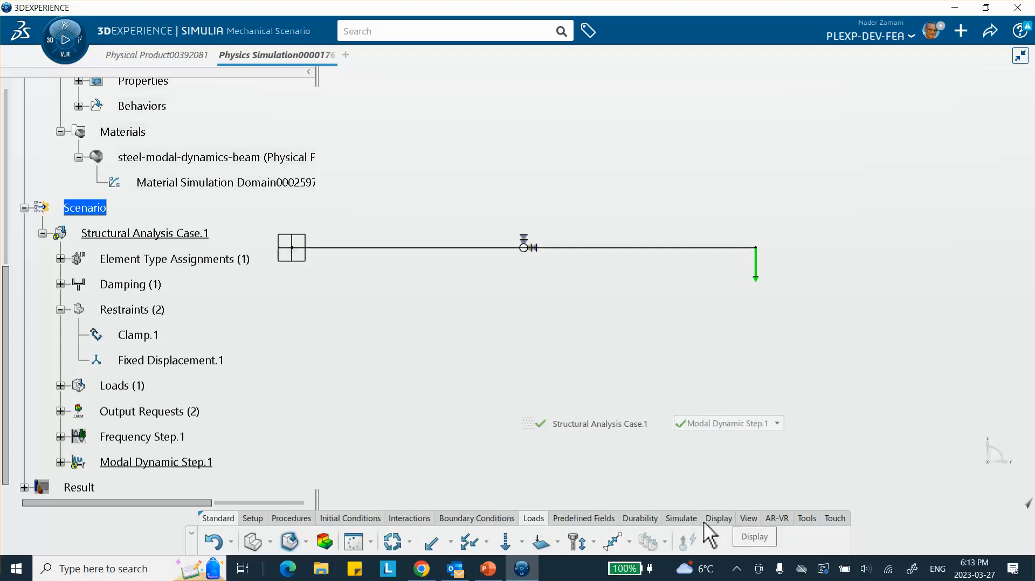
- Switch to structural model creation and look through its tool sets for a way to define a load amplitude
click(285, 517)
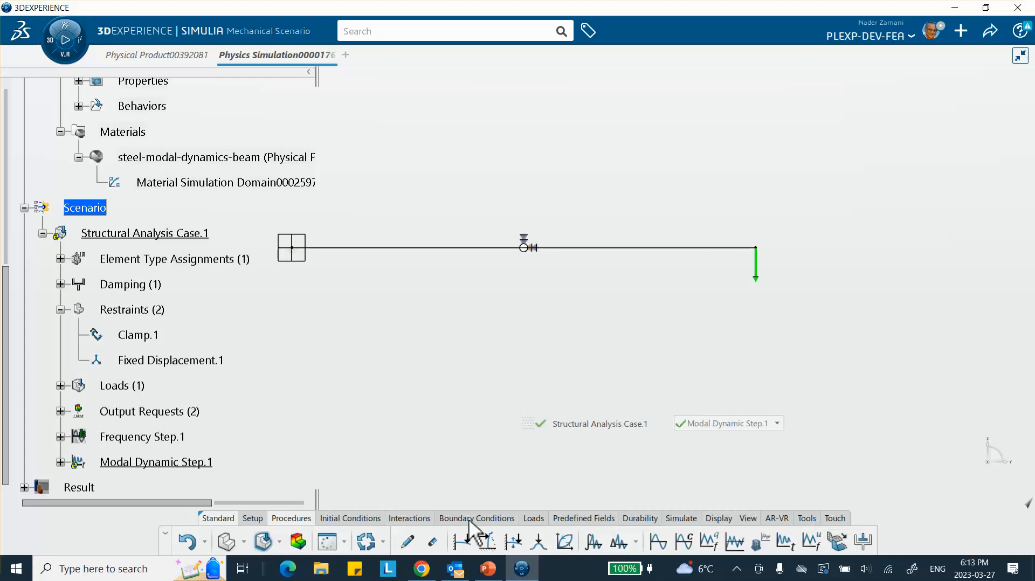
click(227, 545)
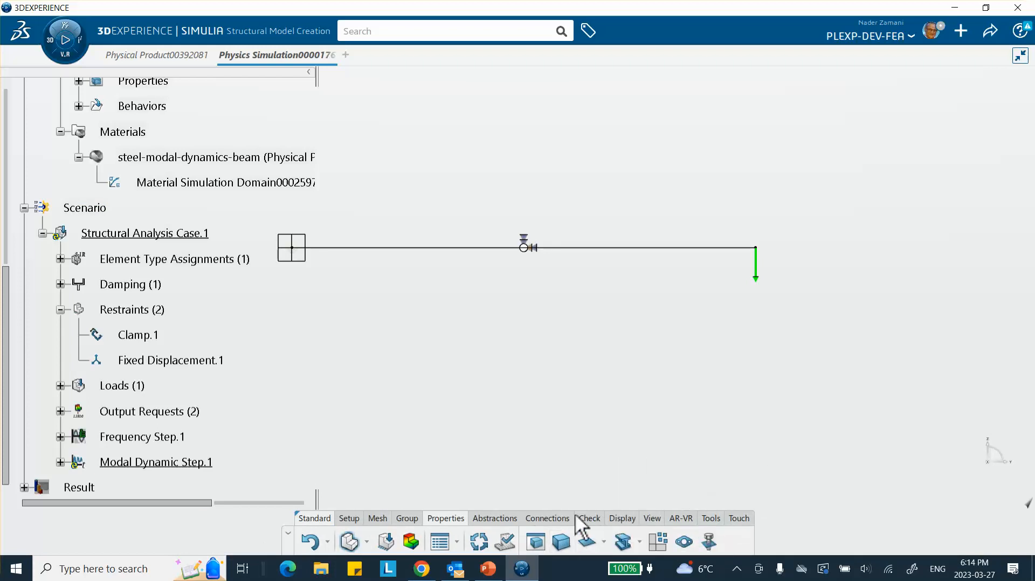
click(500, 519)
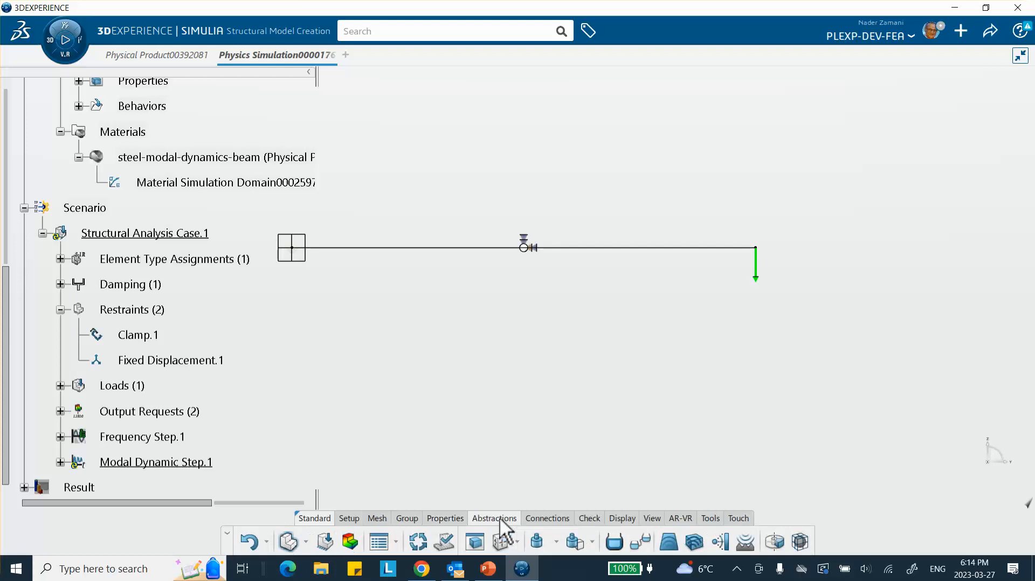
click(539, 518)
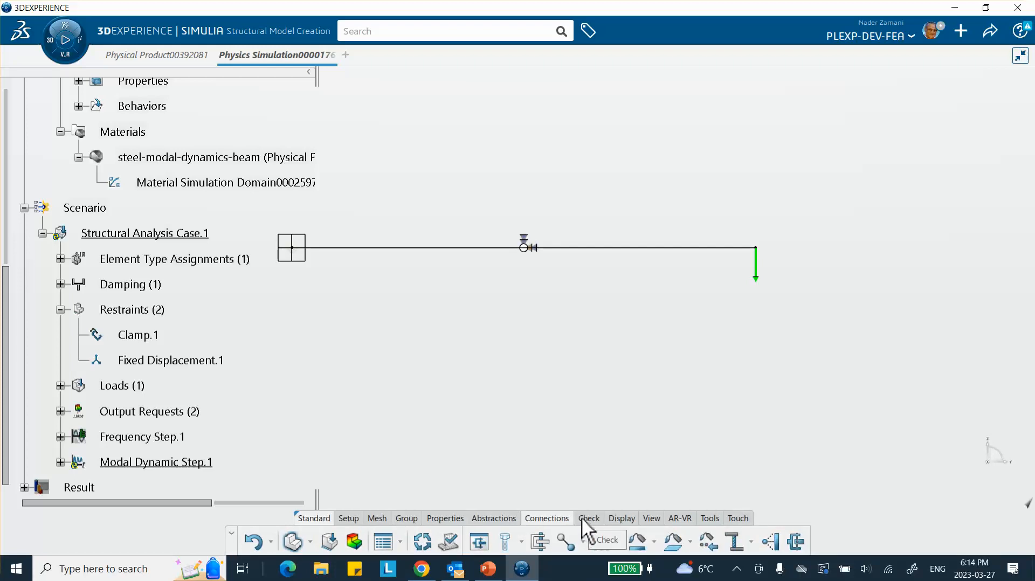
click(583, 518)
click(623, 519)
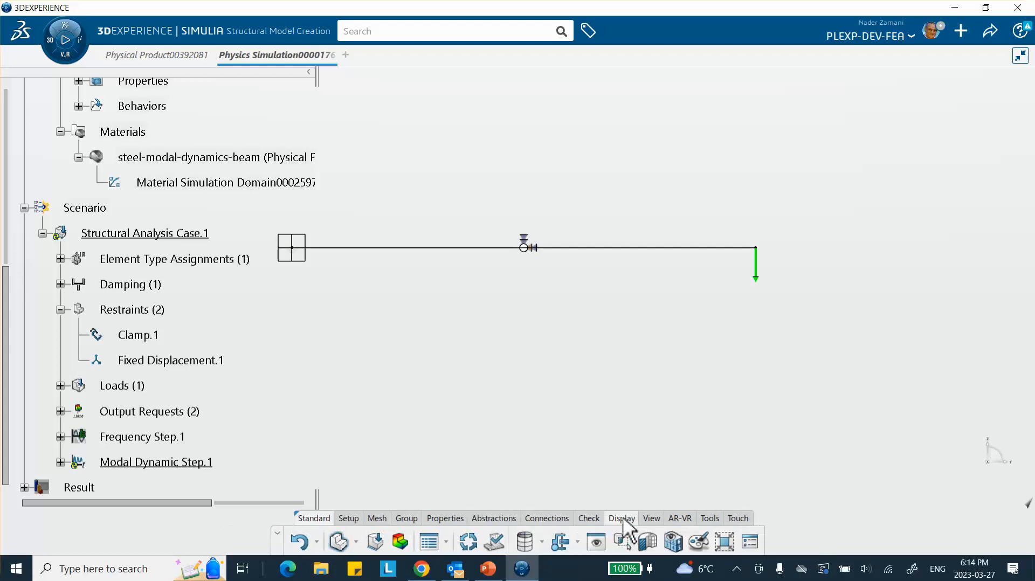
click(653, 519)
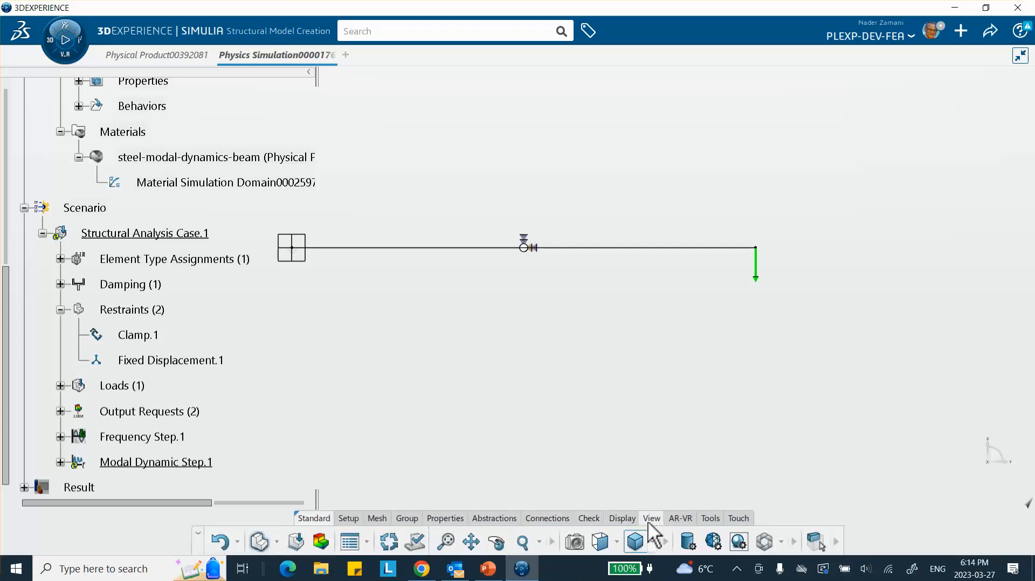
click(706, 518)
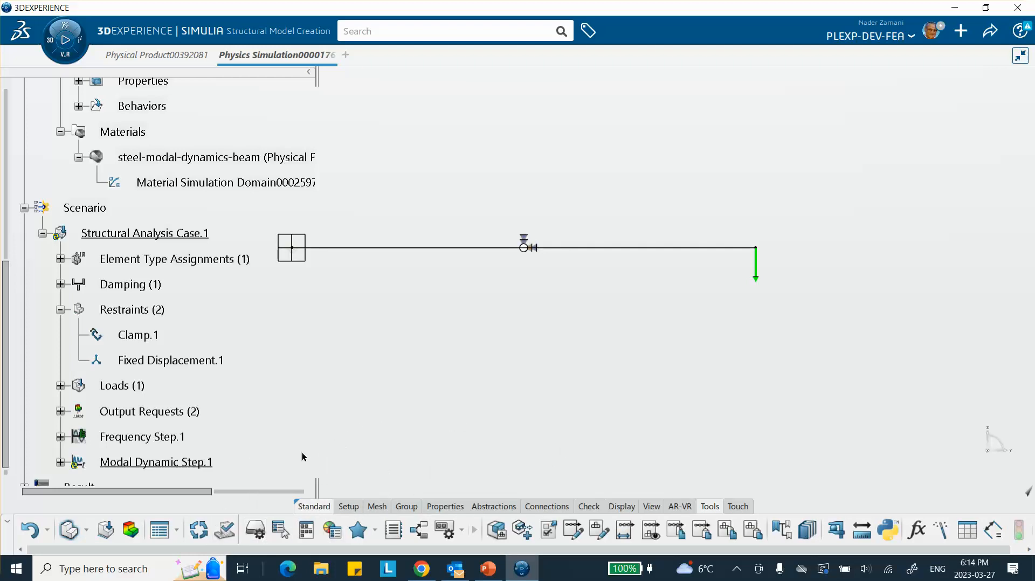
- Return to the mechanical scenario and look through its tool sets for the amplitude definition
click(105, 529)
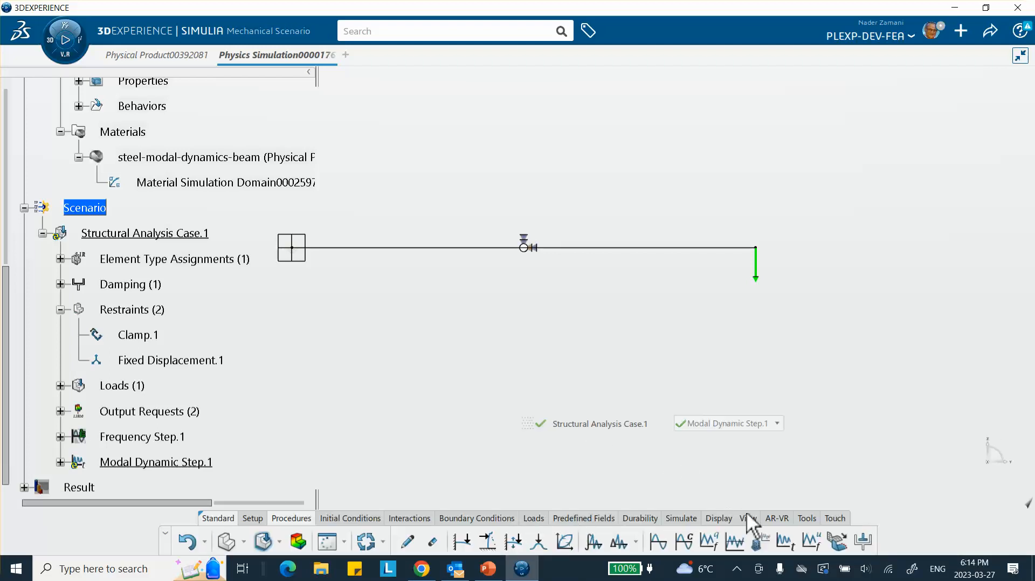
click(807, 518)
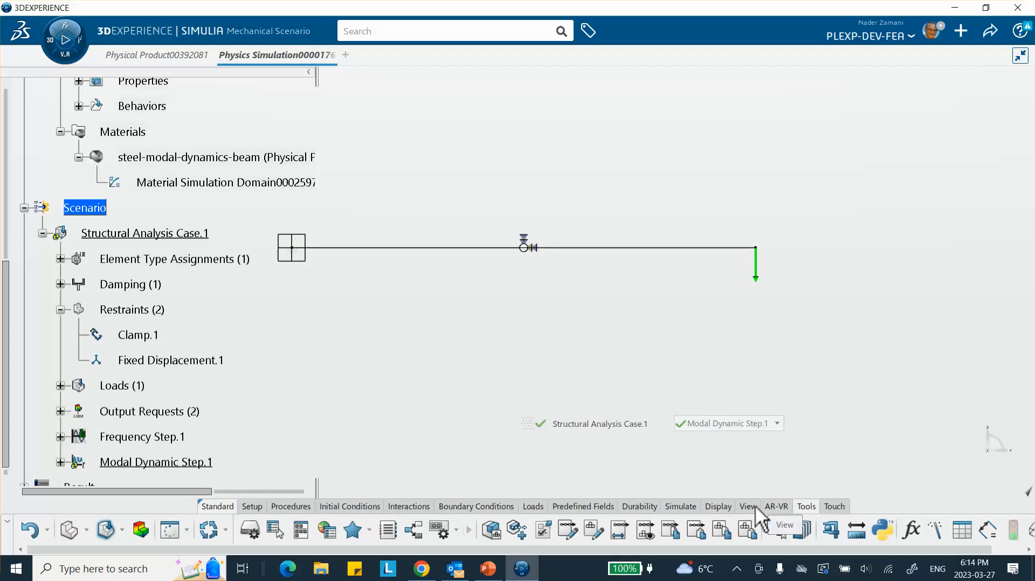
click(772, 507)
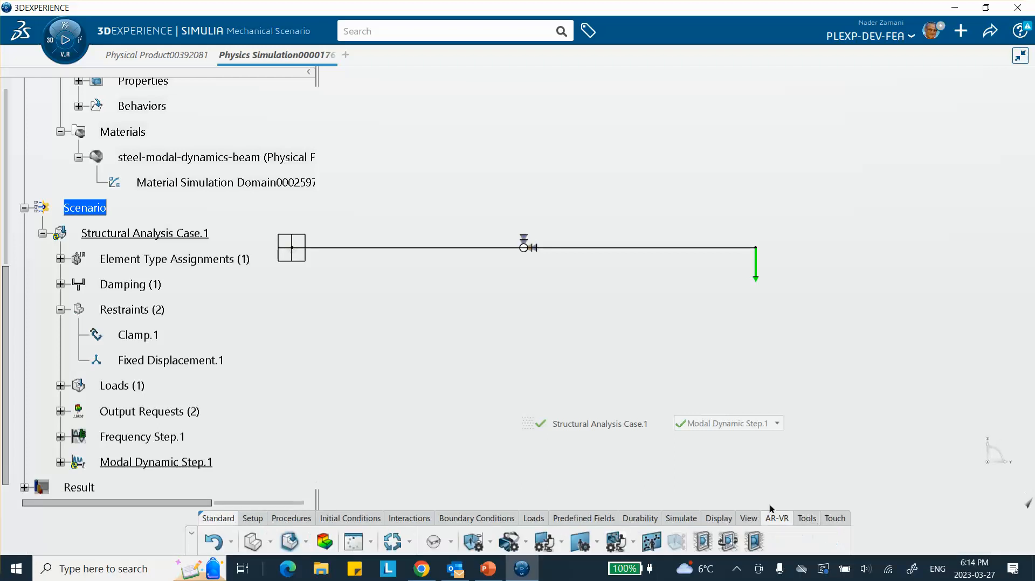
click(677, 518)
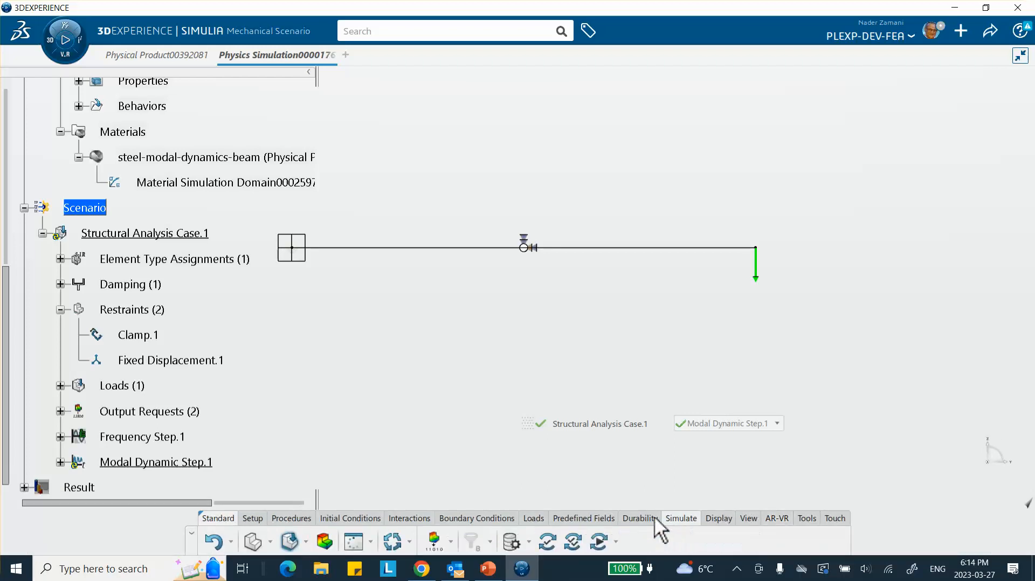
click(639, 517)
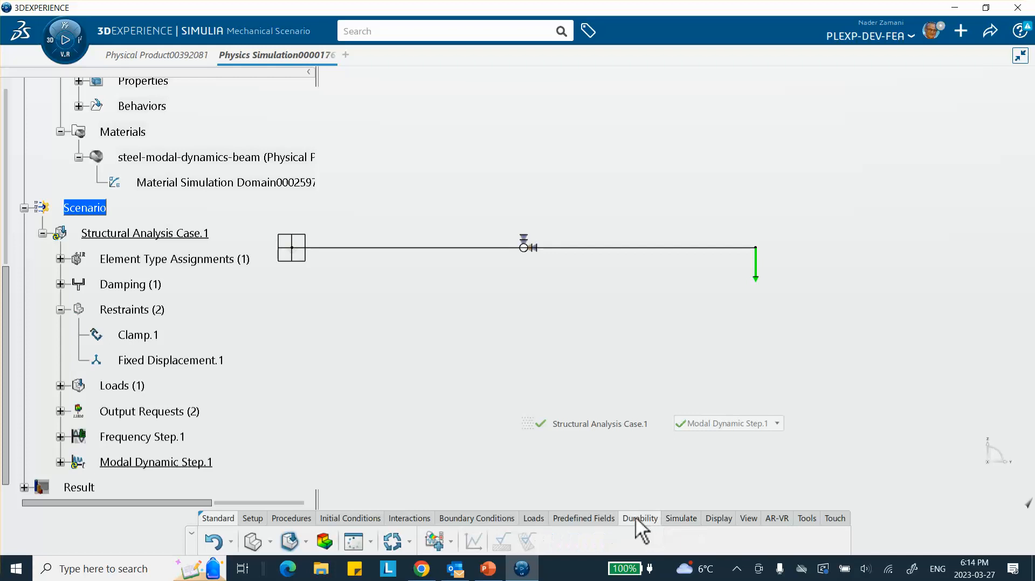
click(584, 518)
click(531, 519)
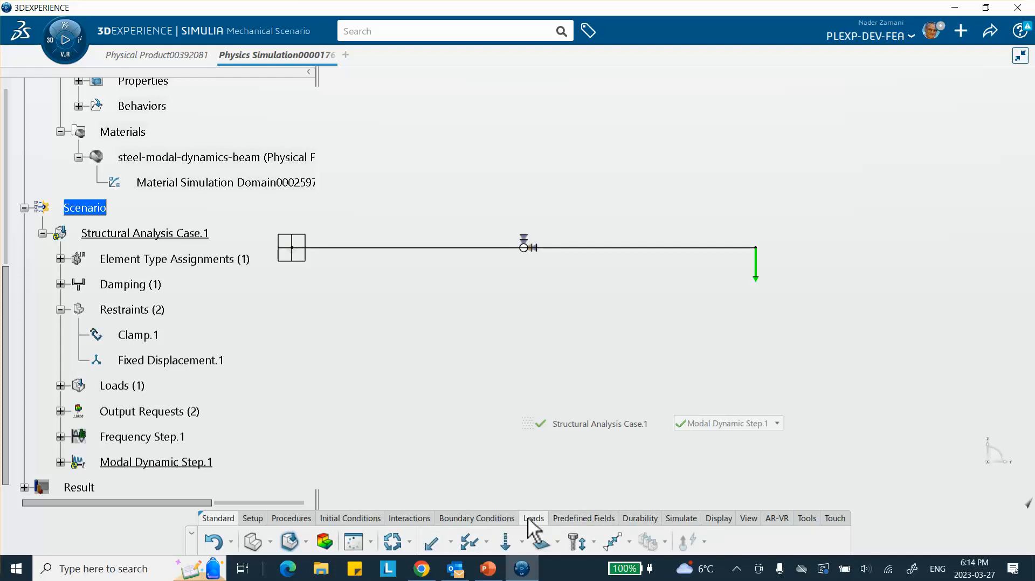
click(496, 517)
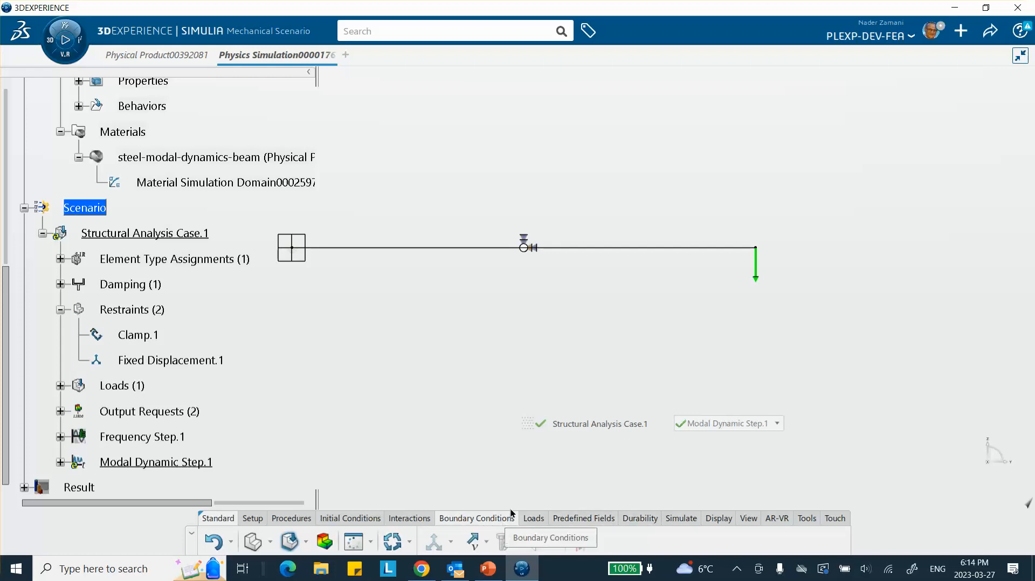
click(410, 519)
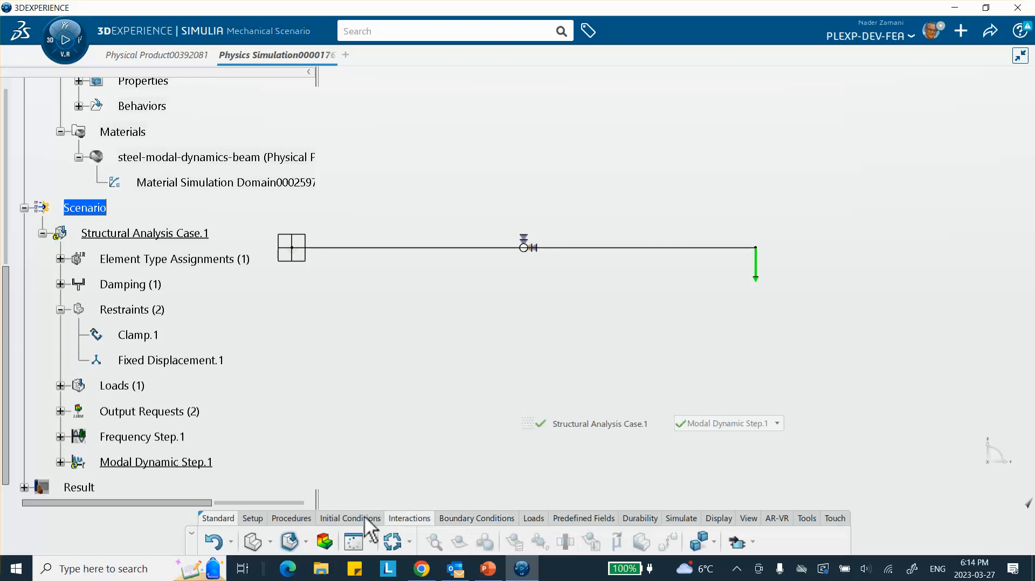
click(348, 519)
click(291, 518)
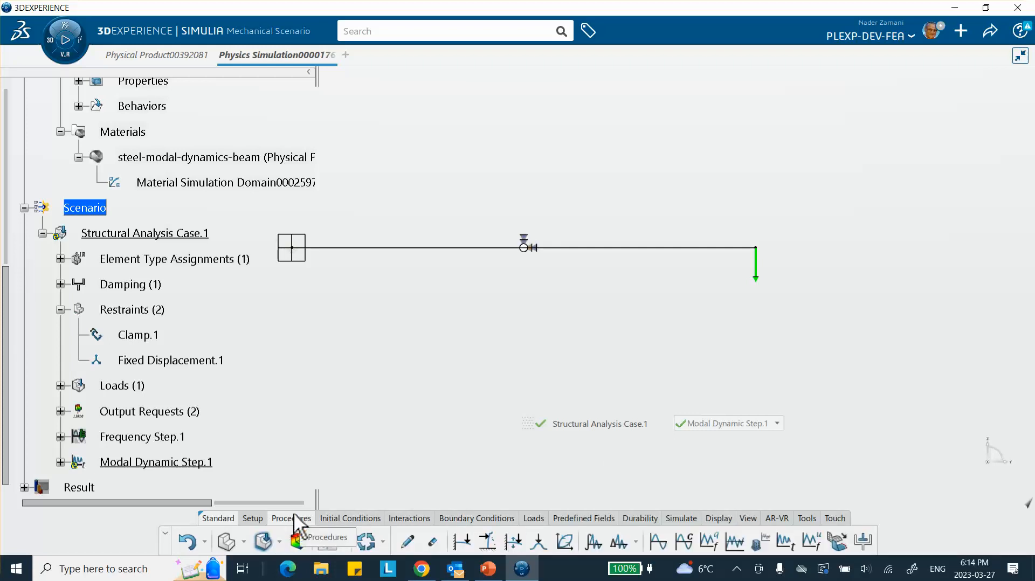
- Start a tabular amplitude for the structural analysis case and open its first time entry for editing
click(252, 516)
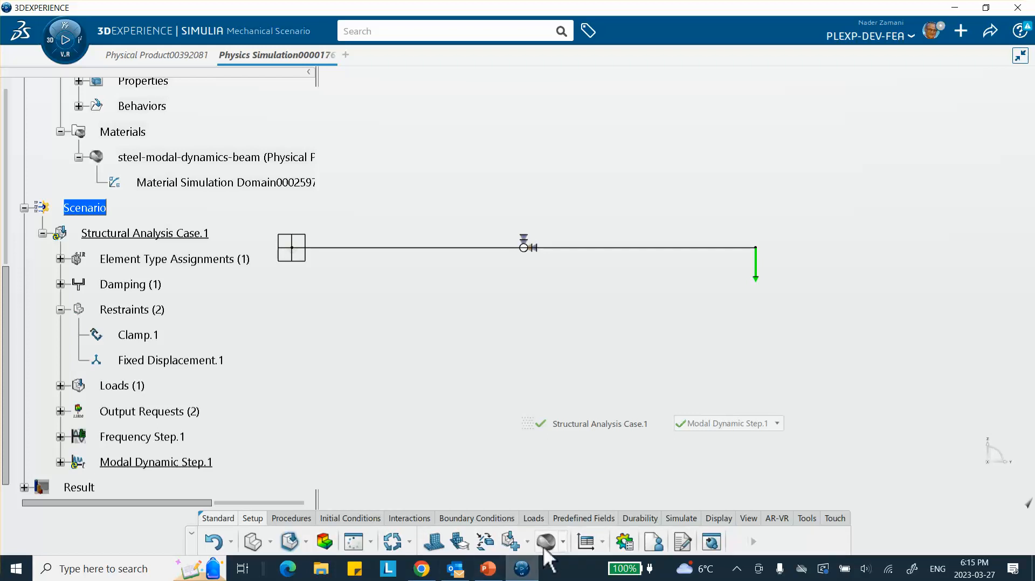
click(603, 542)
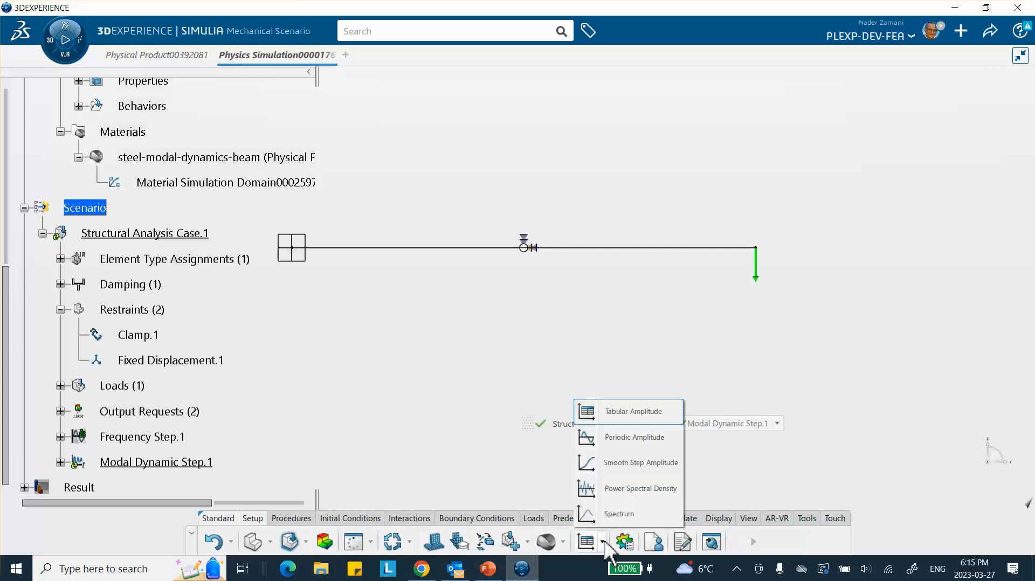
click(620, 420)
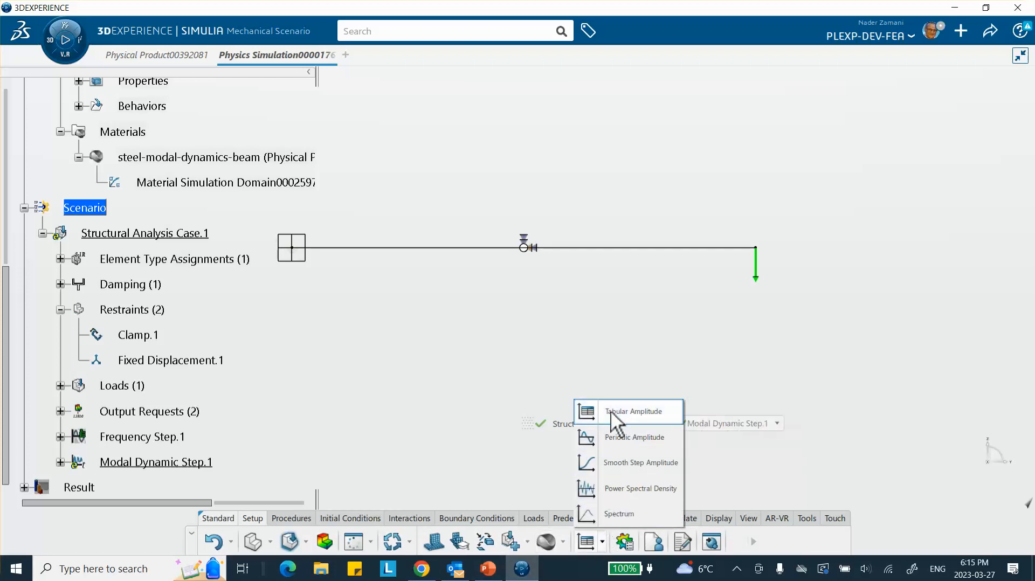
click(837, 286)
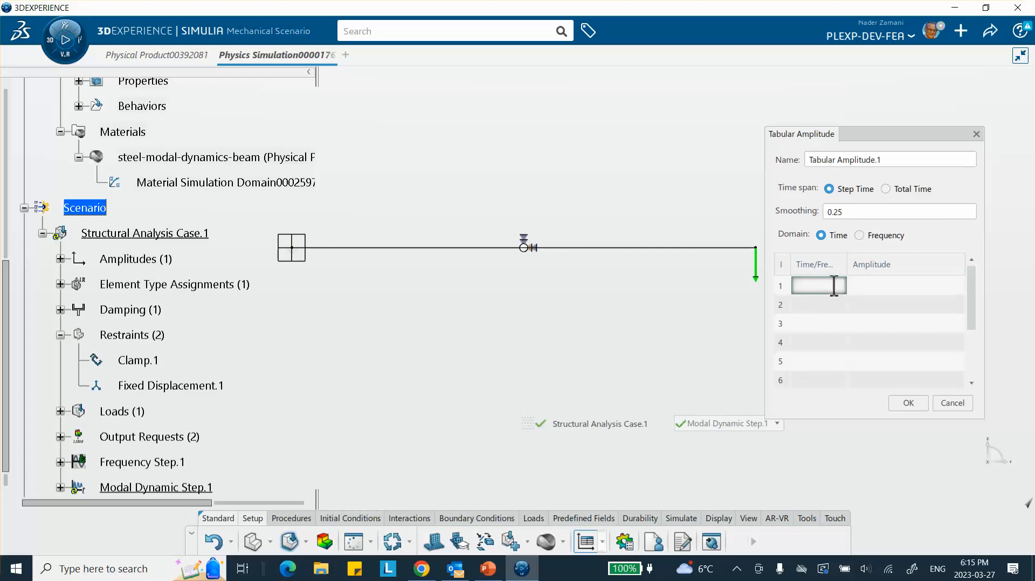
click(830, 284)
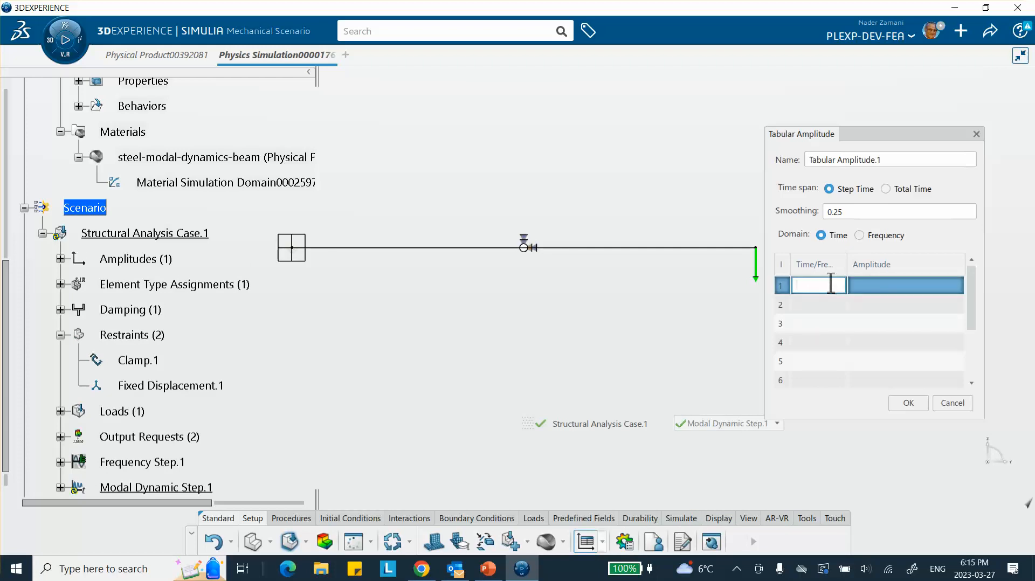
- Switch to the PowerPoint presentation, examine the amplitude curve of P on the first slide, and return to 3DEXPERIENCE
click(488, 568)
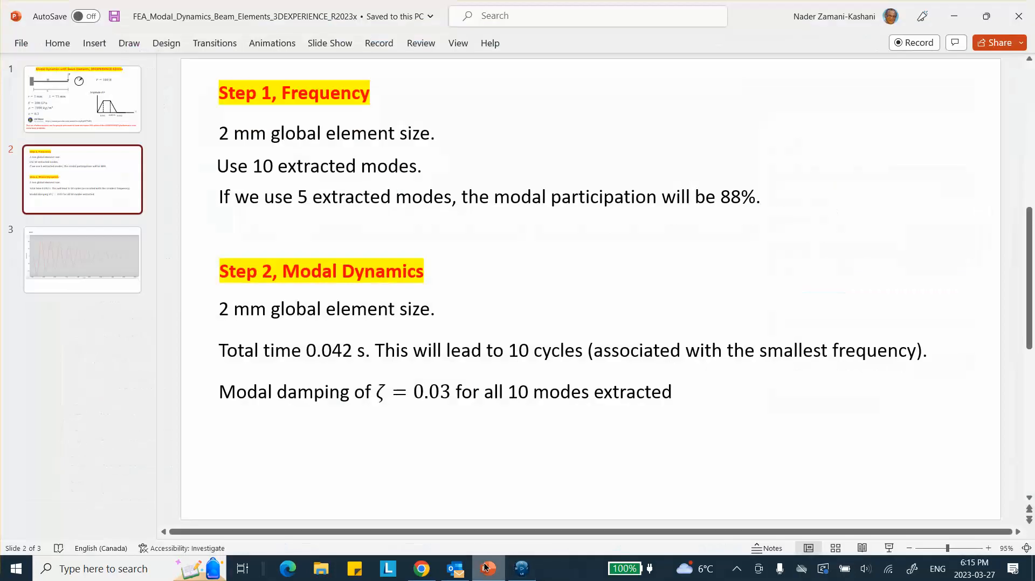
click(82, 100)
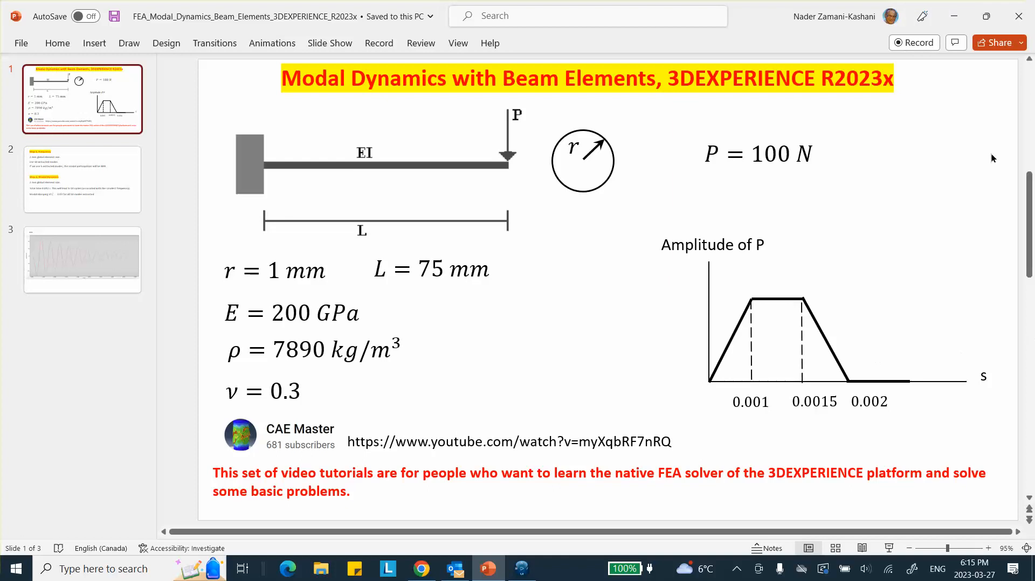
click(954, 17)
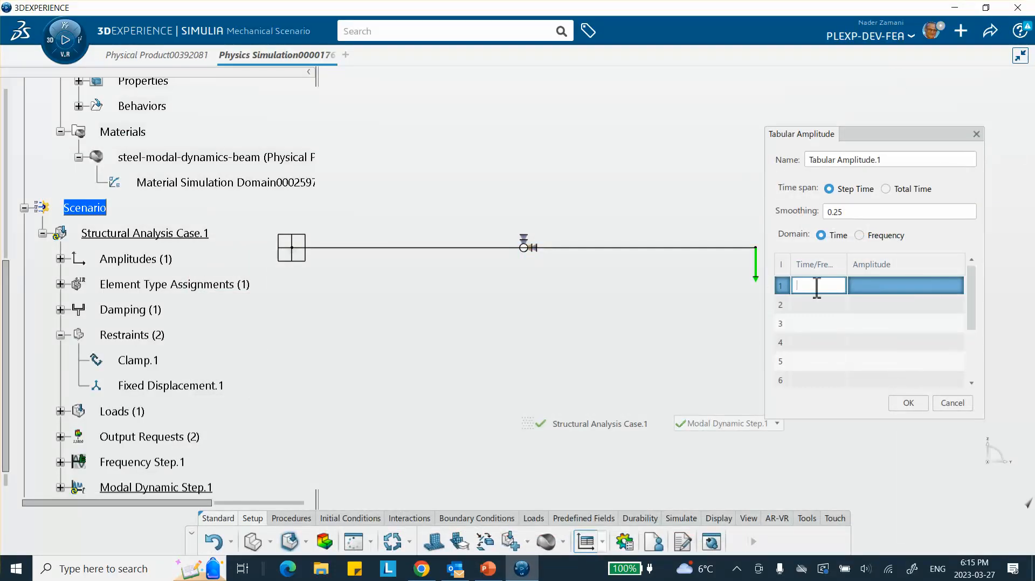
- Enter the first two amplitude points: amplitude 0 at time 0 and amplitude 1 at 0.001 s
text(0)
click(905, 290)
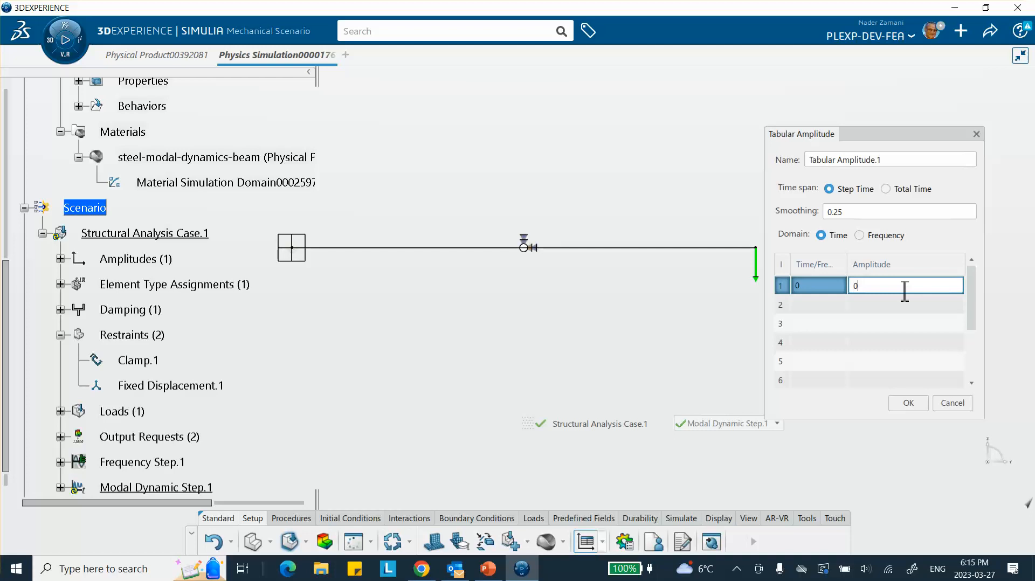
click(813, 309)
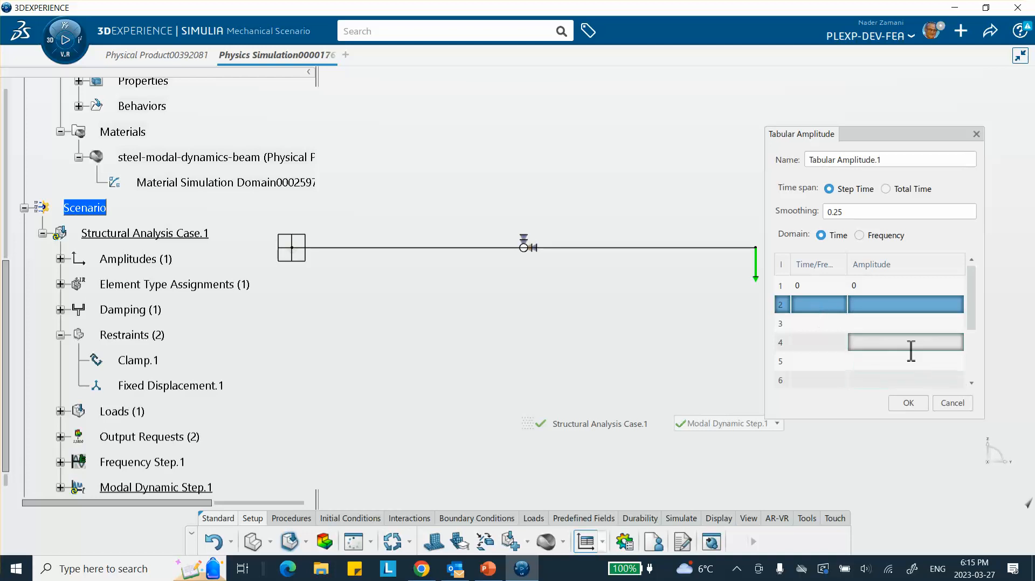
click(824, 305)
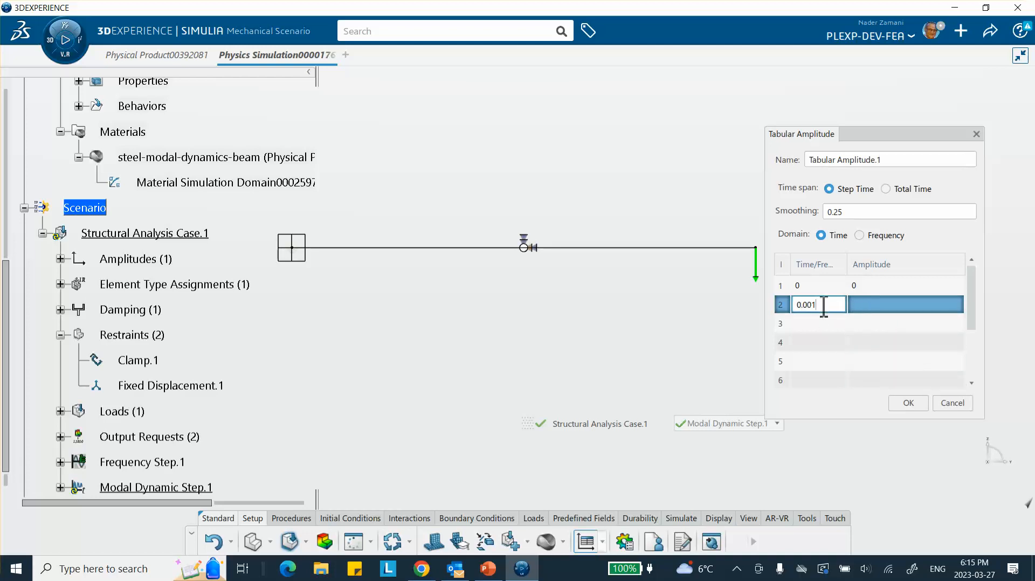
click(862, 305)
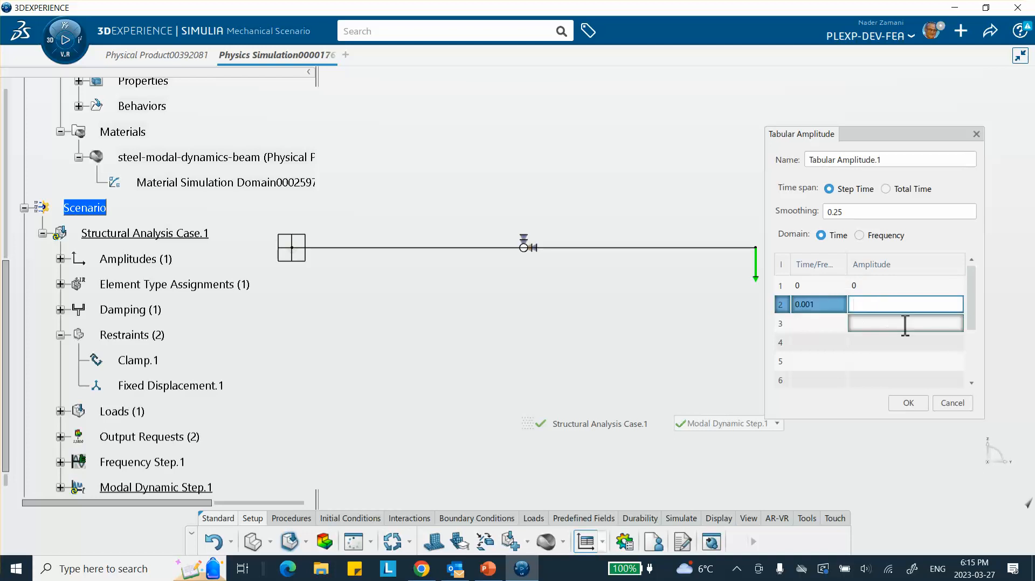
text(1)
- Enter the next two amplitude points: amplitude 1 at 0.0015 s and amplitude 0 at 0.002 s
click(807, 325)
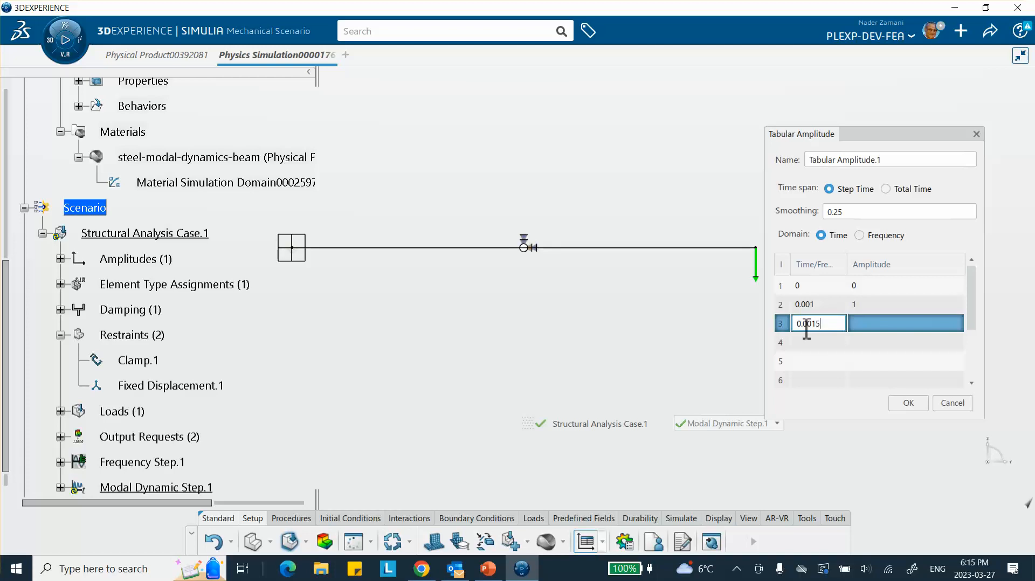
click(879, 329)
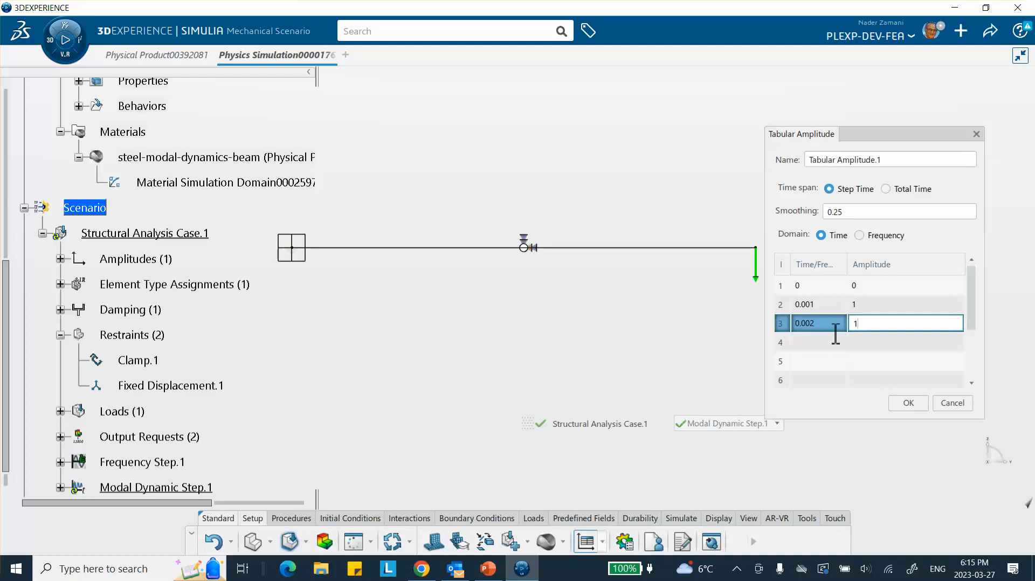
click(812, 339)
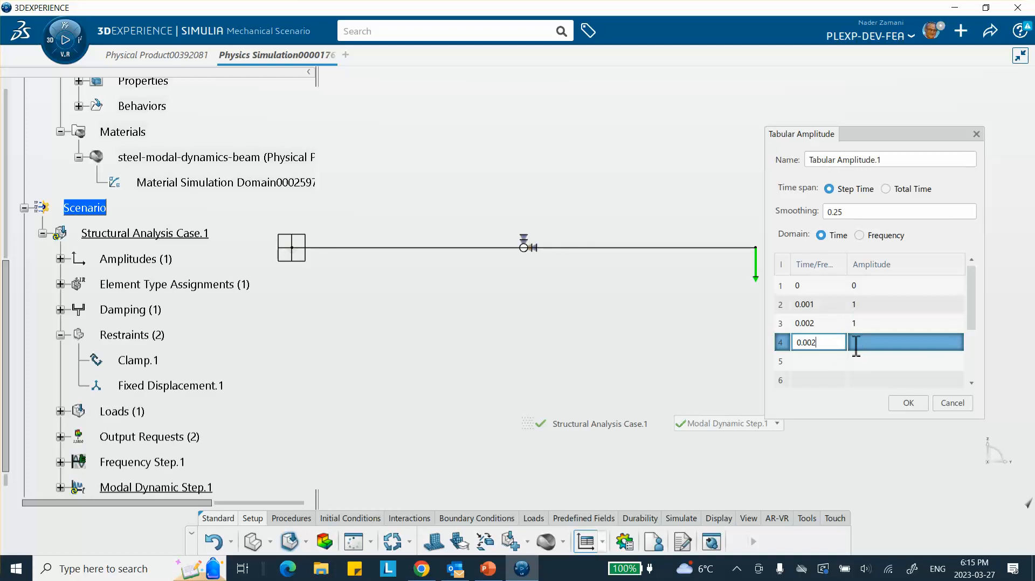
click(855, 350)
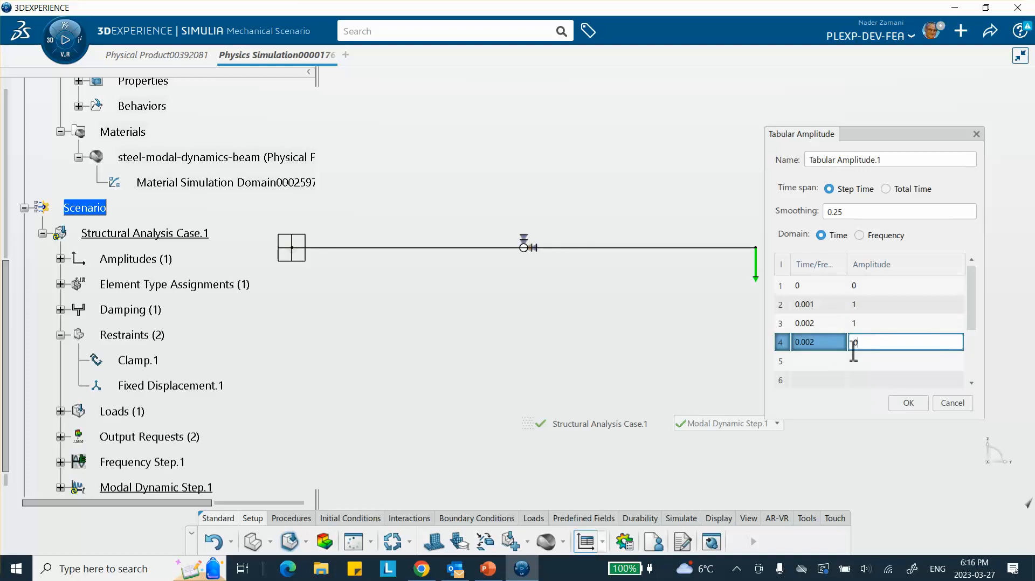
text(0)
- Enter the fifth amplitude point: amplitude 0 at time 0.042 s
click(809, 366)
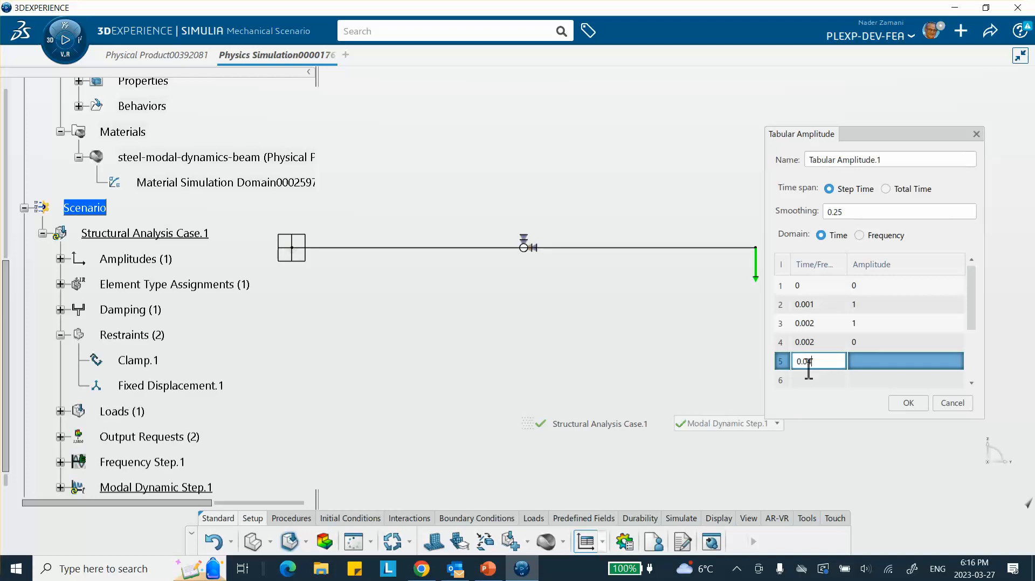
text(0.042)
click(871, 361)
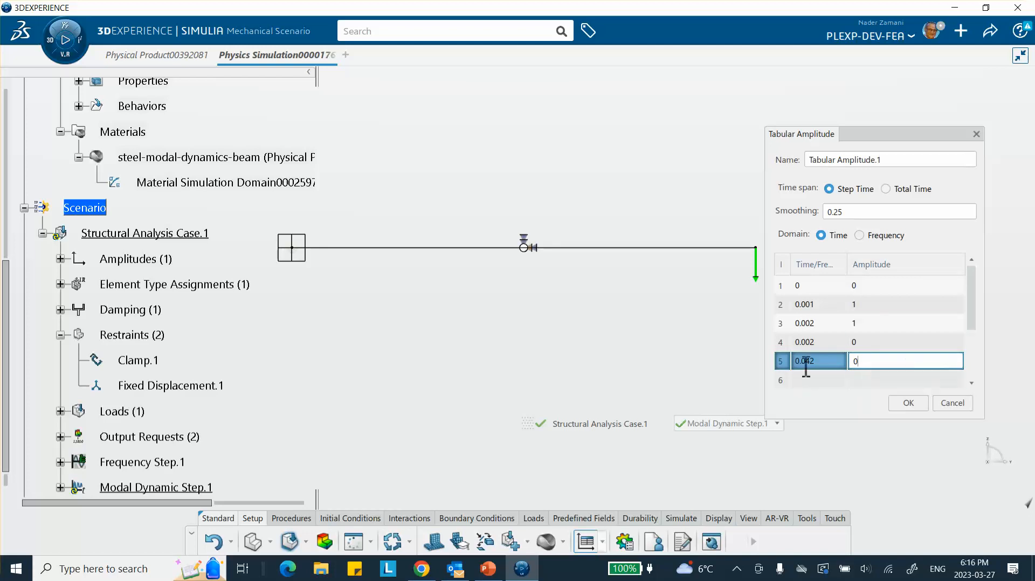
- Preview the tabular amplitude as an XY plot, close the preview, and accept the amplitude definition
right_click(819, 354)
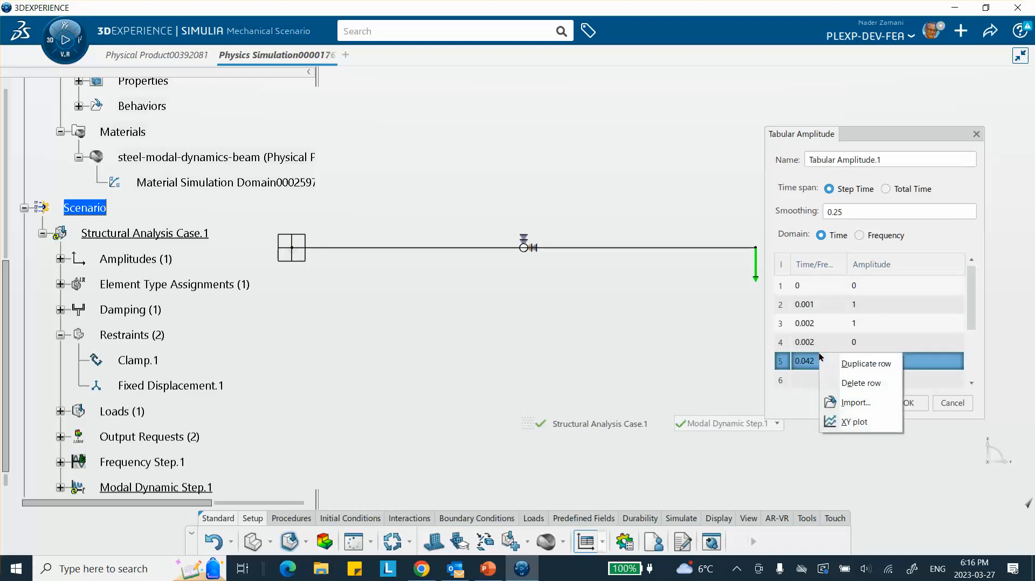
click(854, 422)
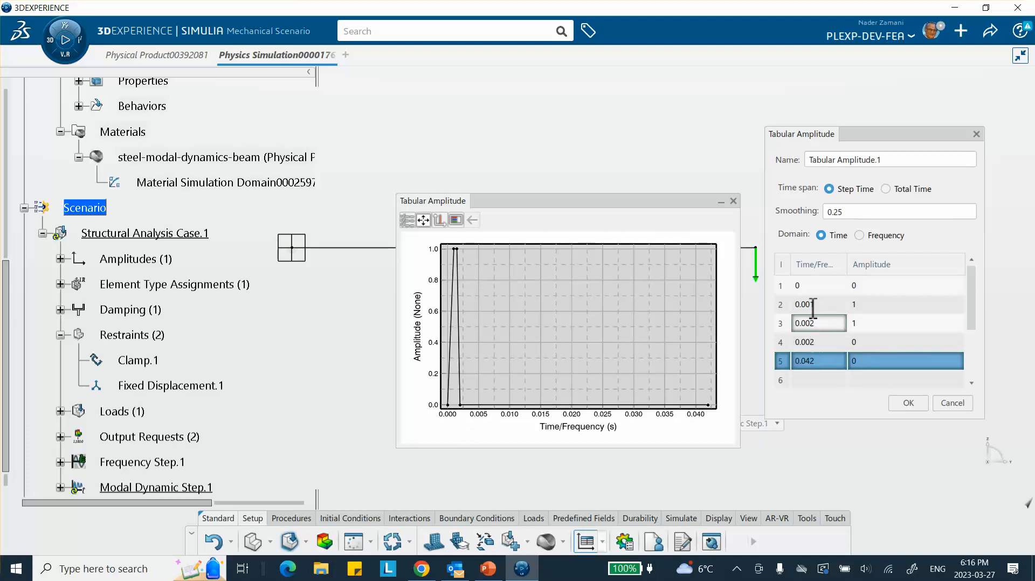
click(733, 201)
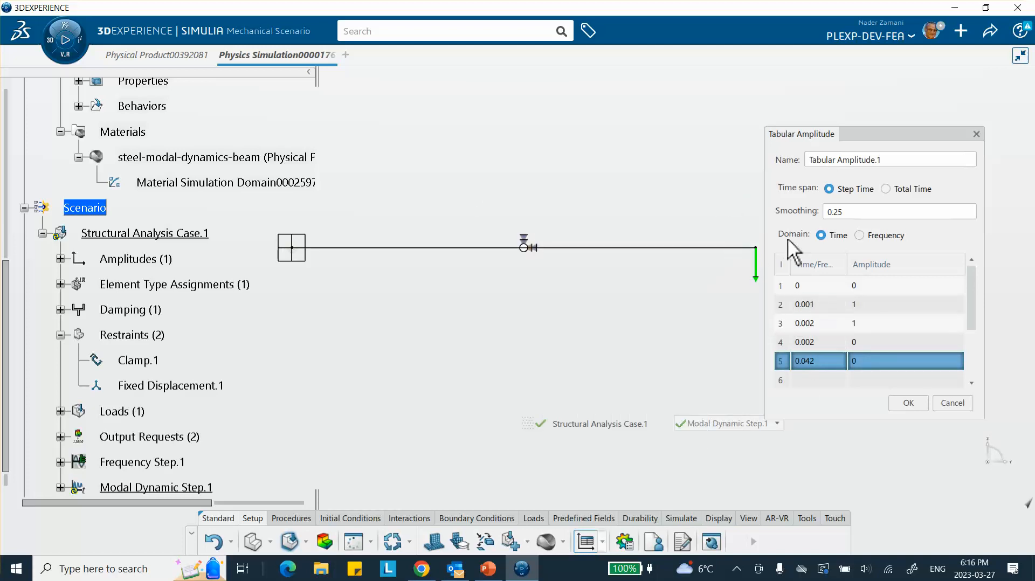
double_click(851, 212)
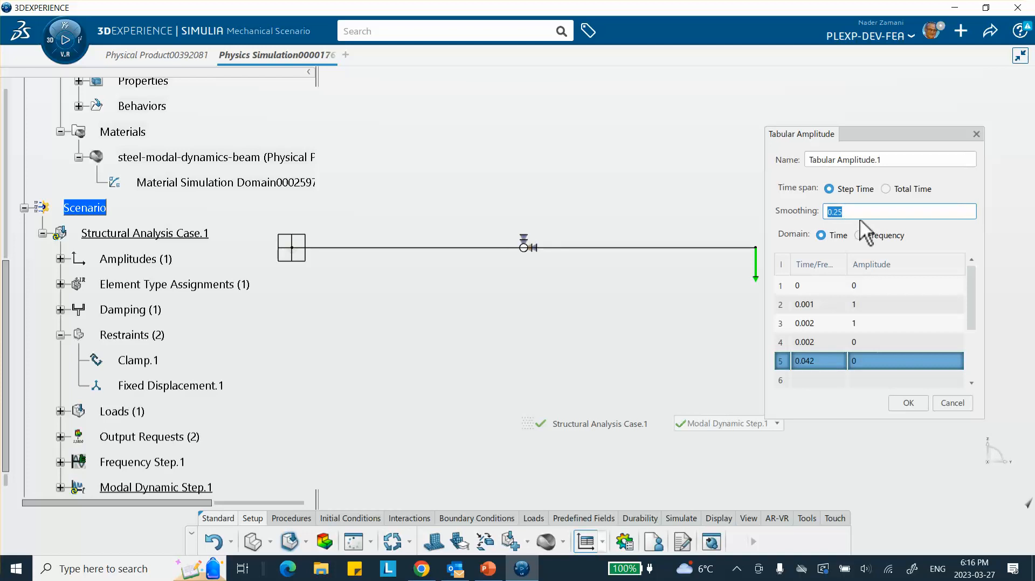
click(910, 402)
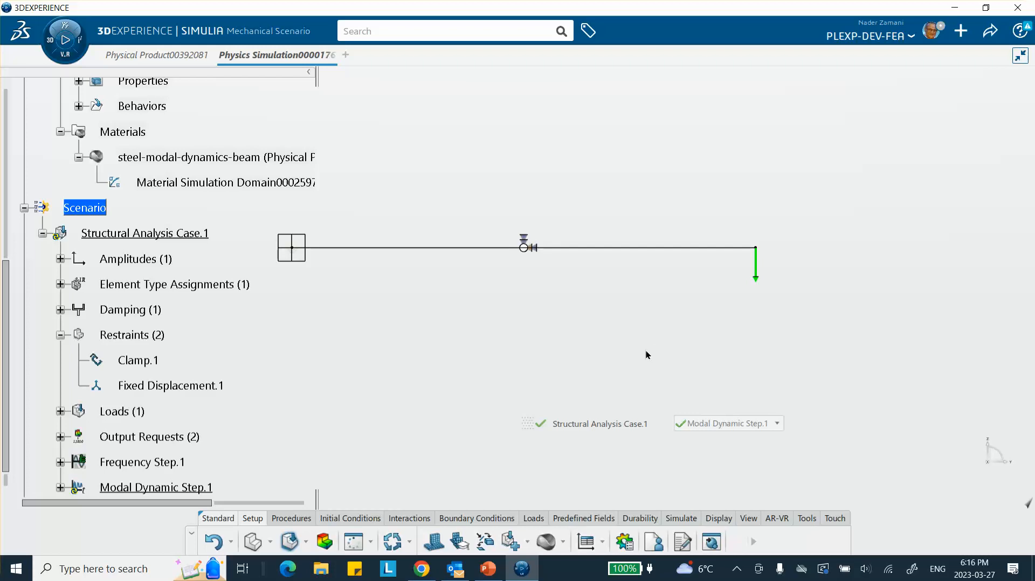
- Assign Tabular Amplitude.1 as the amplitude of the transverse force at the beam tip
double_click(757, 268)
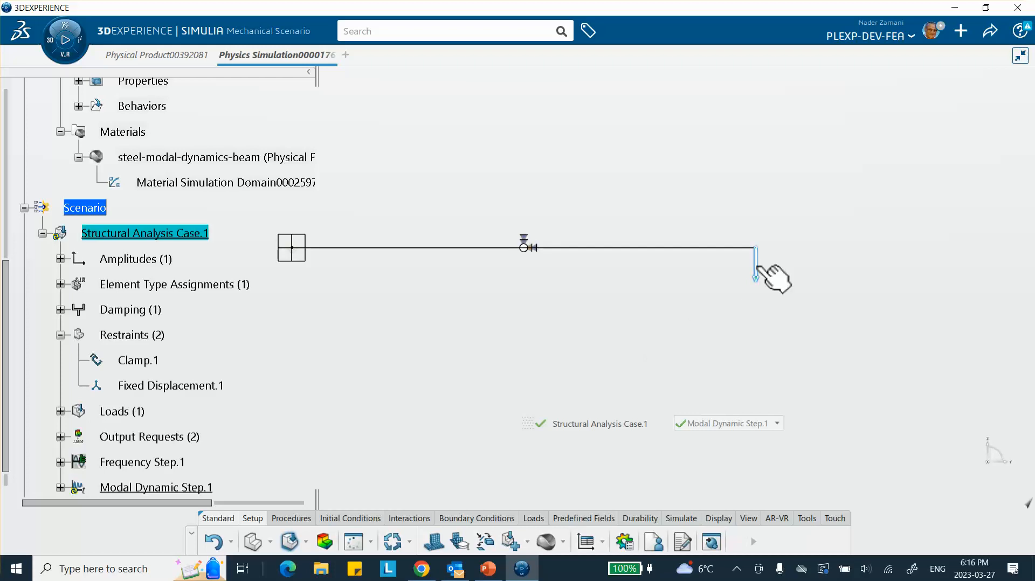
click(906, 312)
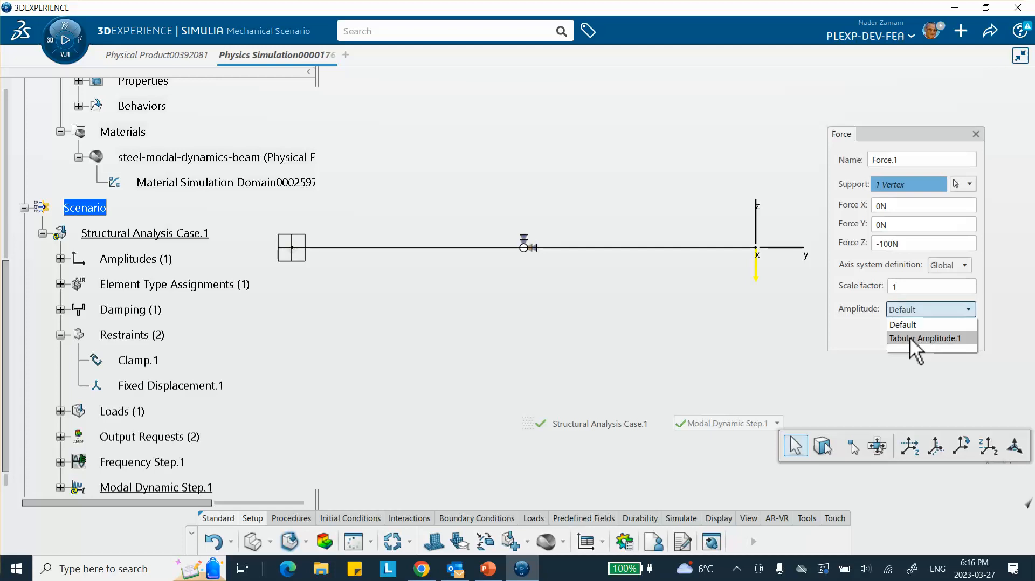
click(917, 338)
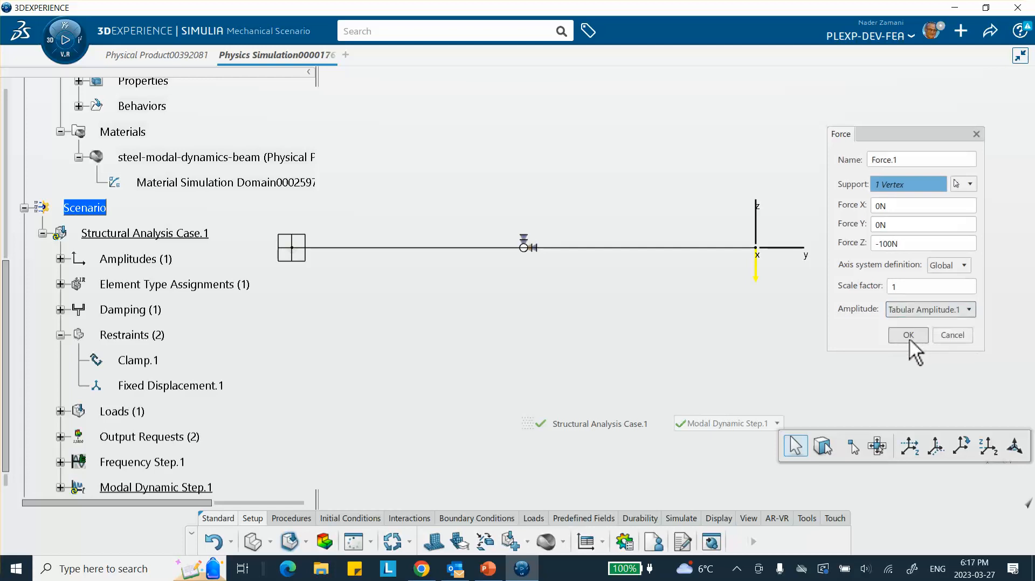
click(911, 335)
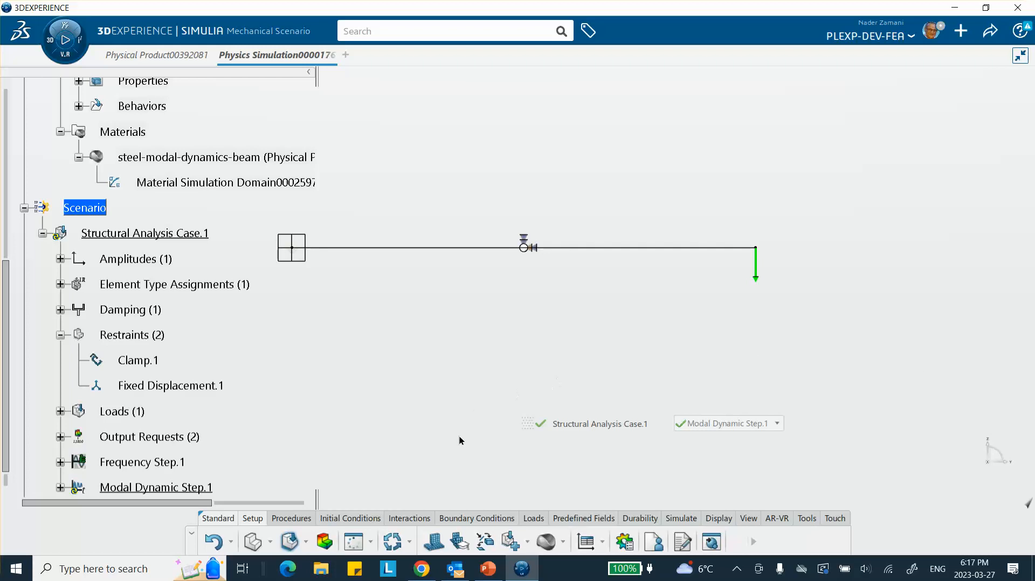
- Create a history output request for UT, Translations at the loaded tip vertex of the beam
click(681, 518)
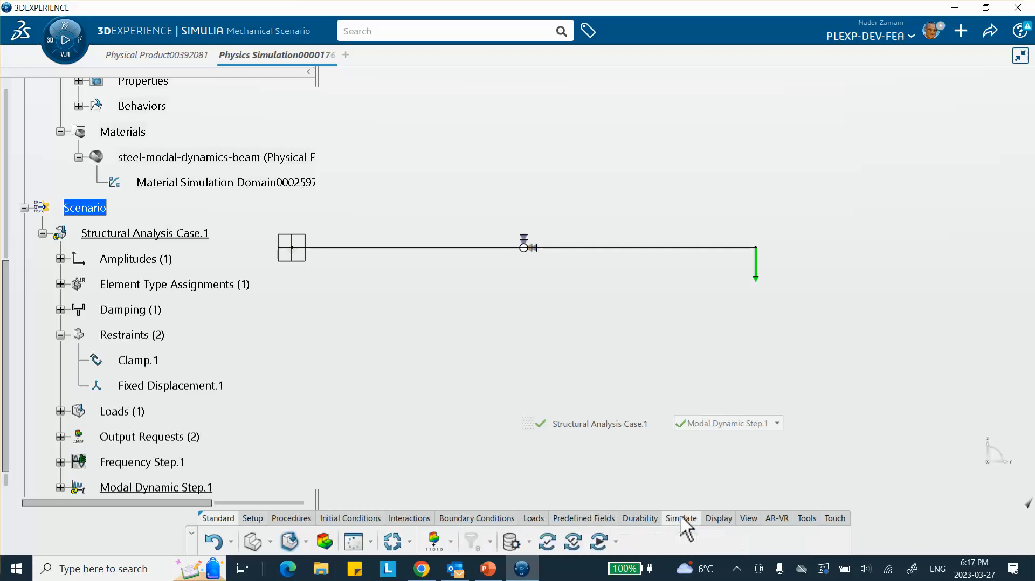
click(434, 547)
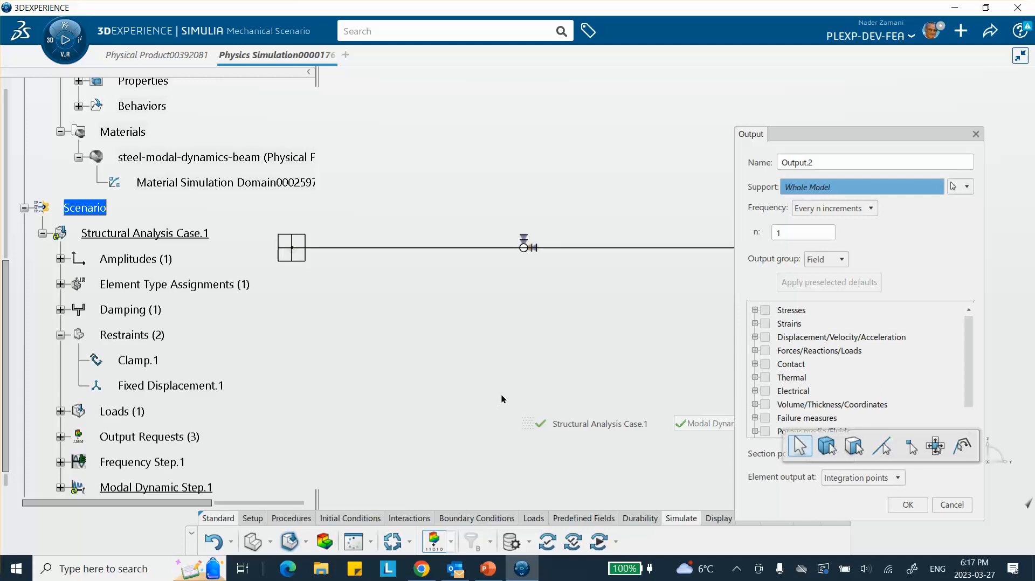
middle_drag(587, 309, 515, 318)
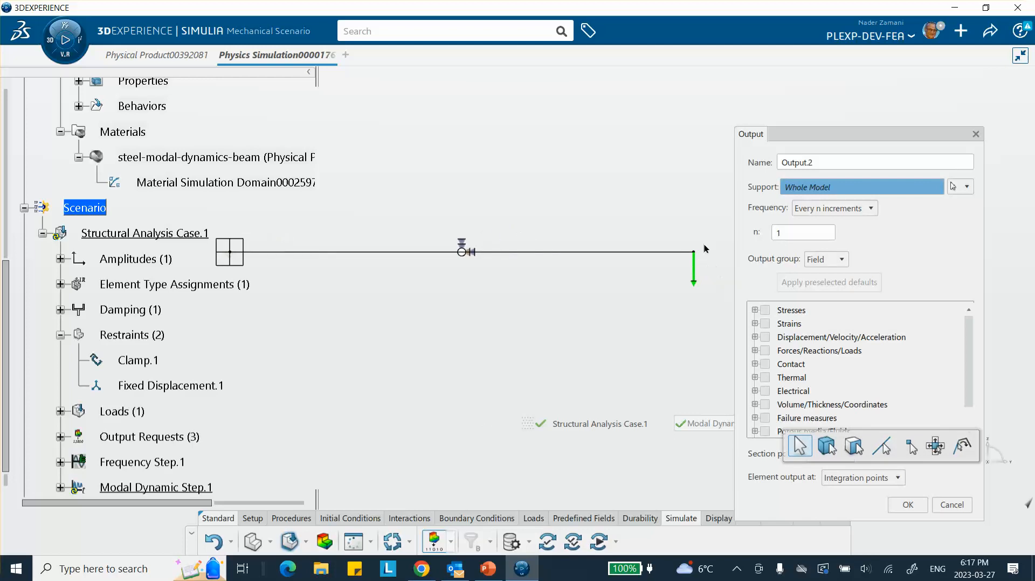
click(844, 260)
click(825, 288)
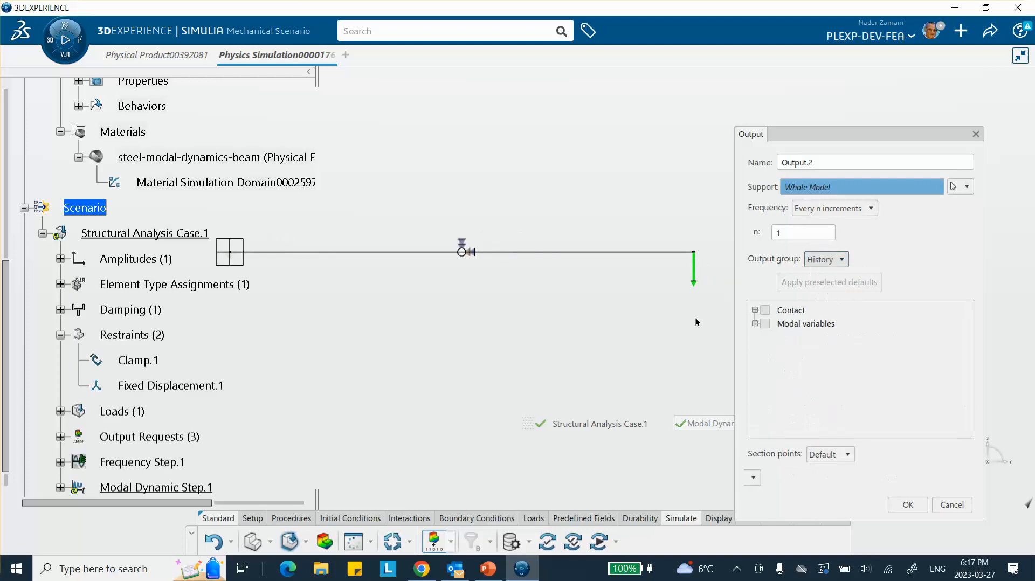
click(694, 251)
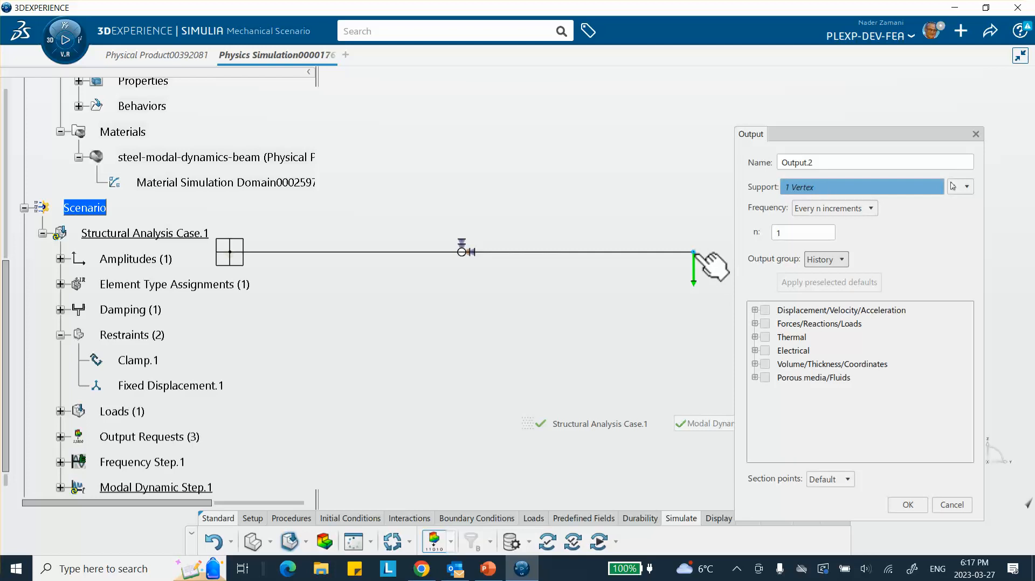
click(755, 311)
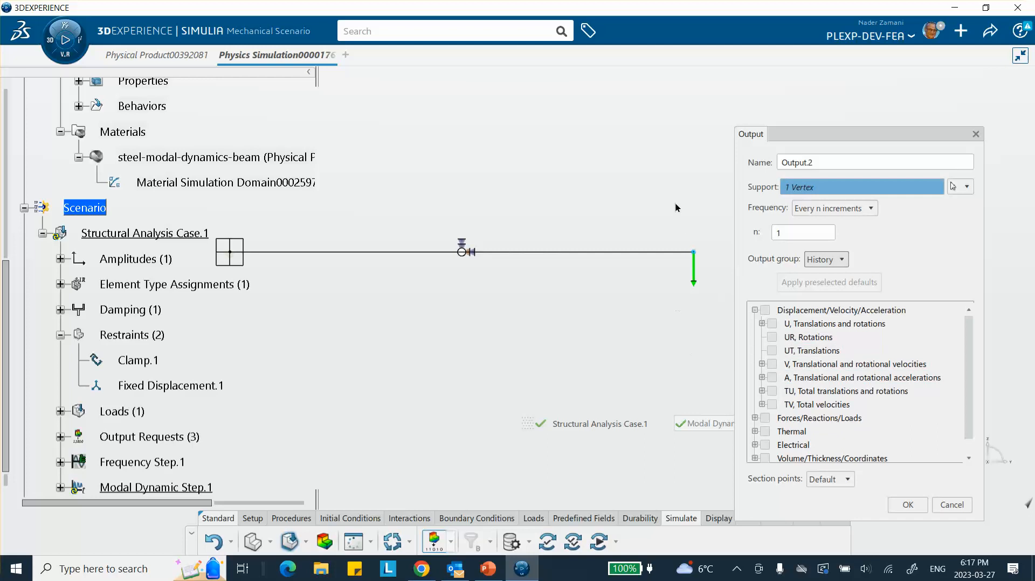
click(772, 351)
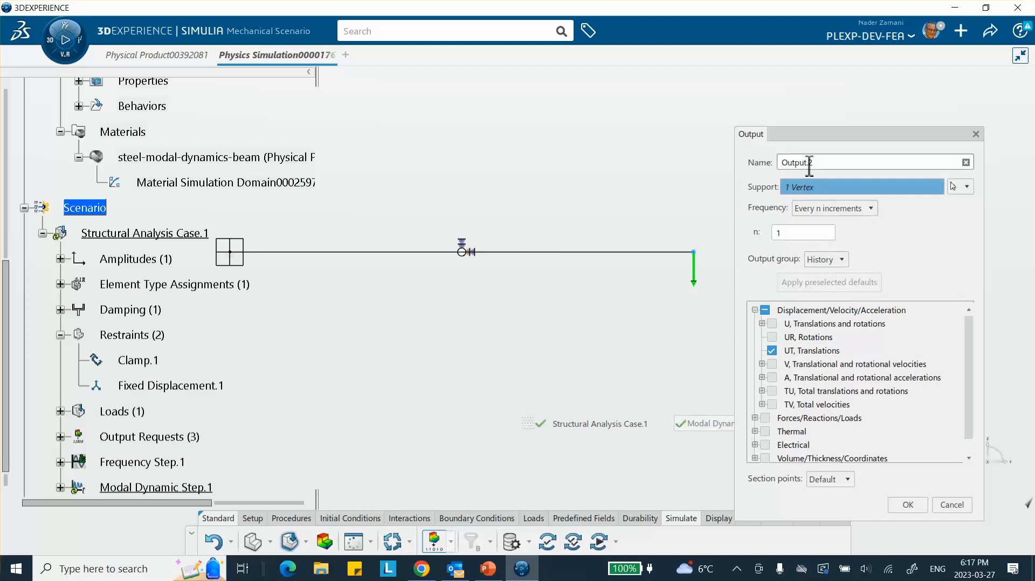
click(916, 505)
- Run the model and scenario checks, and run the simulation checks with the Local interactive location and 4 cores
middle_drag(541, 342, 614, 286)
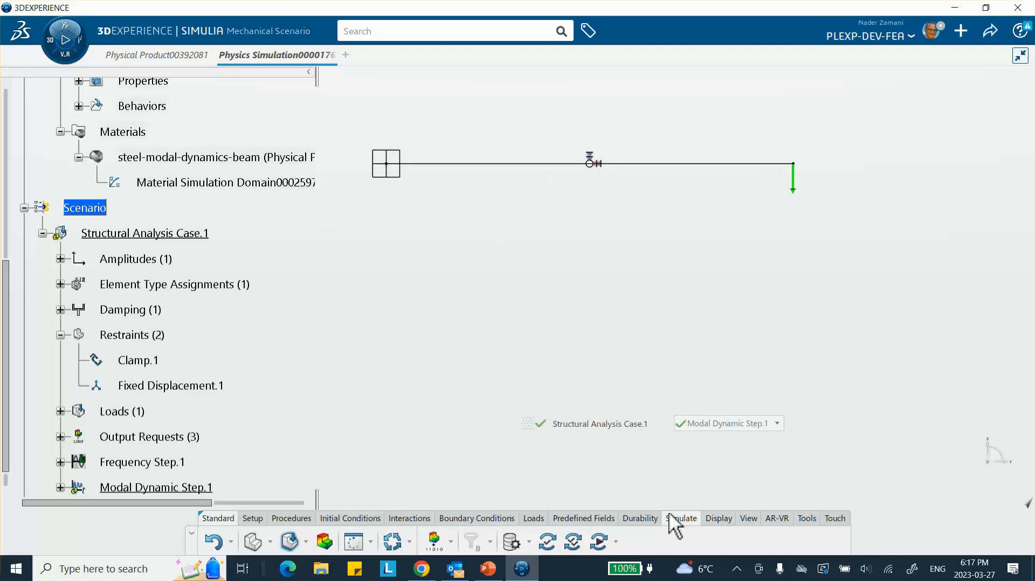
click(547, 543)
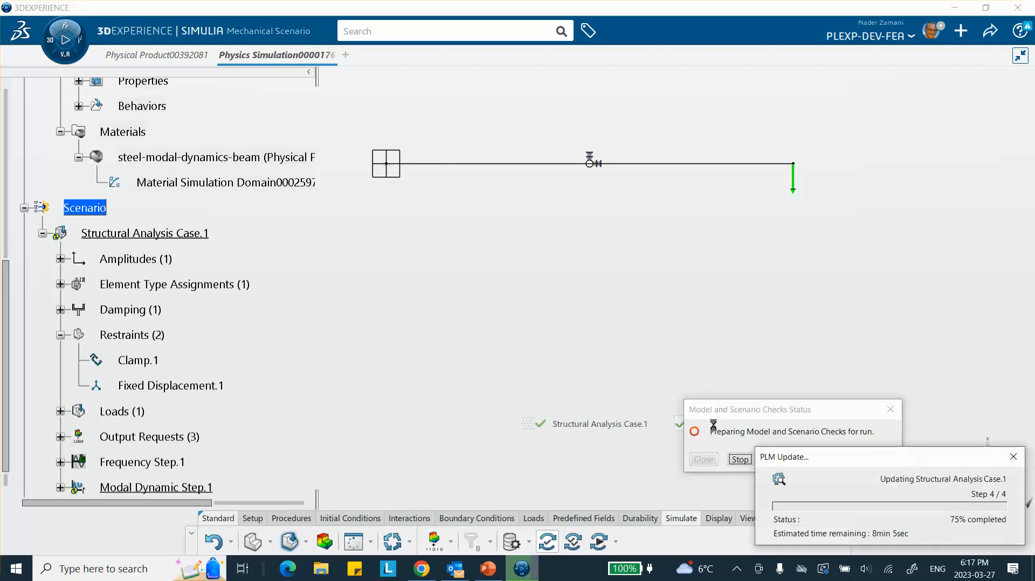
click(702, 459)
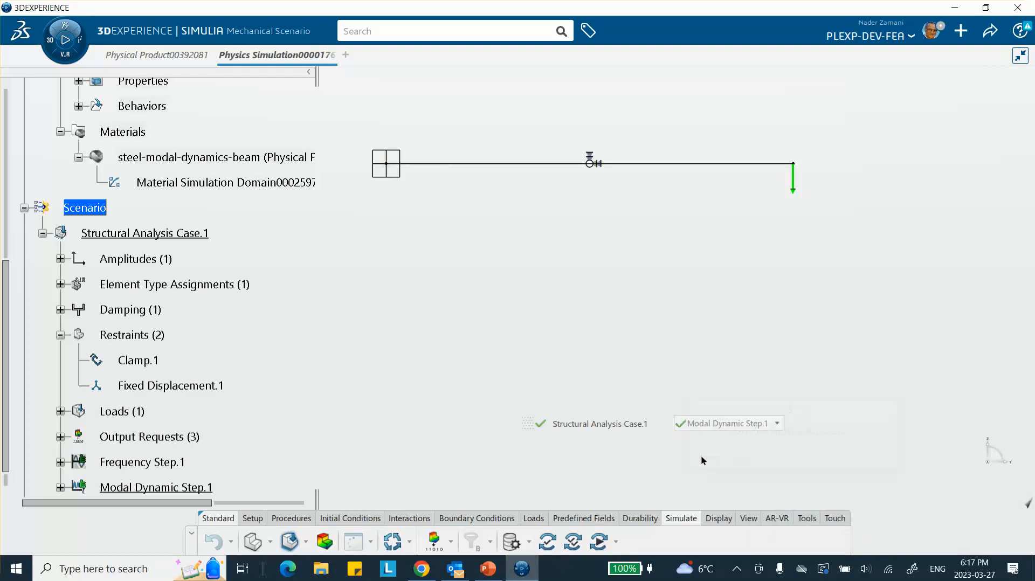
click(574, 537)
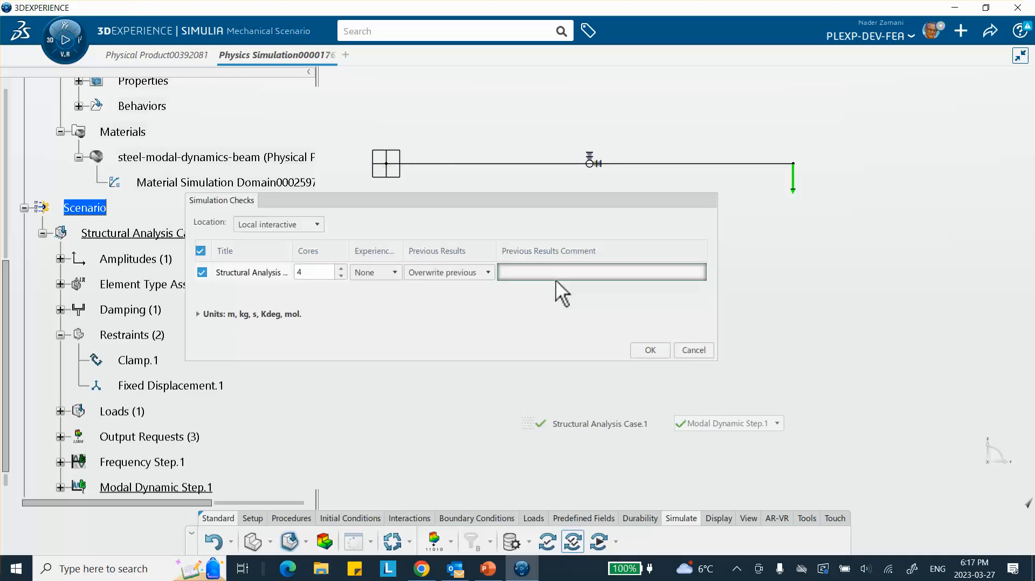
click(649, 350)
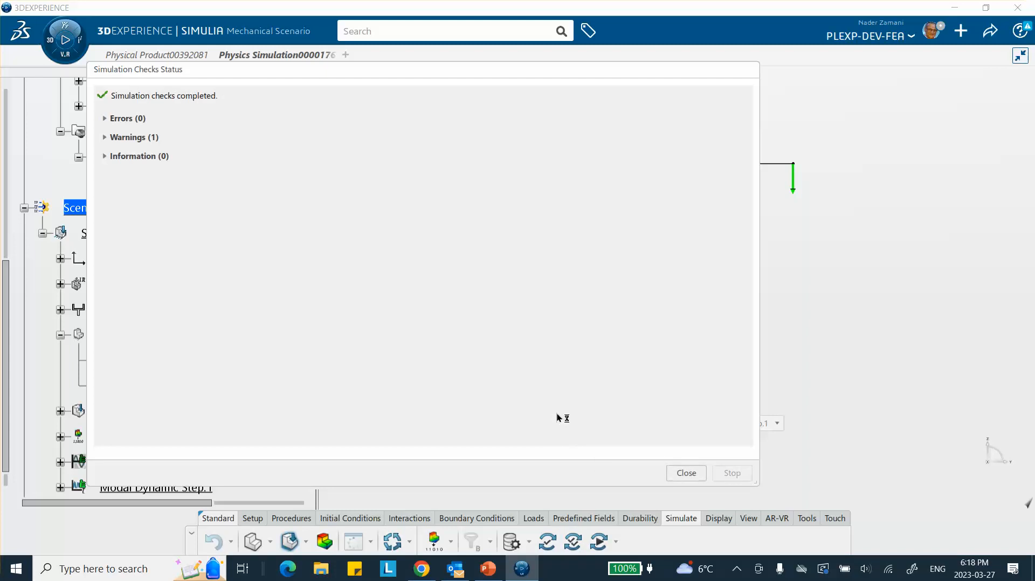
click(687, 473)
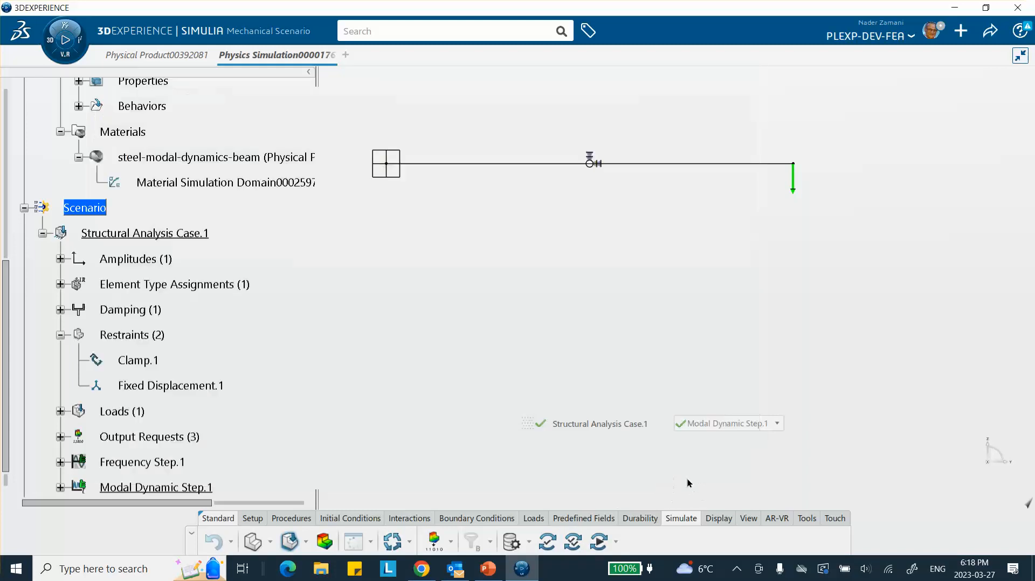
- Run the simulation of Structural Analysis Case.1 with Local interactive and 4 cores, and close its status report
click(598, 542)
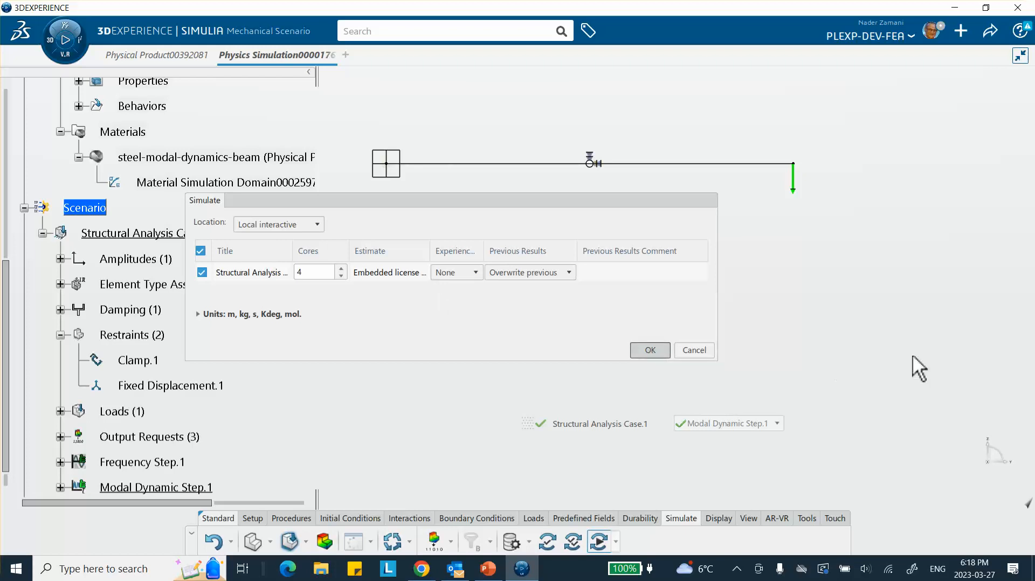
key(Return)
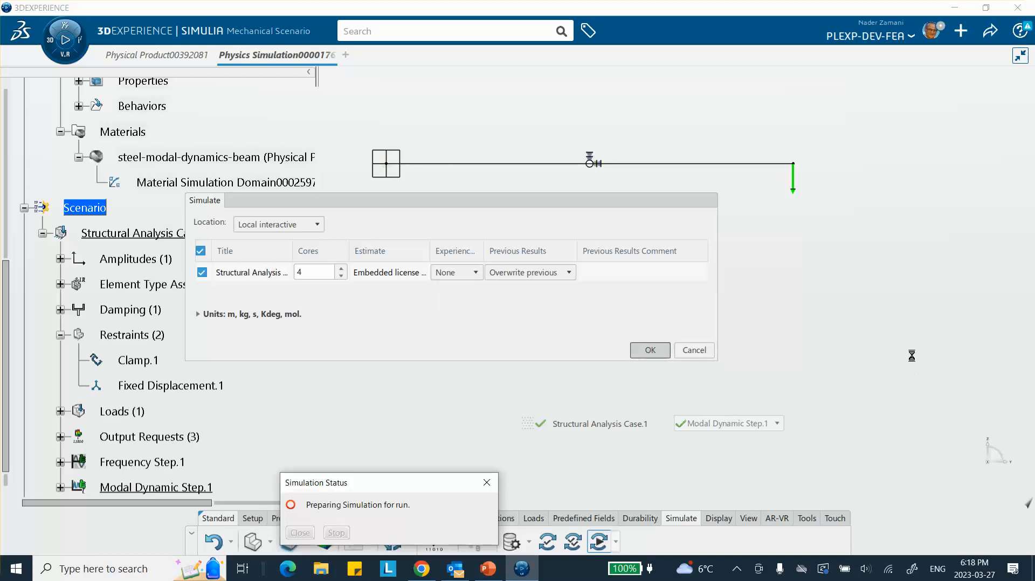
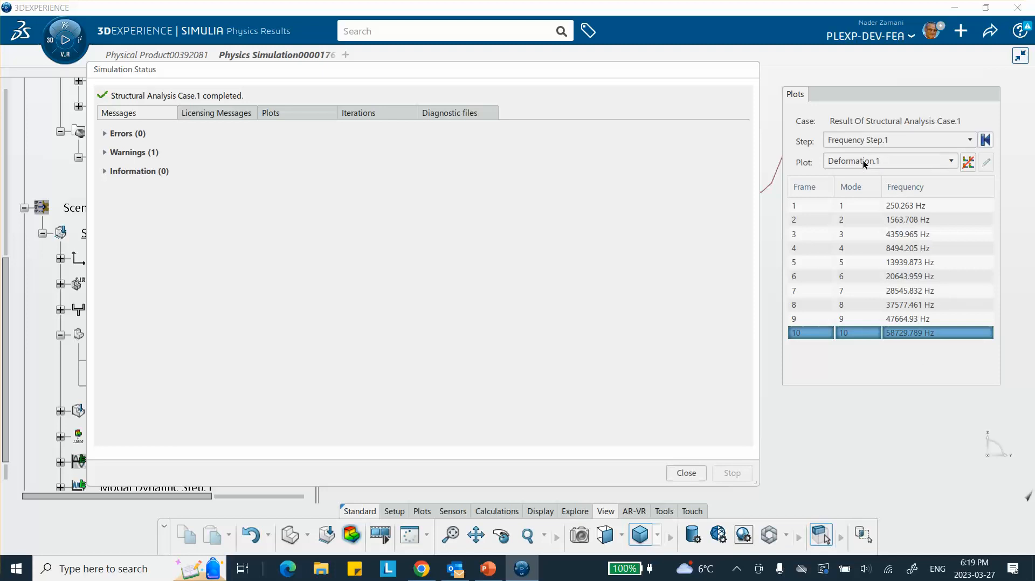
click(694, 475)
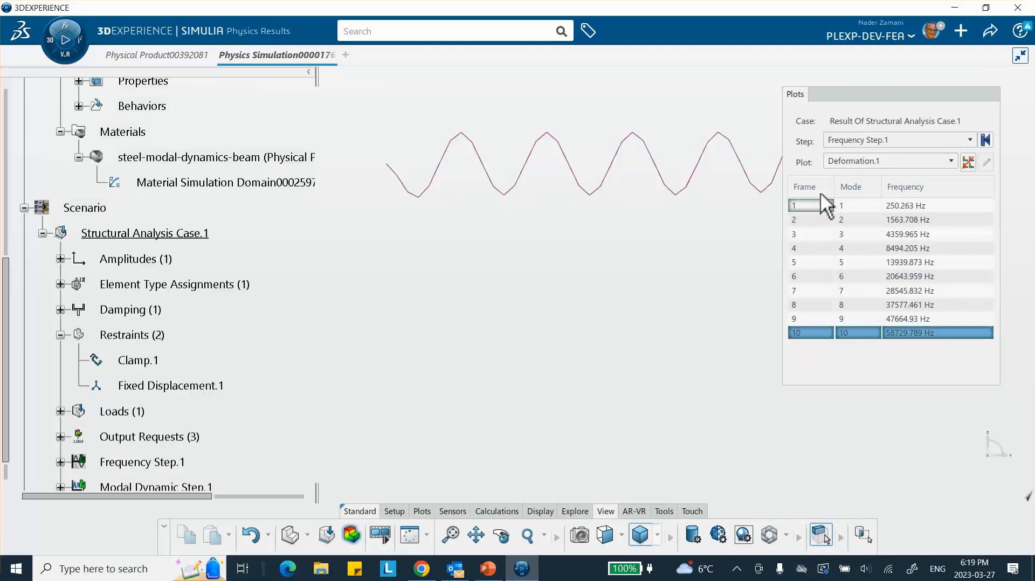
- Switch the results to Modal Dynamic Step.1, check which plots are available for it, and collapse the plot selection
click(856, 141)
click(850, 183)
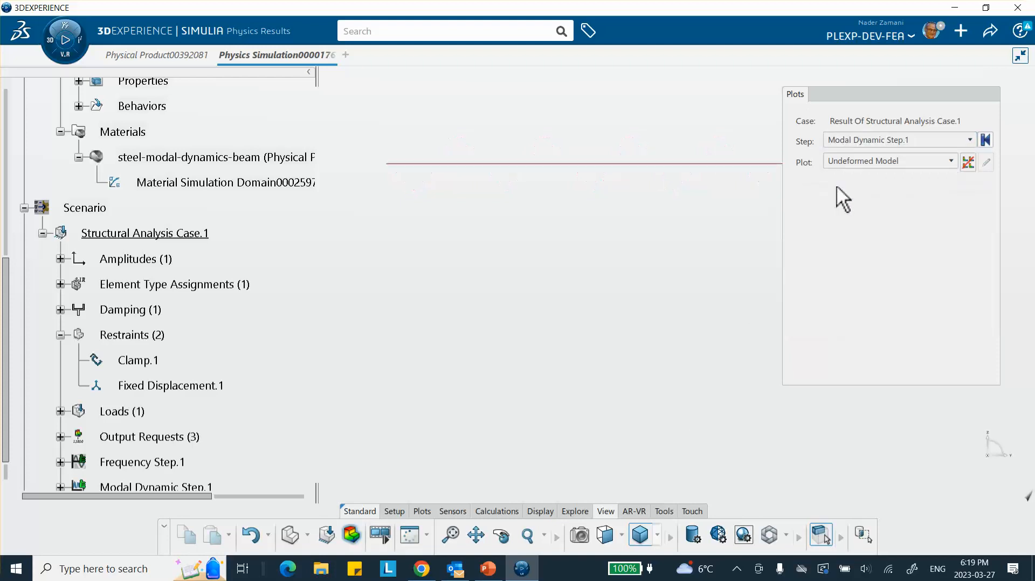
click(863, 161)
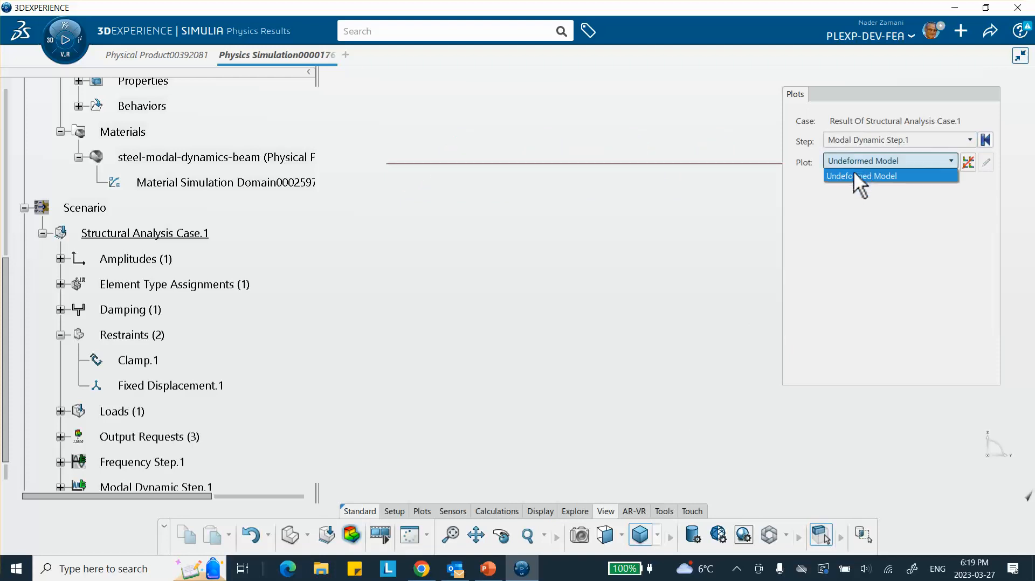
click(803, 229)
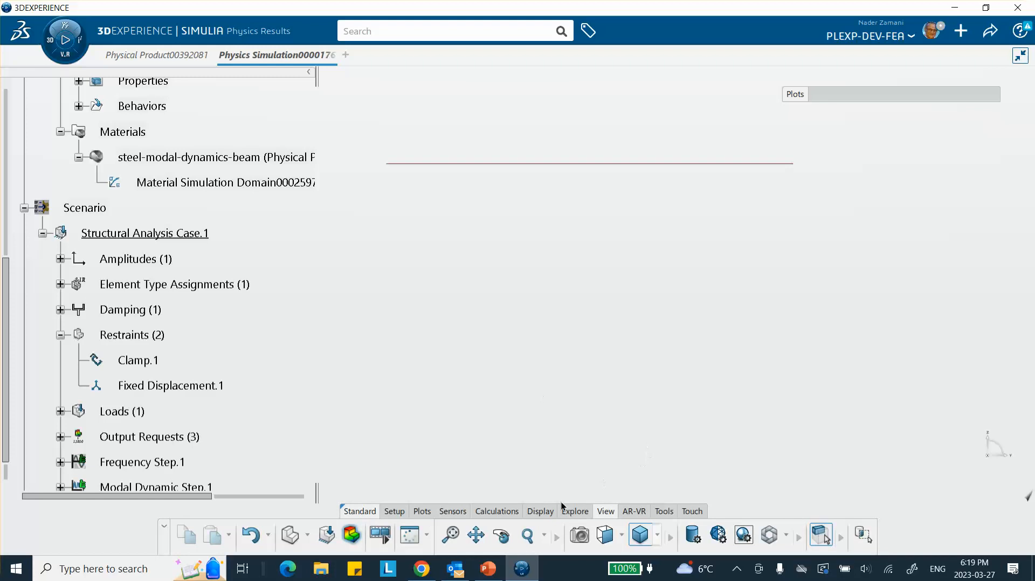
- Create an XY plot from history of UT, Translations magnitude against time for Modal Dynamic Step.1 with support Output.2
click(424, 511)
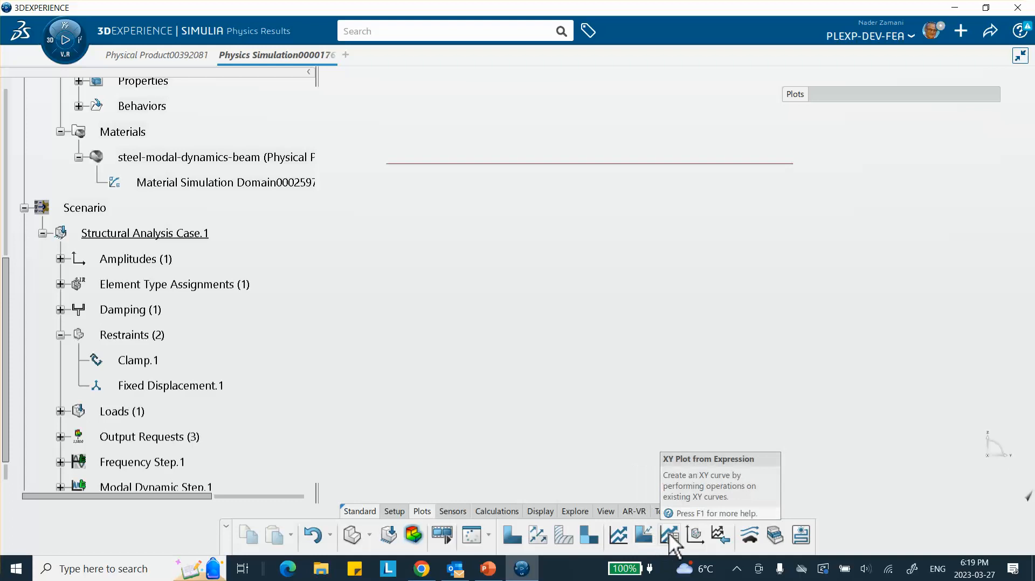
click(618, 535)
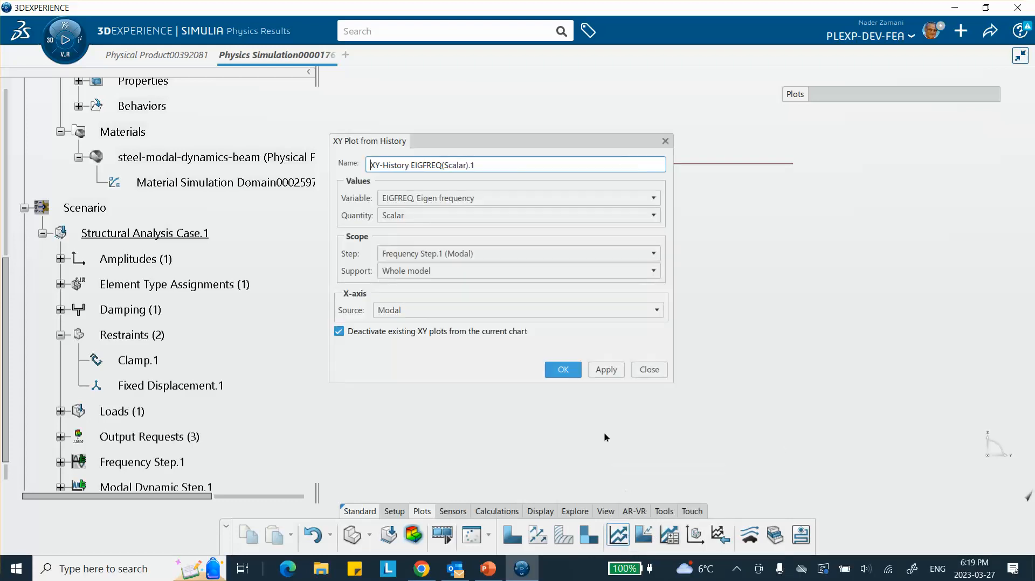
click(477, 196)
scroll(462, 291, down, 4)
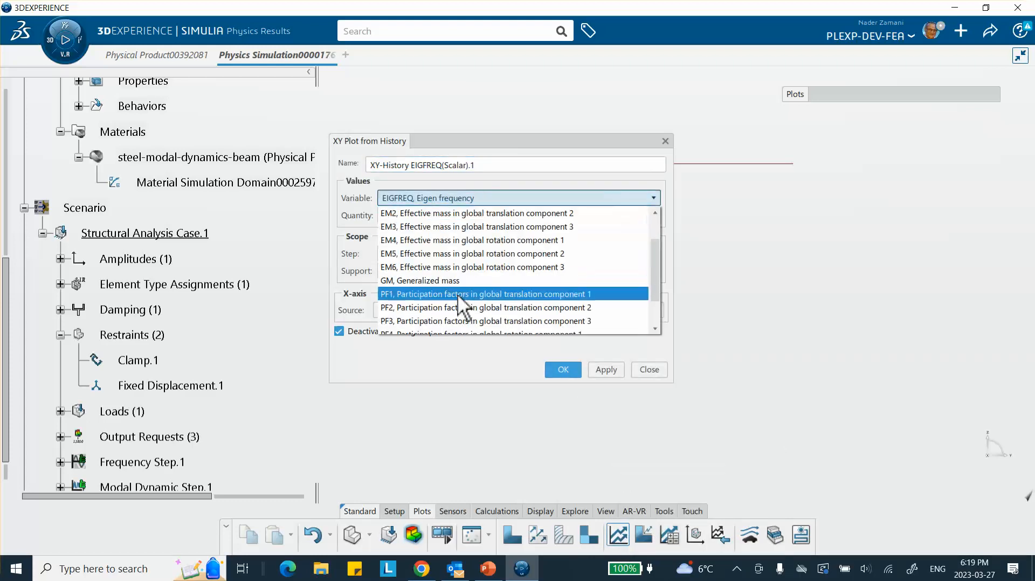
click(440, 327)
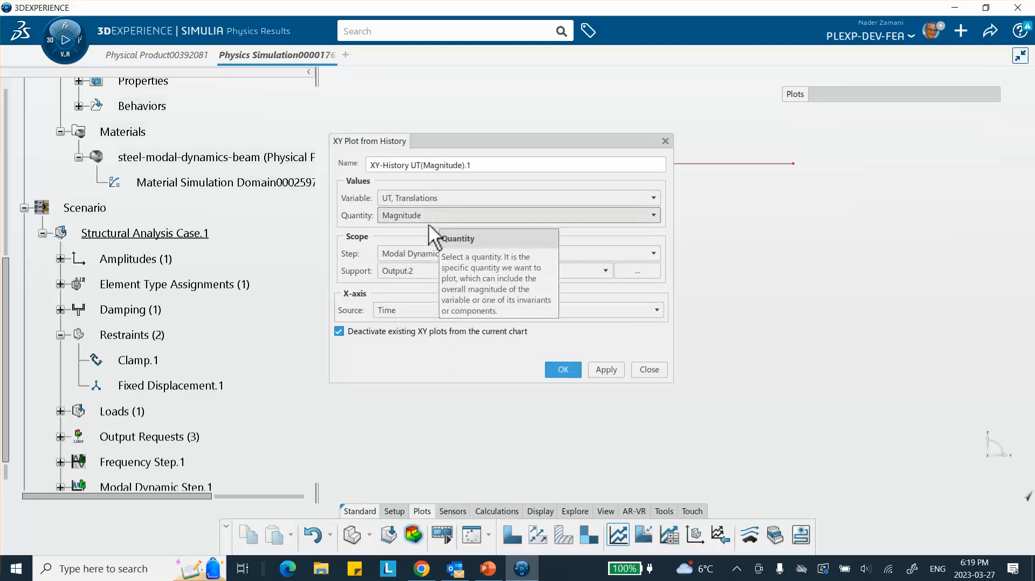
click(562, 369)
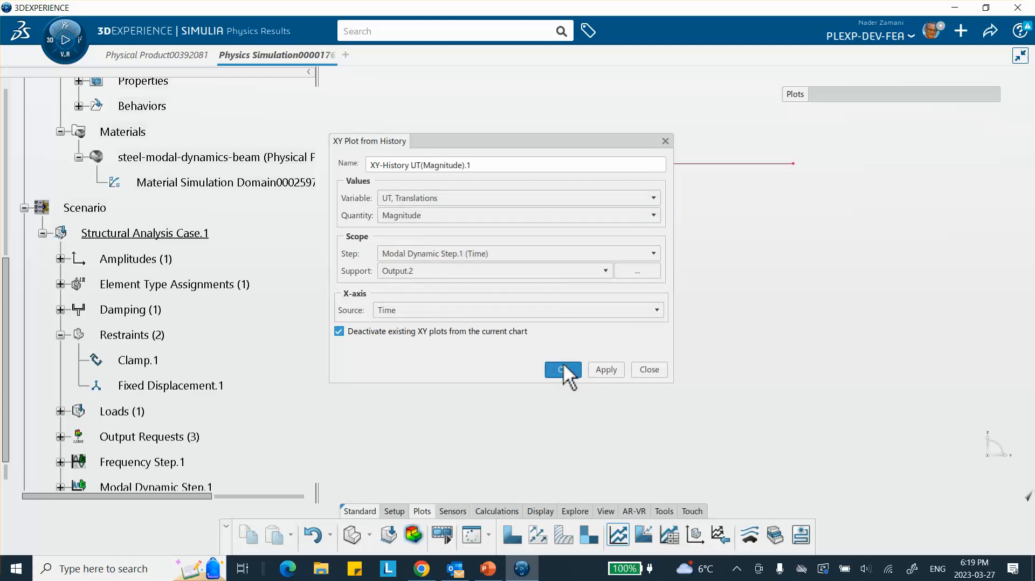
click(606, 370)
mouse_move(488, 362)
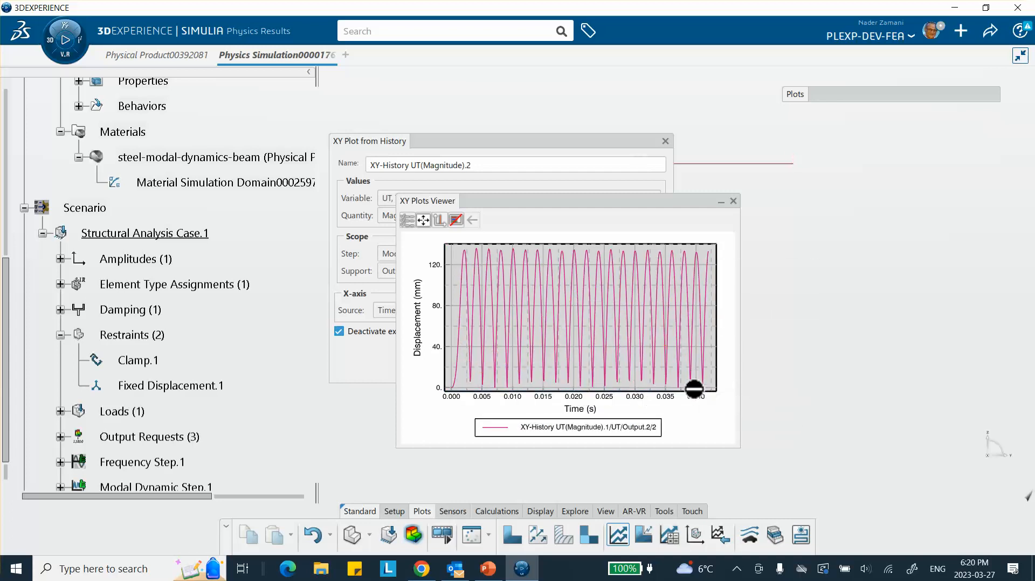
mouse_move(679, 334)
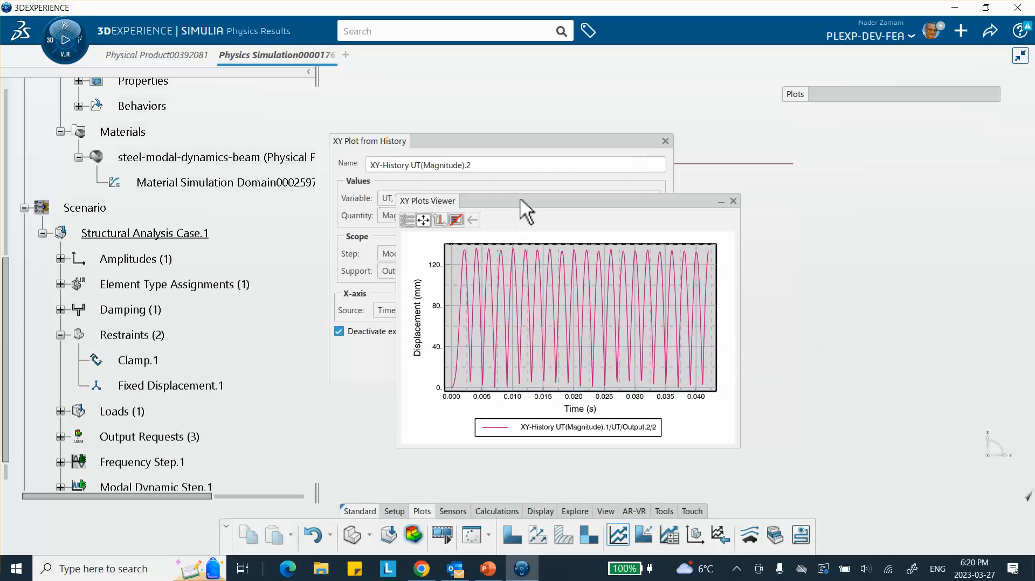
- Compare the magnitude curve with the reference displacement plot on slide 3 in PowerPoint, and return to close the plot viewer
click(488, 570)
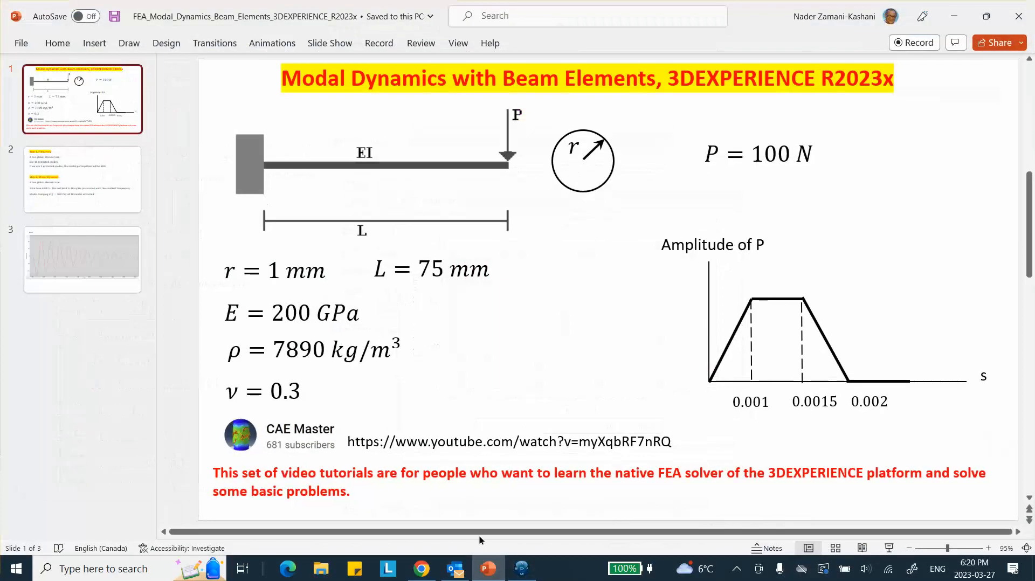
click(69, 244)
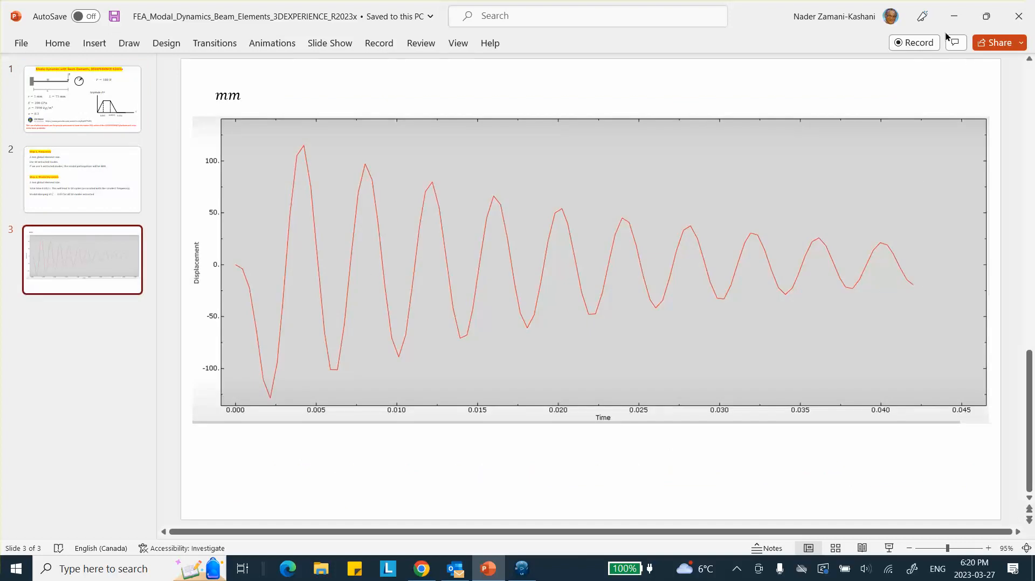
click(955, 15)
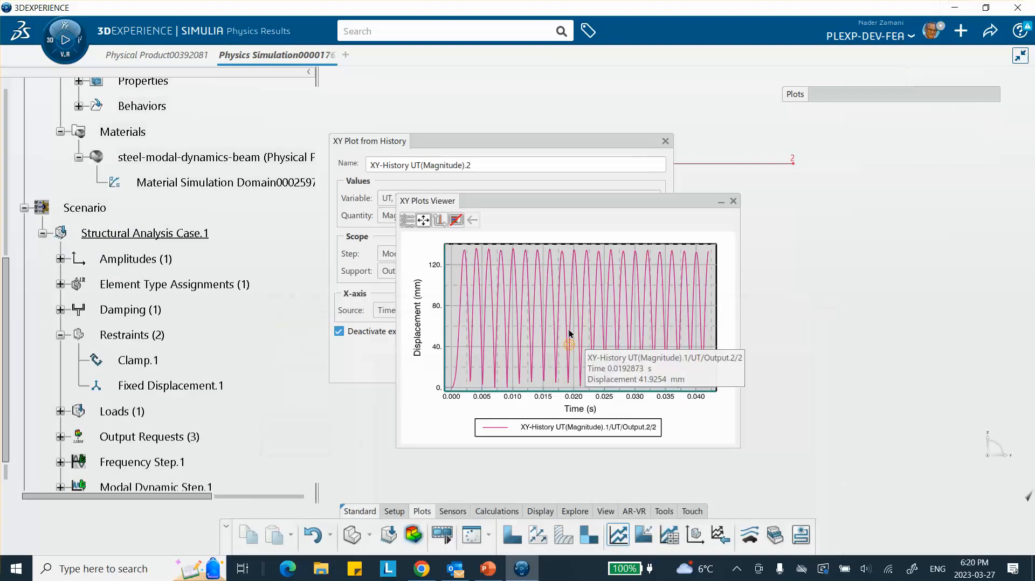
click(734, 202)
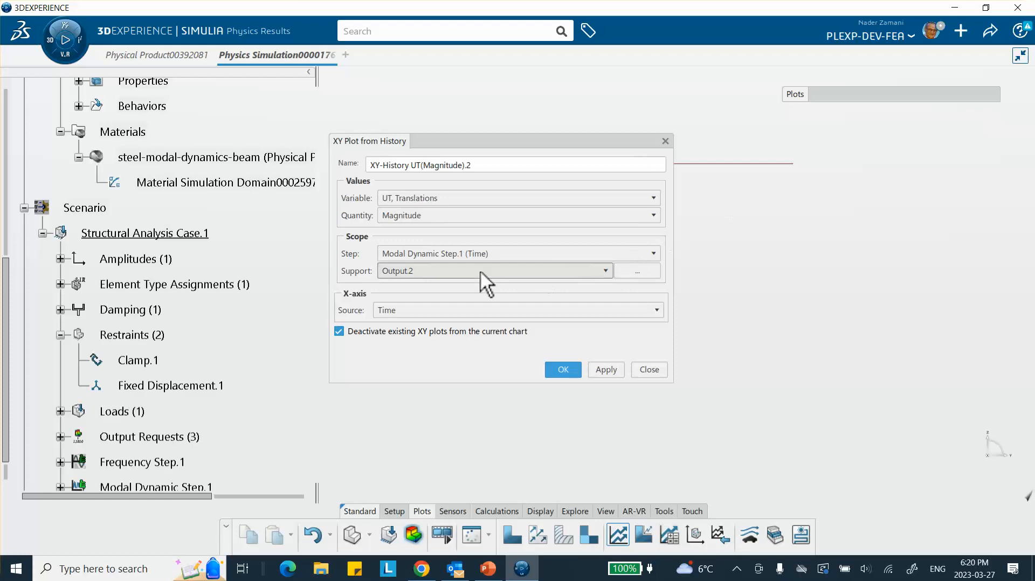
- Plot the UT, Translations history with the quantity Vector Component 3 and no transform for Modal Dynamic Step.1
click(413, 215)
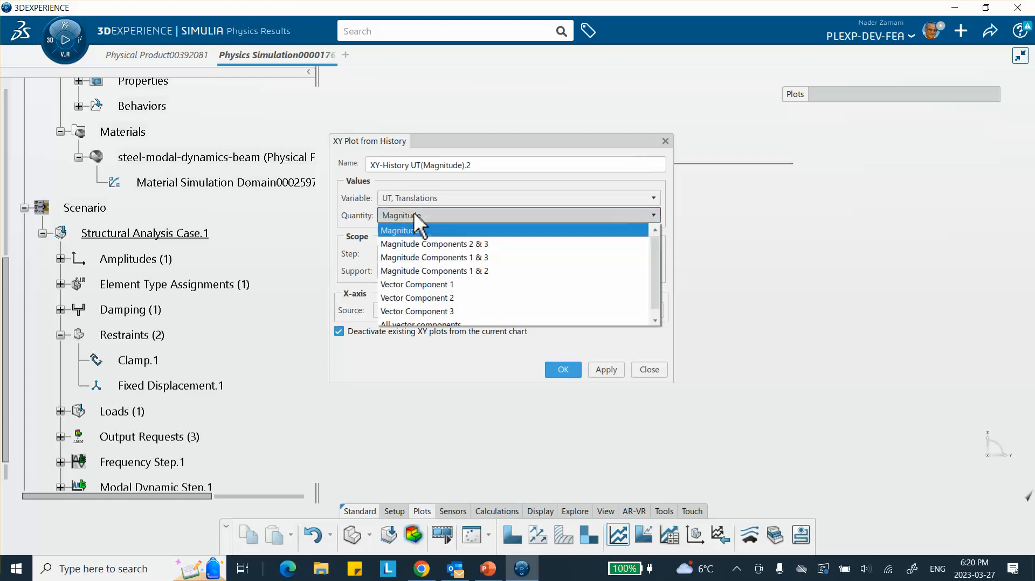
click(430, 311)
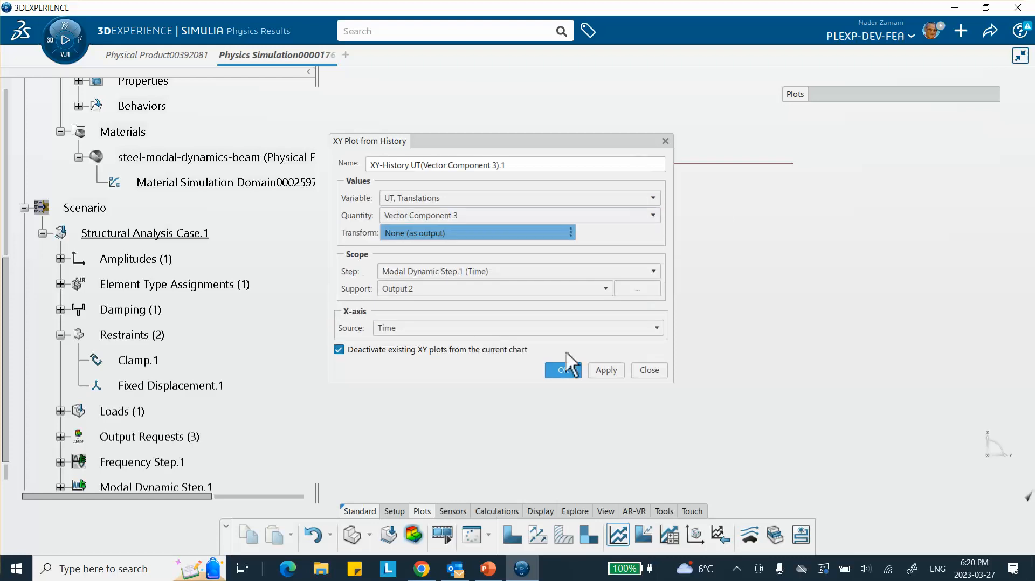
click(605, 369)
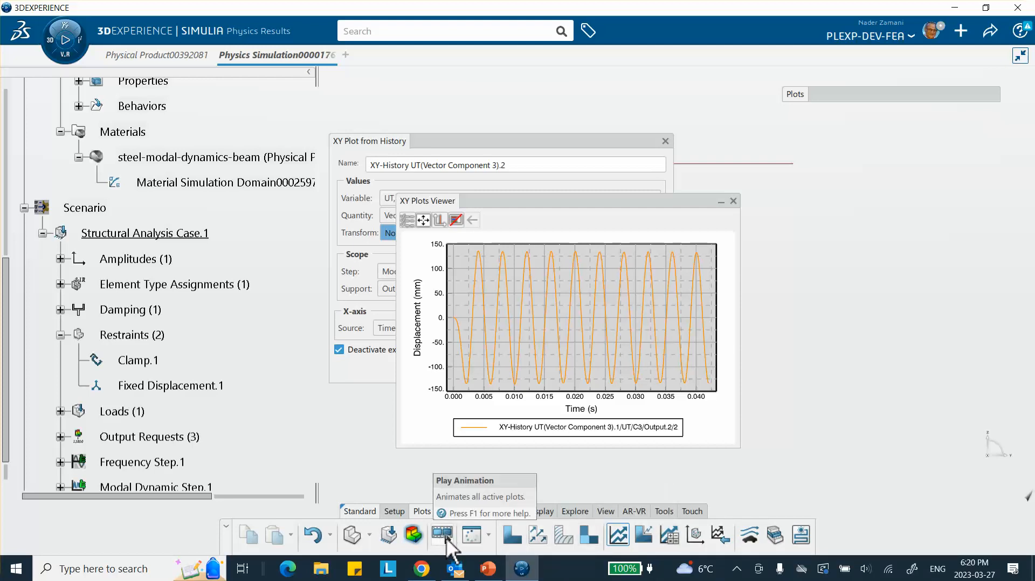
- Check the Vector Component 3 curve against the reference plot in PowerPoint, and return to close the plot viewer
click(486, 569)
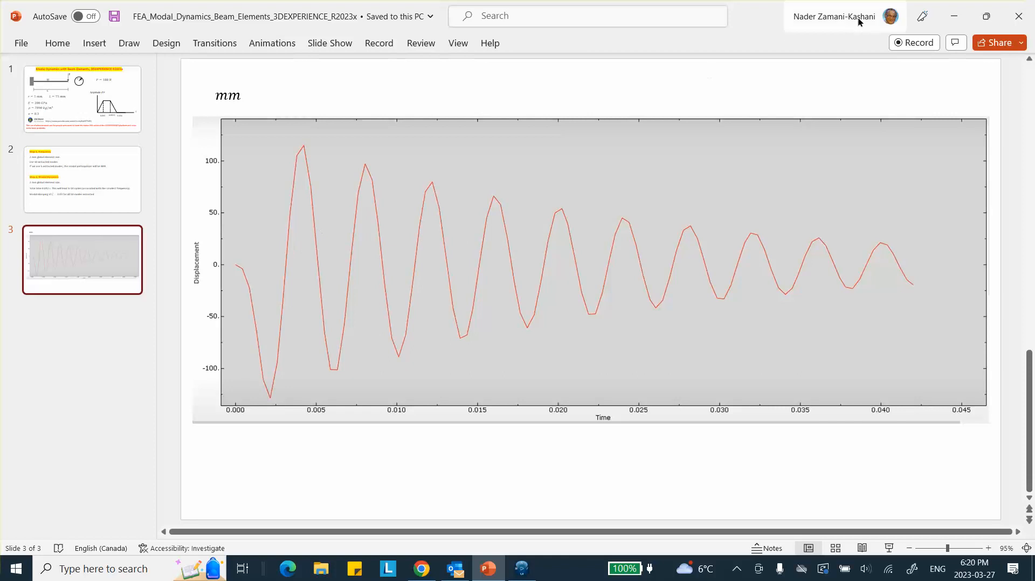
click(953, 13)
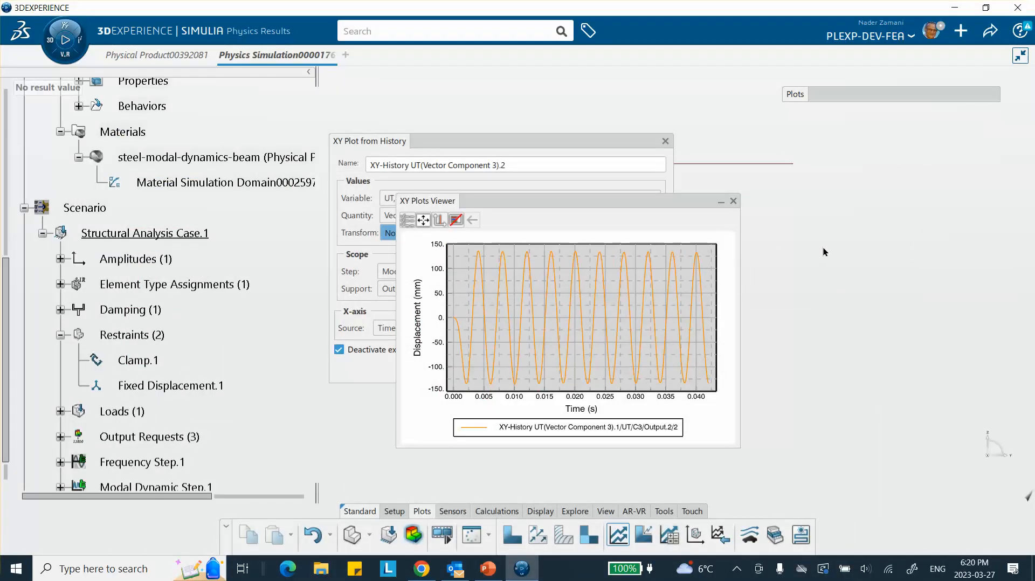
click(733, 202)
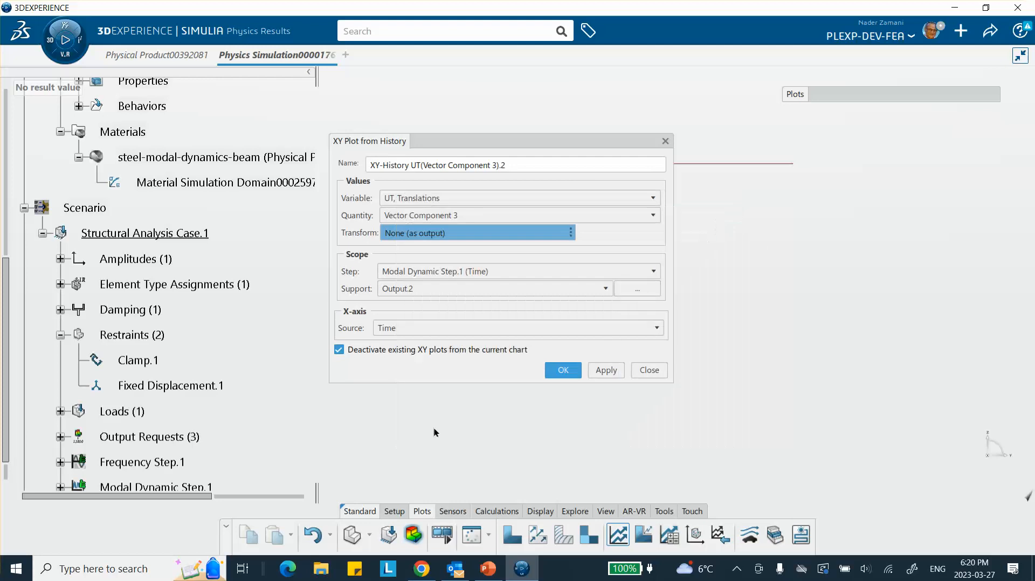
- Return from the results to the mechanical scenario and open the existing Damping.1 definition for editing
click(389, 539)
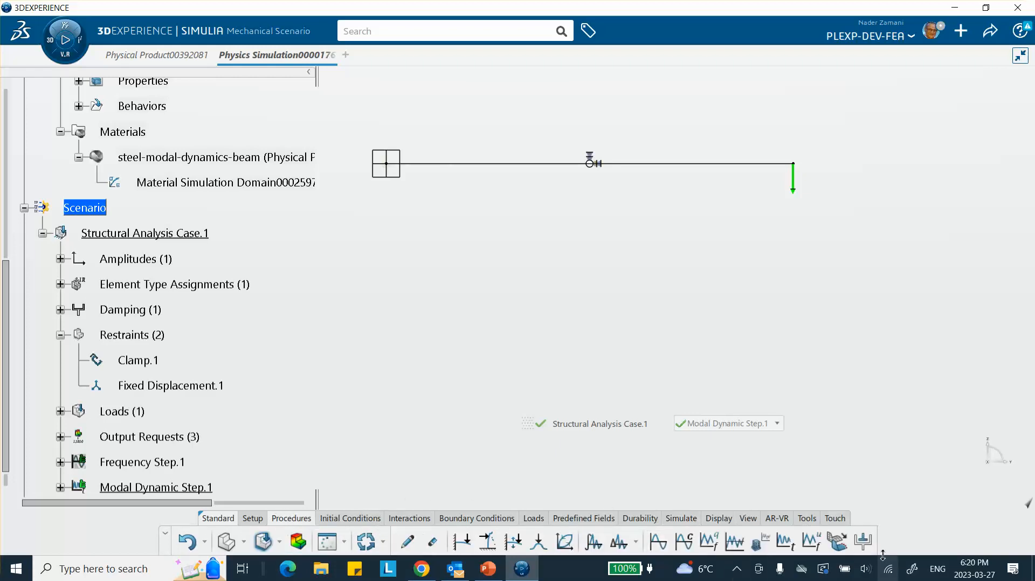
click(863, 541)
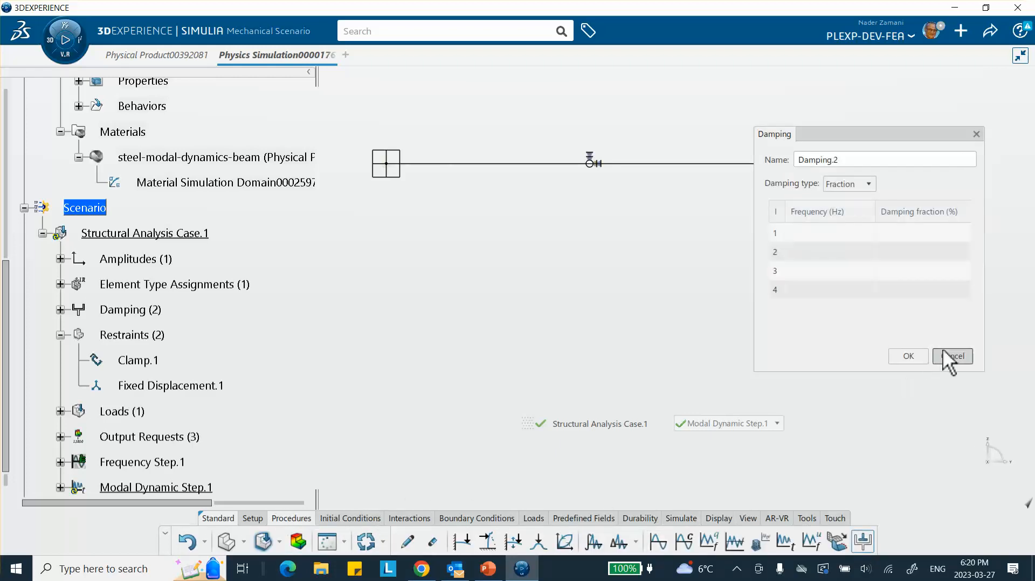
click(952, 356)
scroll(196, 353, down, 3)
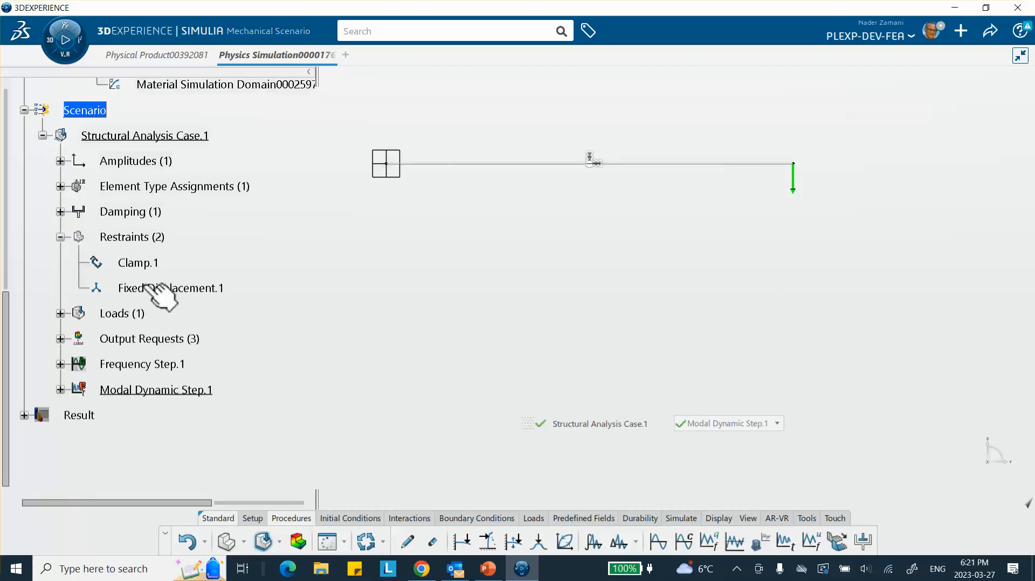
click(60, 212)
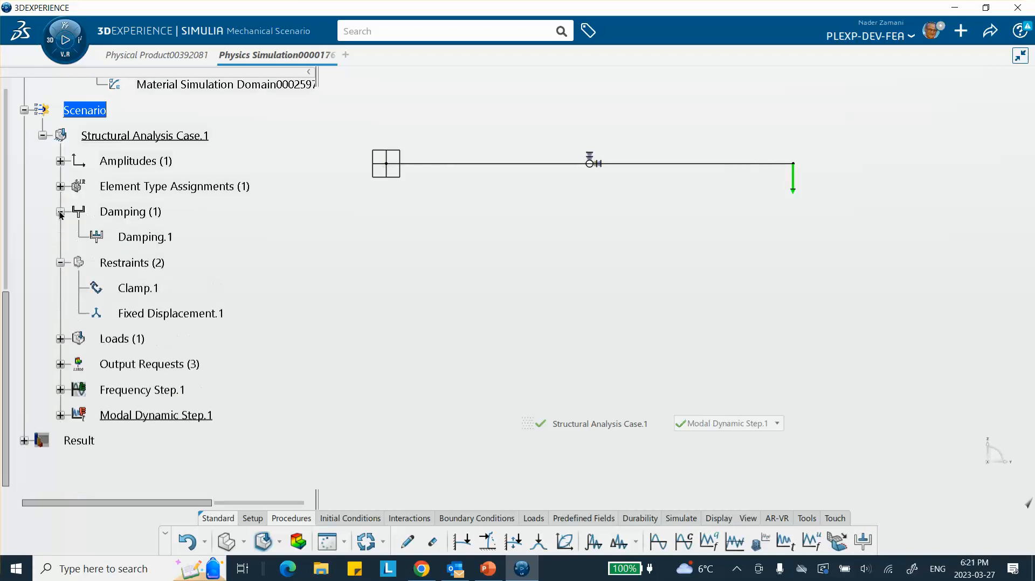
click(143, 237)
double_click(143, 237)
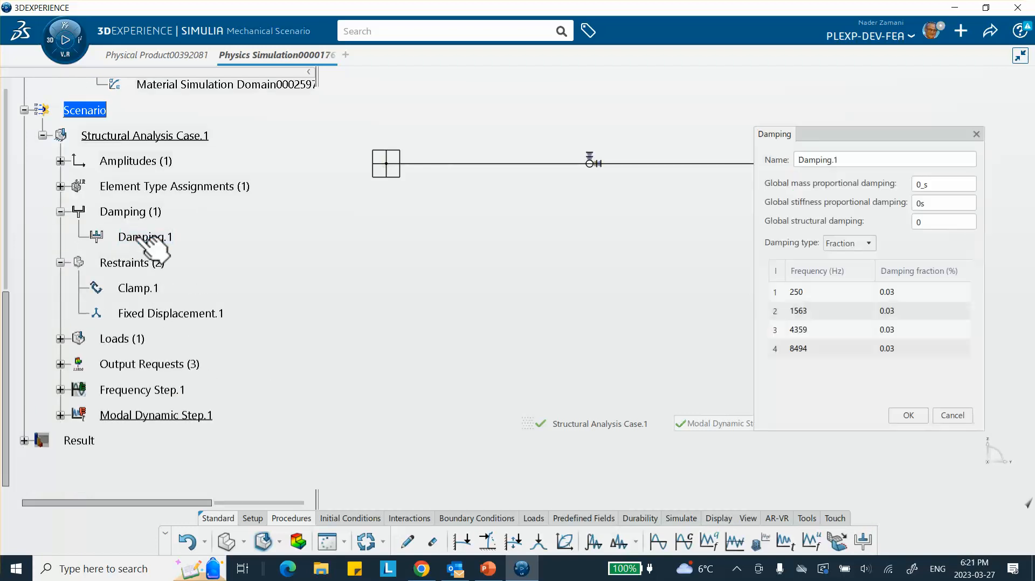
- Set the damping fraction to 3% for the 250, 1563, 4359 and 8494 Hz rows of Damping.1 and accept the definition
click(842, 294)
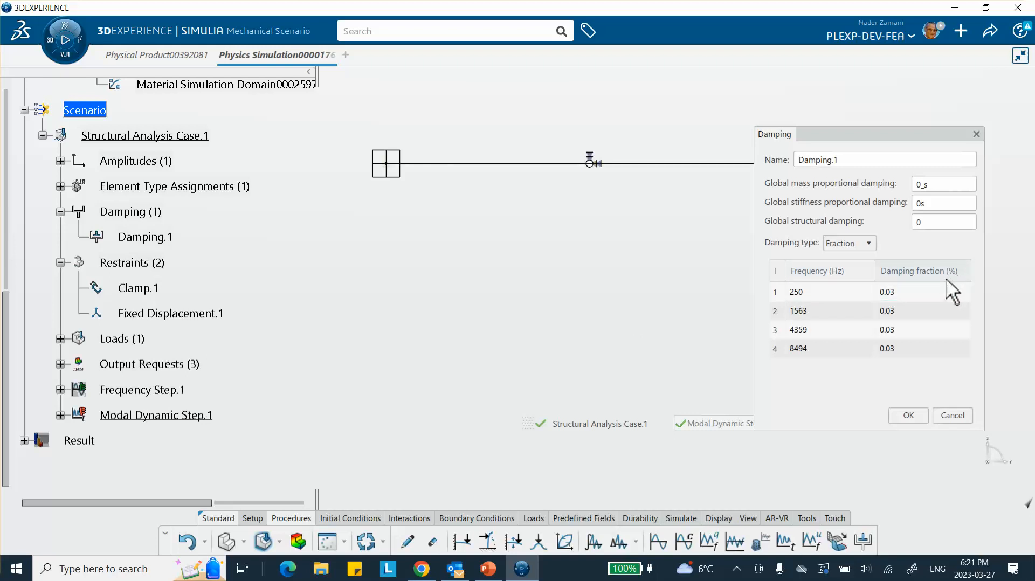
click(887, 292)
text(2)
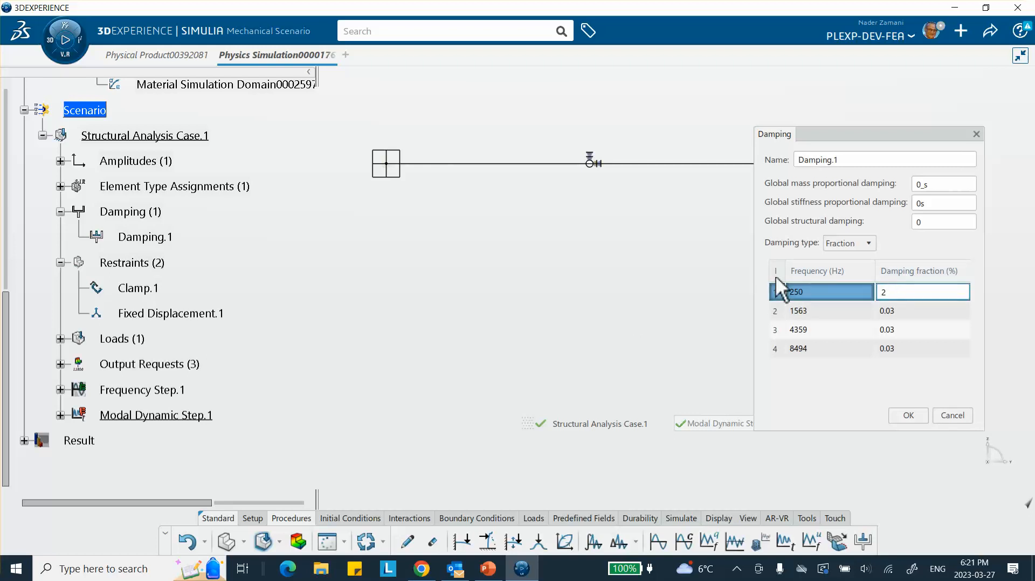
key(BackSpace)
text(3)
click(917, 311)
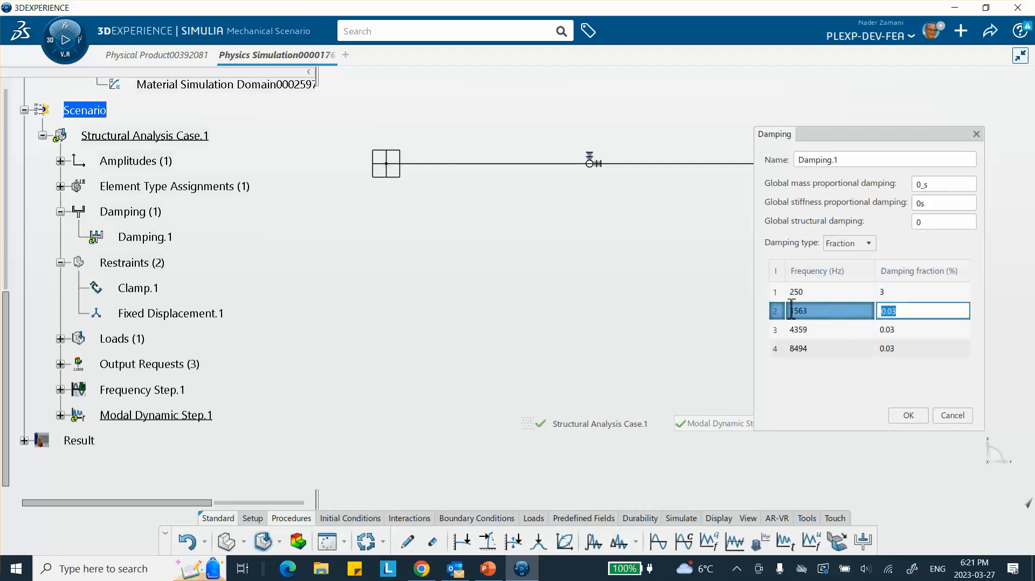
click(911, 330)
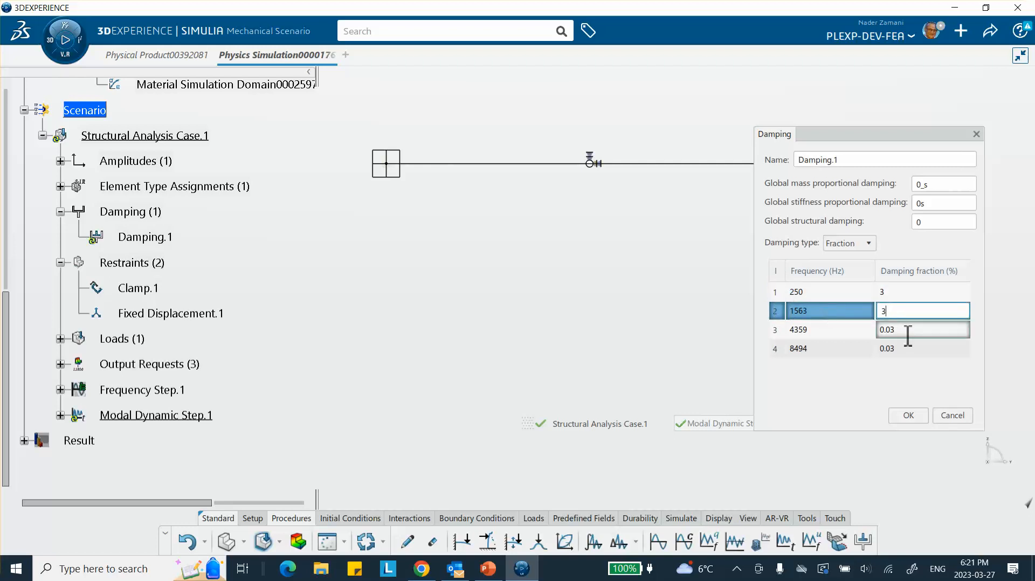
text(3)
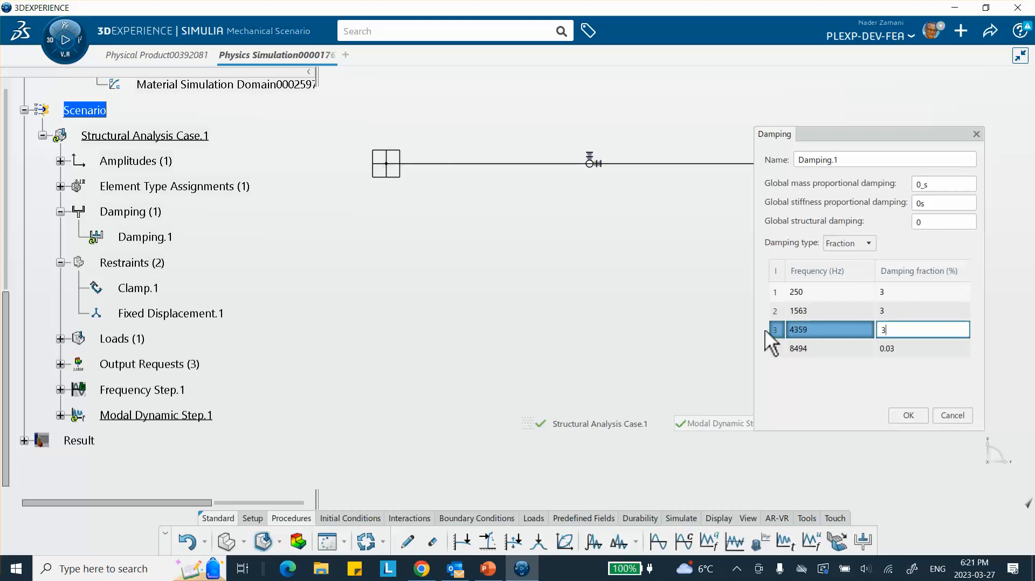
click(858, 349)
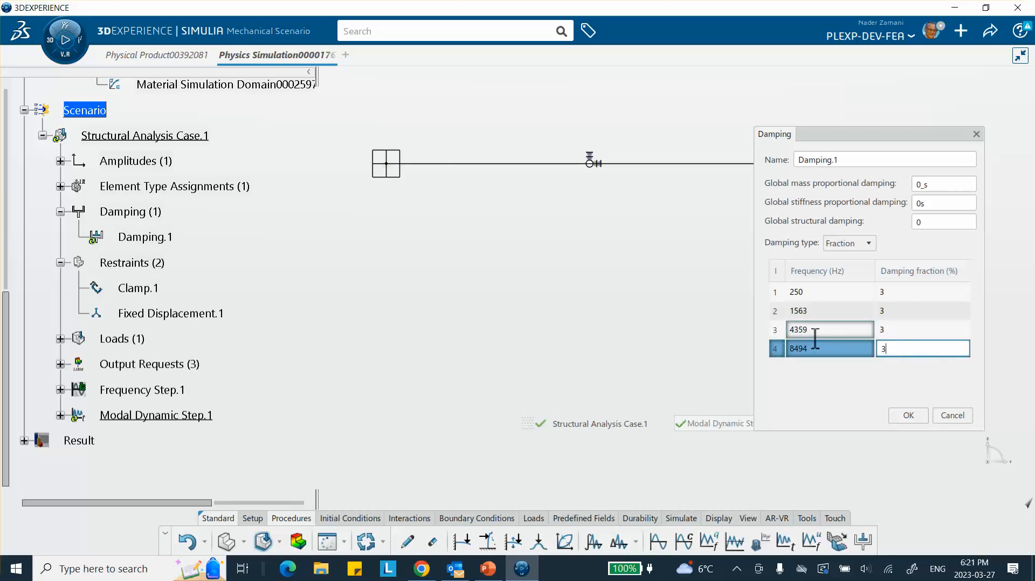
text(3)
click(909, 415)
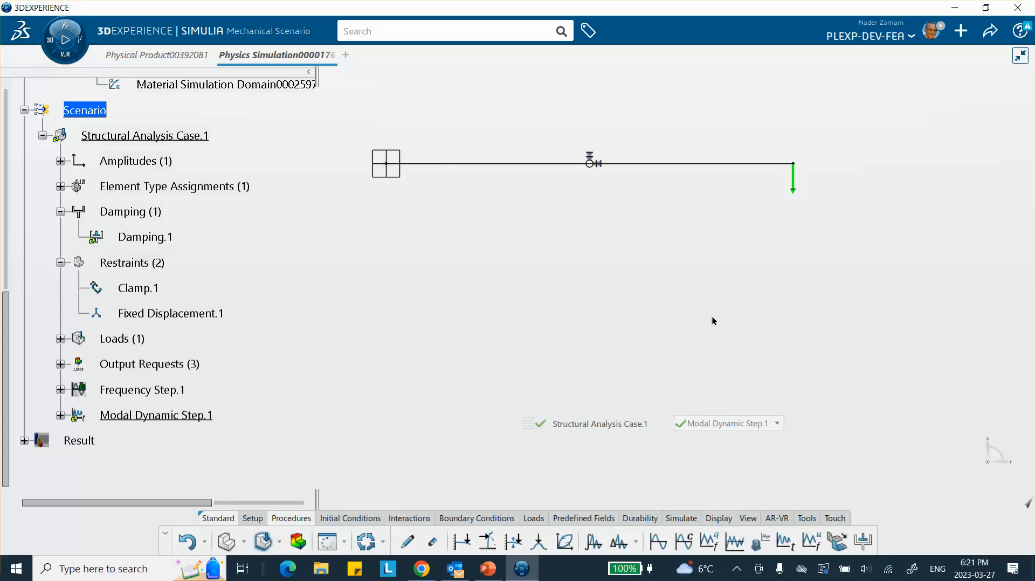
- Rerun the simulation of Structural Analysis Case.1 with Local interactive, 4 cores and Overwrite previous results
click(681, 518)
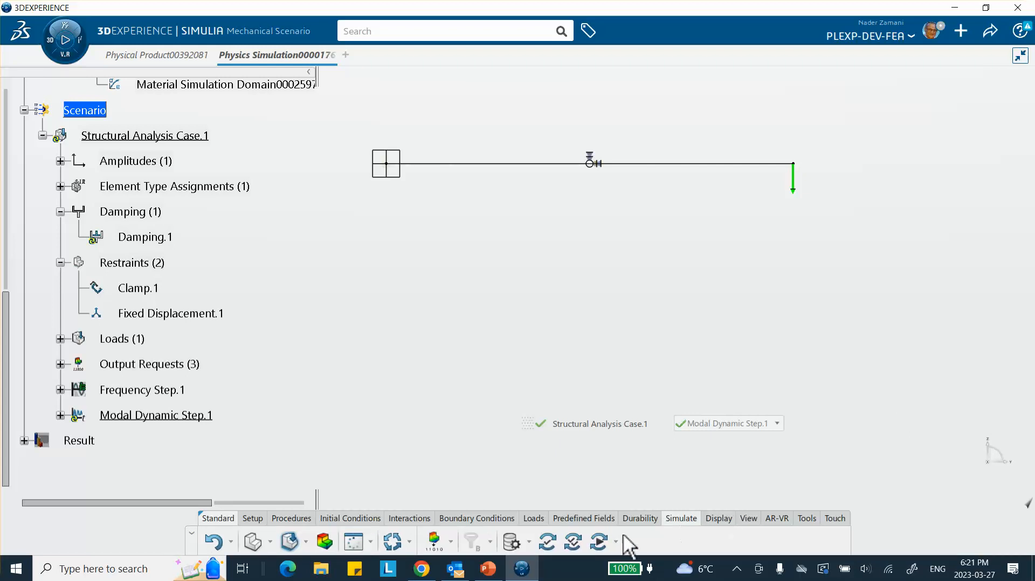
click(600, 541)
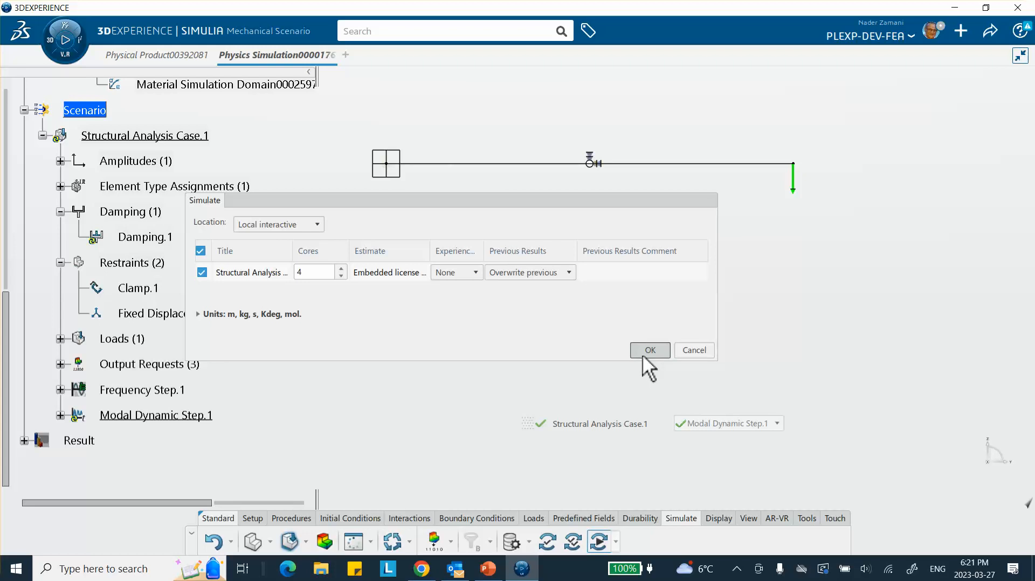
click(644, 354)
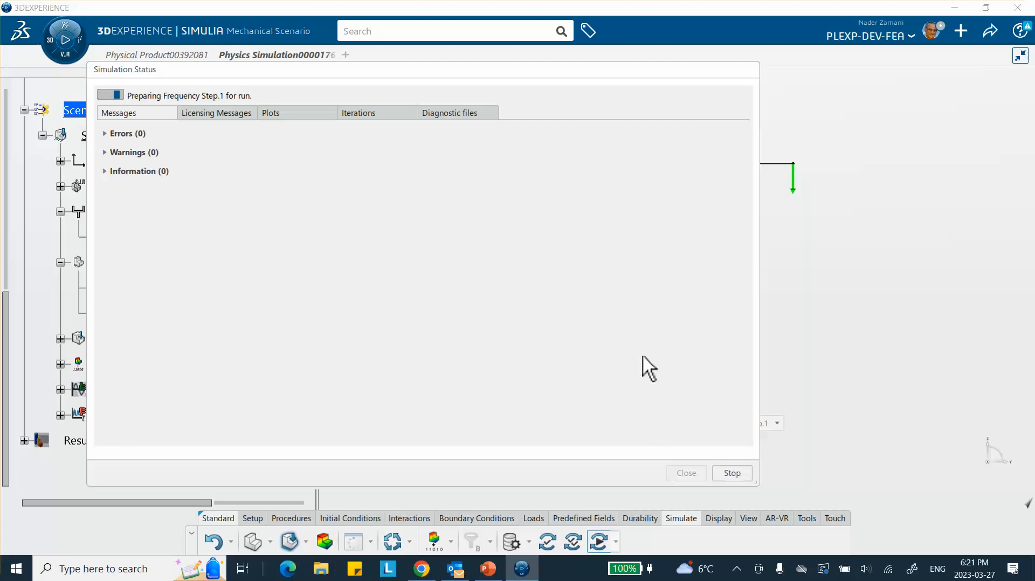
- Review the reference displacement plot in PowerPoint during the run, and return to close the simulation status report
click(488, 568)
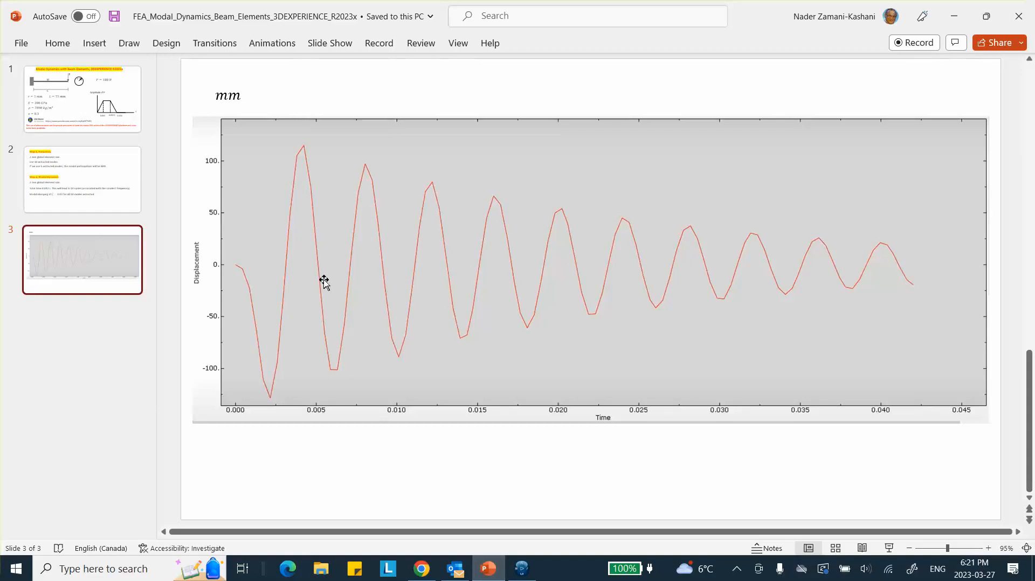
click(954, 16)
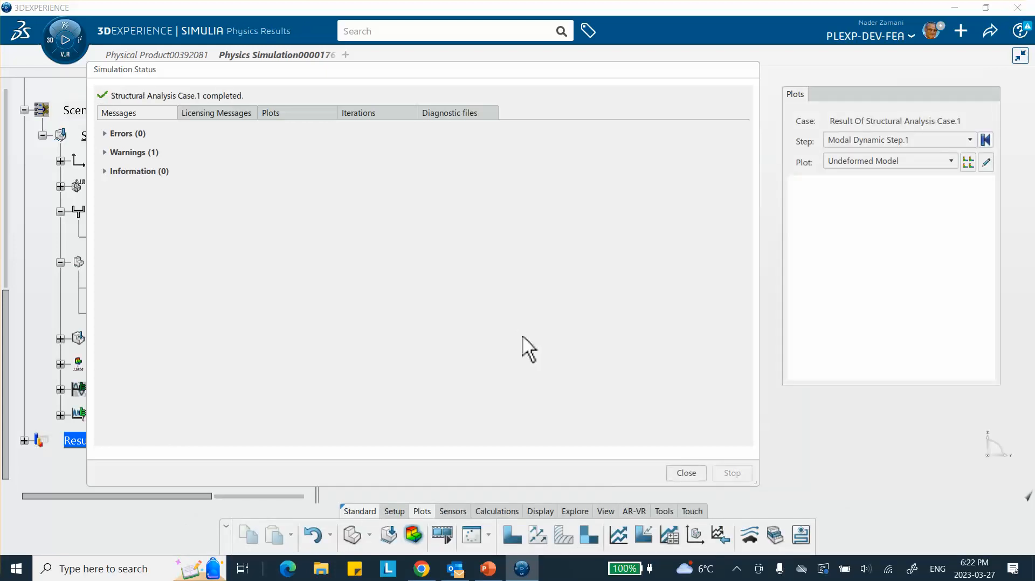
click(682, 475)
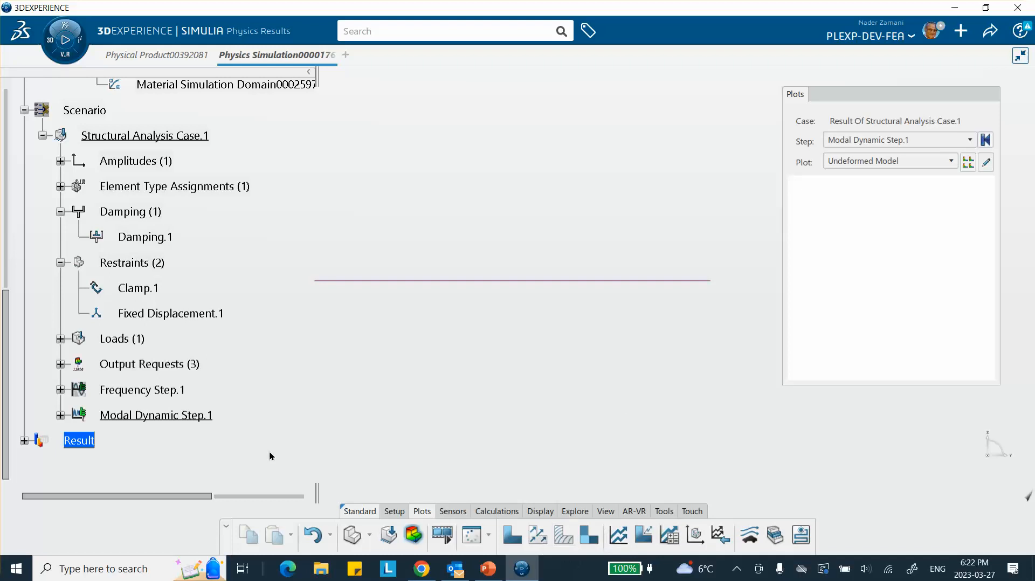
- Find XY-History UT(Vector Component 3).1 among the results of Structural Analysis Case.1 and regenerate its displacement plot for Modal Dynamic Step.1
scroll(40, 320, down, 3)
click(23, 295)
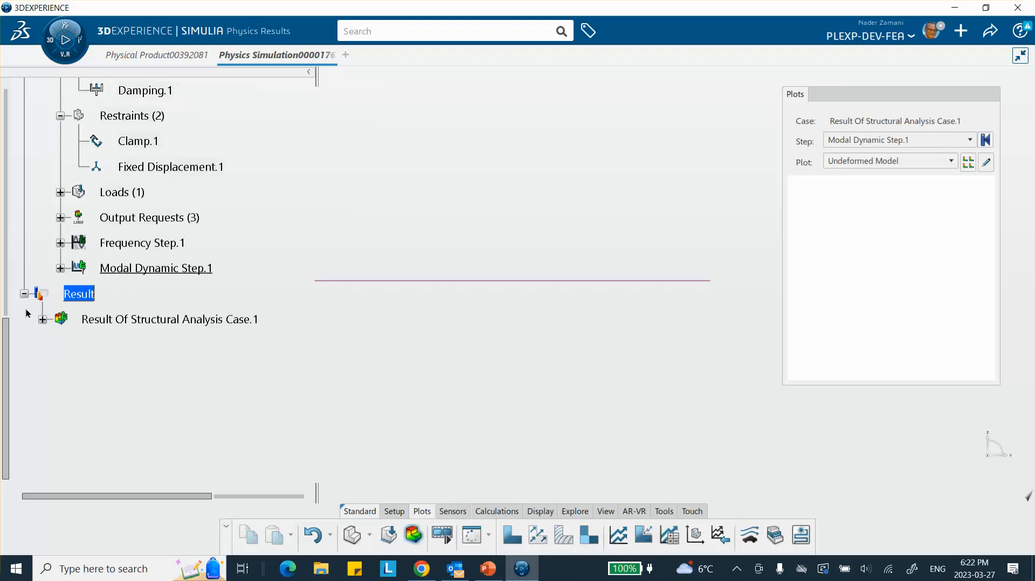
click(42, 320)
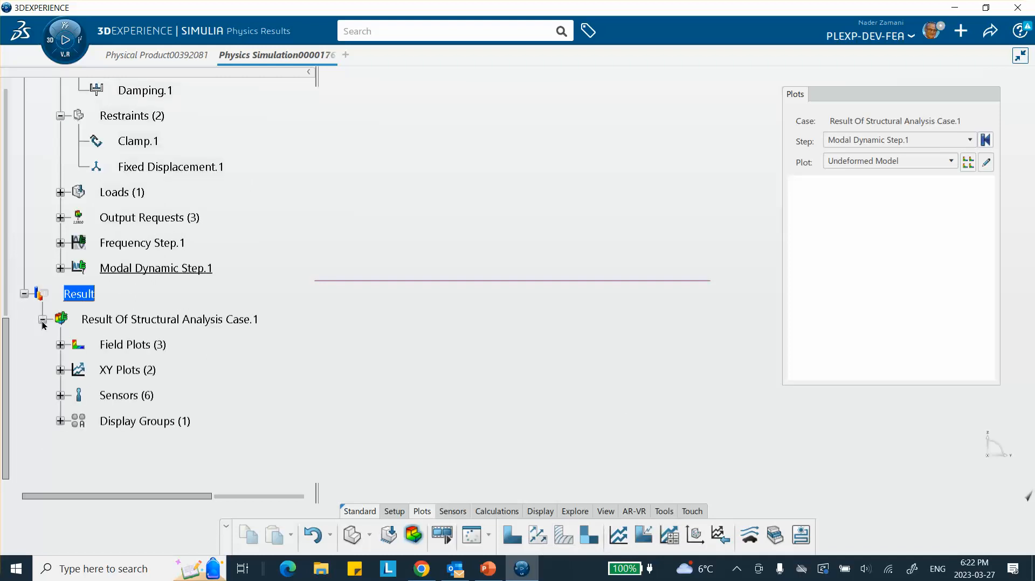
click(60, 370)
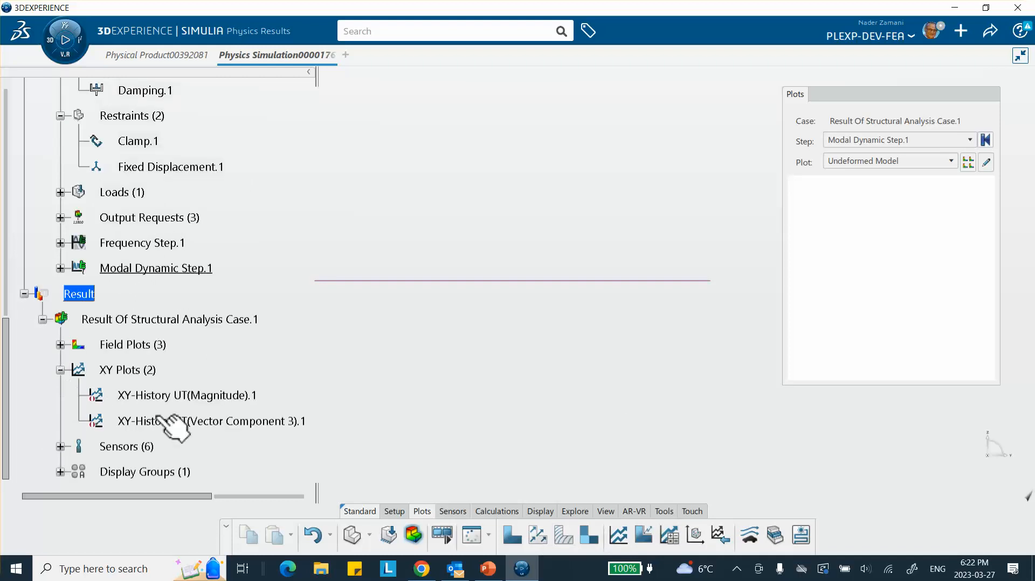
double_click(221, 421)
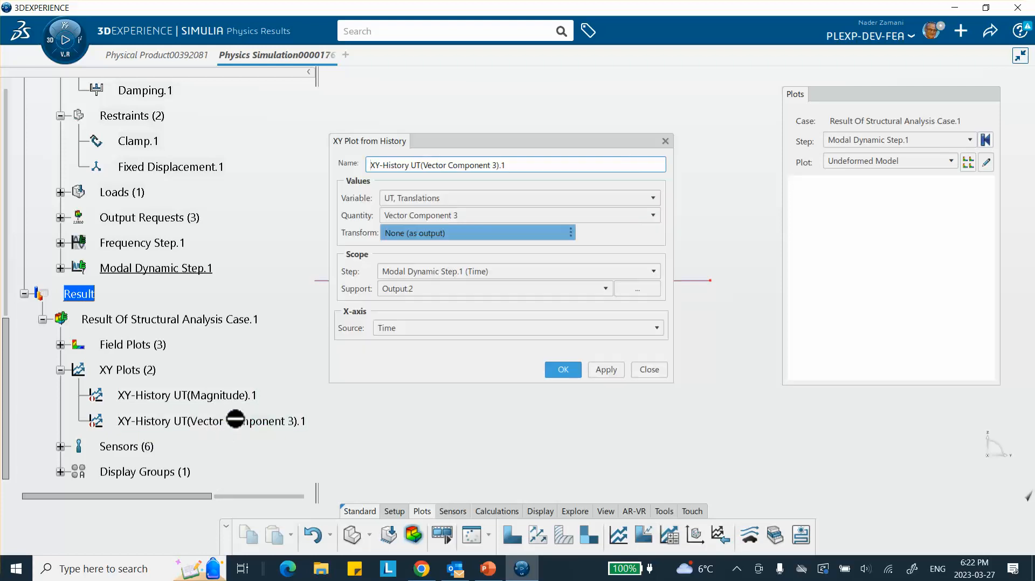
click(611, 372)
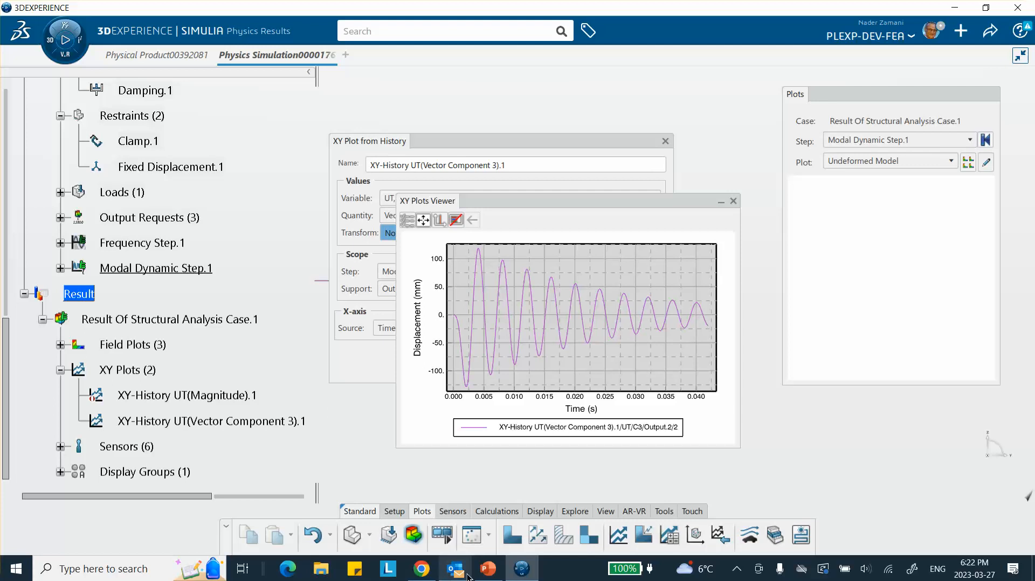
- Compare the displacement history with the reference plot in PowerPoint, and return to close the plot viewer and the XY plot definition
click(487, 567)
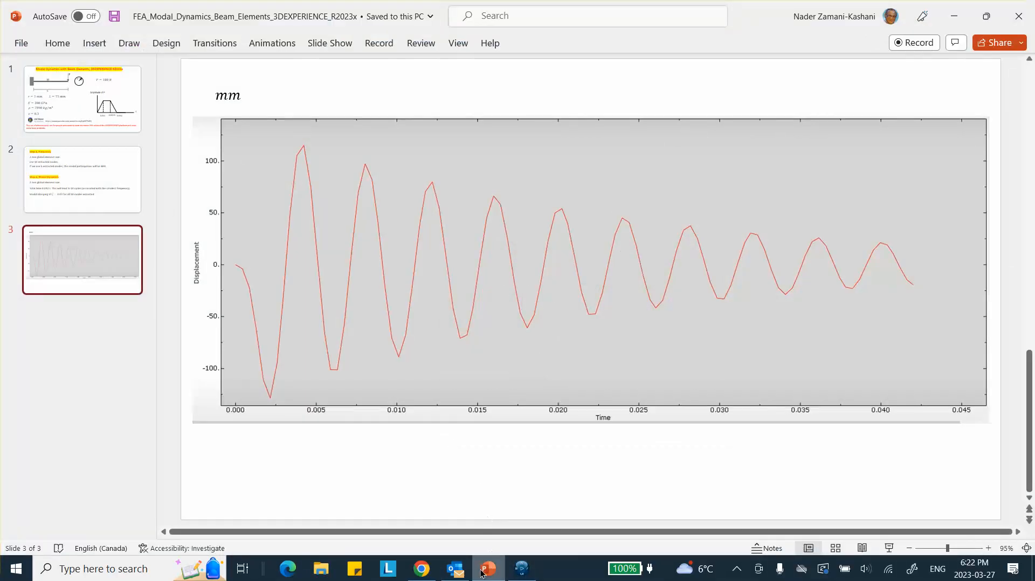
click(488, 571)
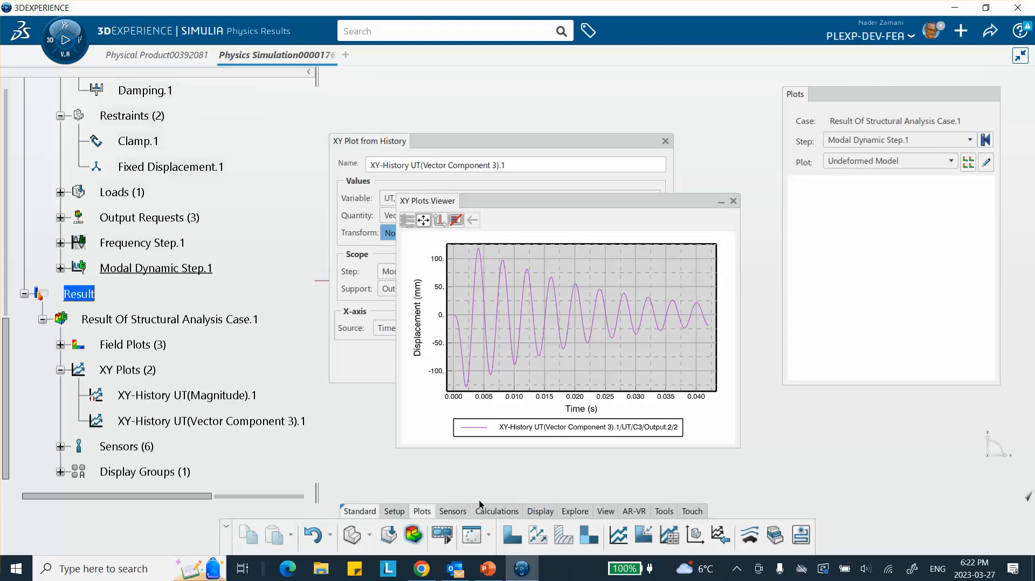
click(488, 568)
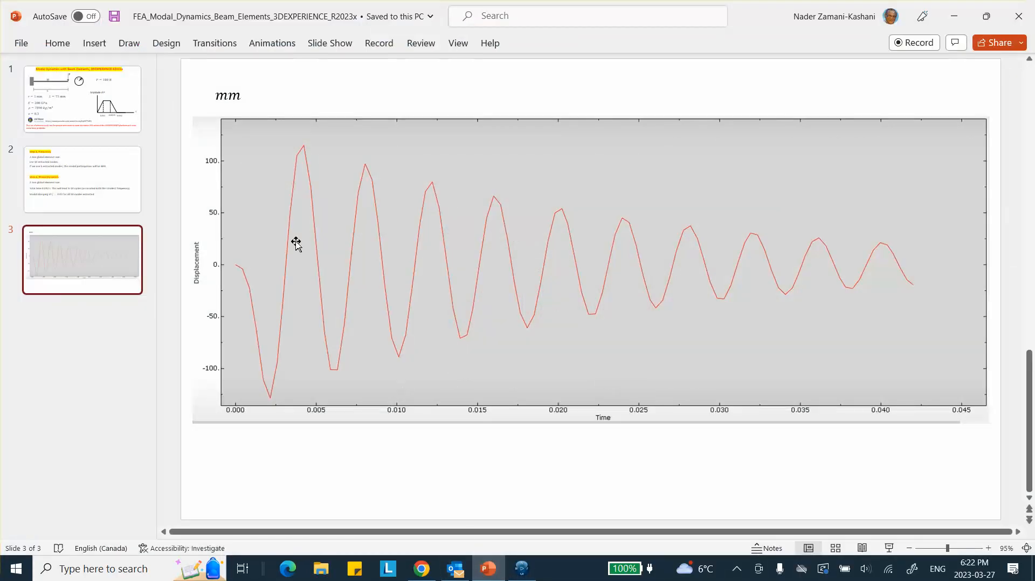
click(956, 15)
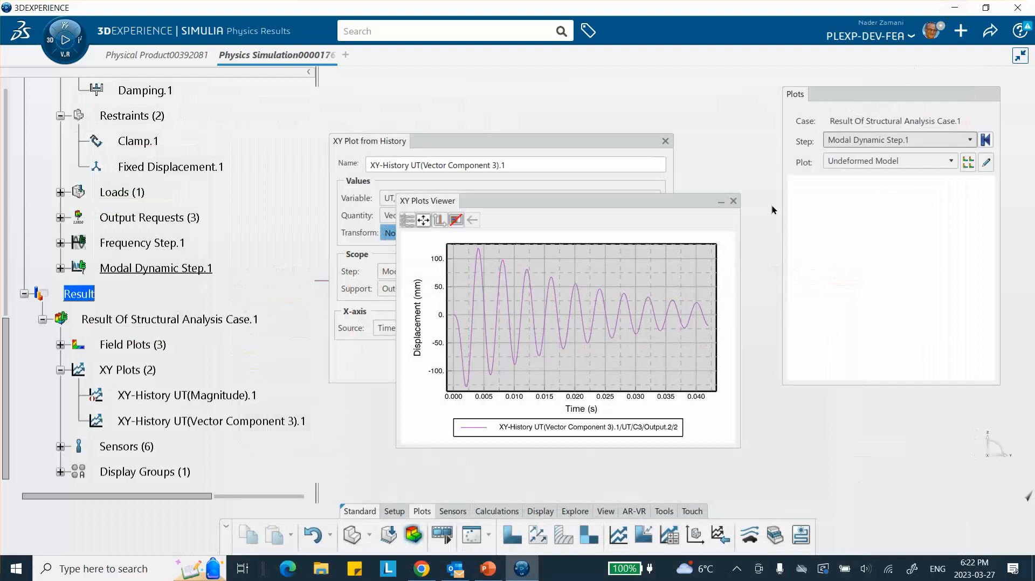
click(731, 209)
click(666, 141)
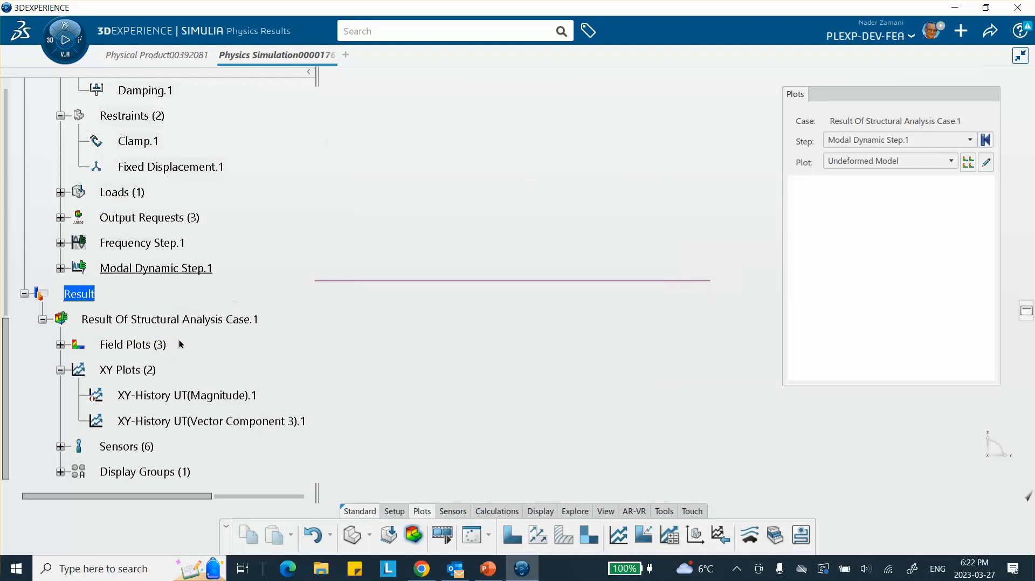
- Set the time increment of Modal Dynamic Step.1 to 0.001 s and accept the step definition
scroll(181, 343, up, 1)
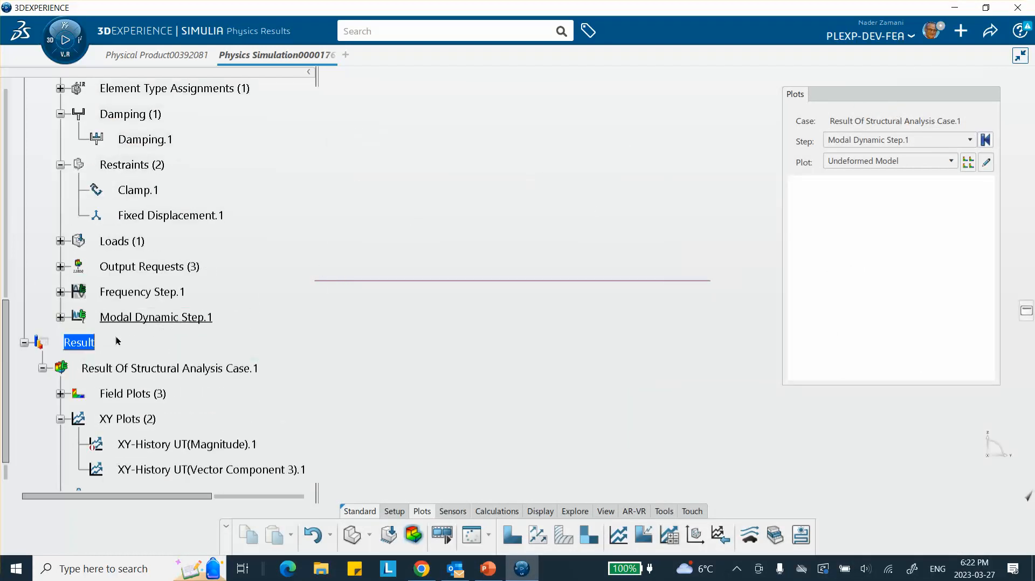
click(61, 318)
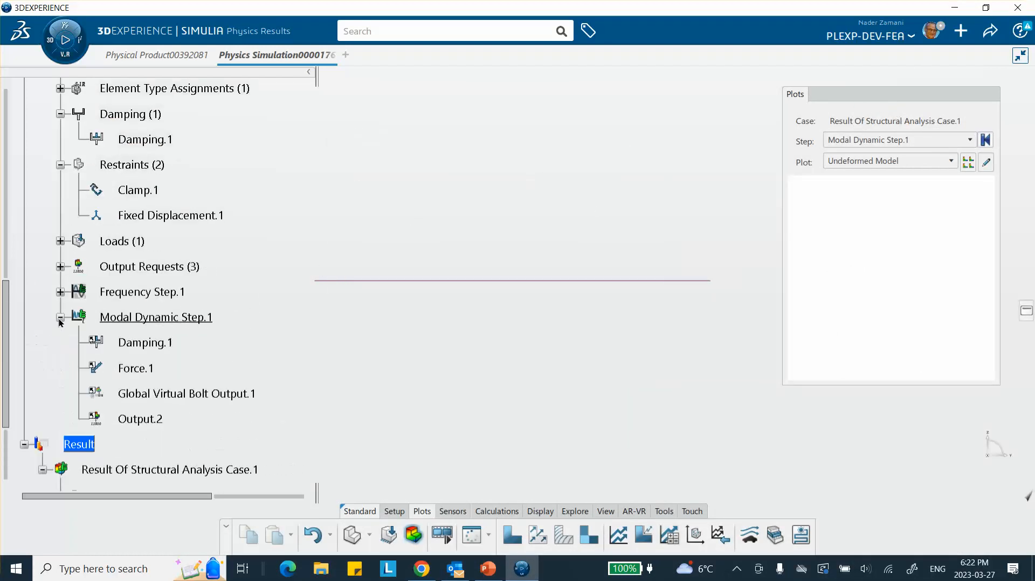
click(166, 317)
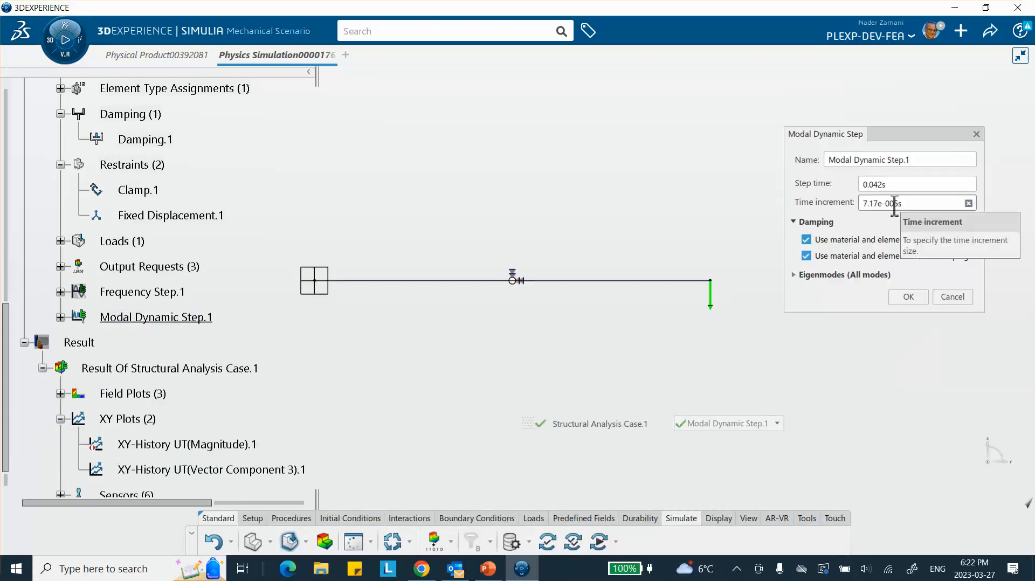
triple_click(880, 204)
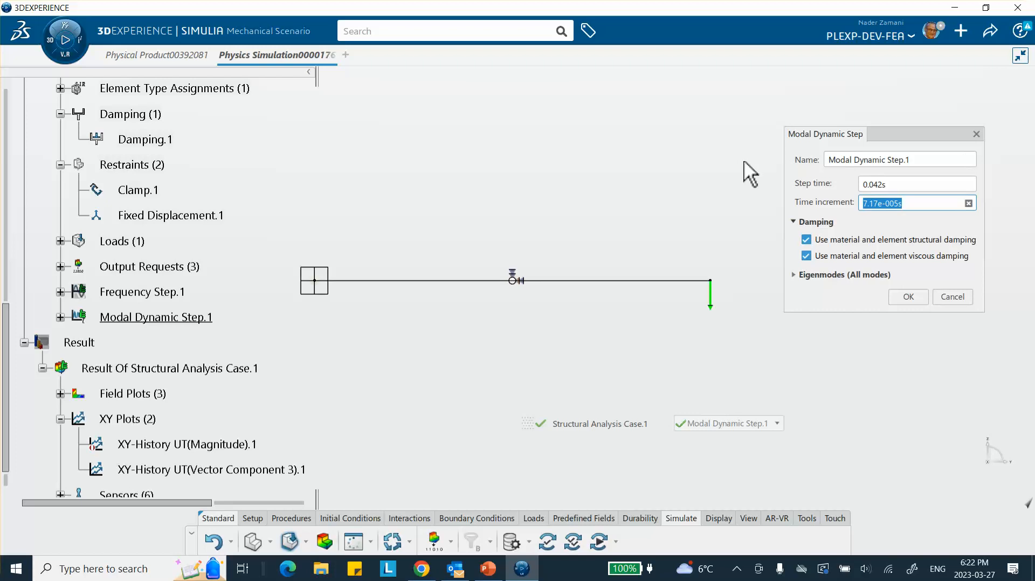
text(.001)
click(911, 299)
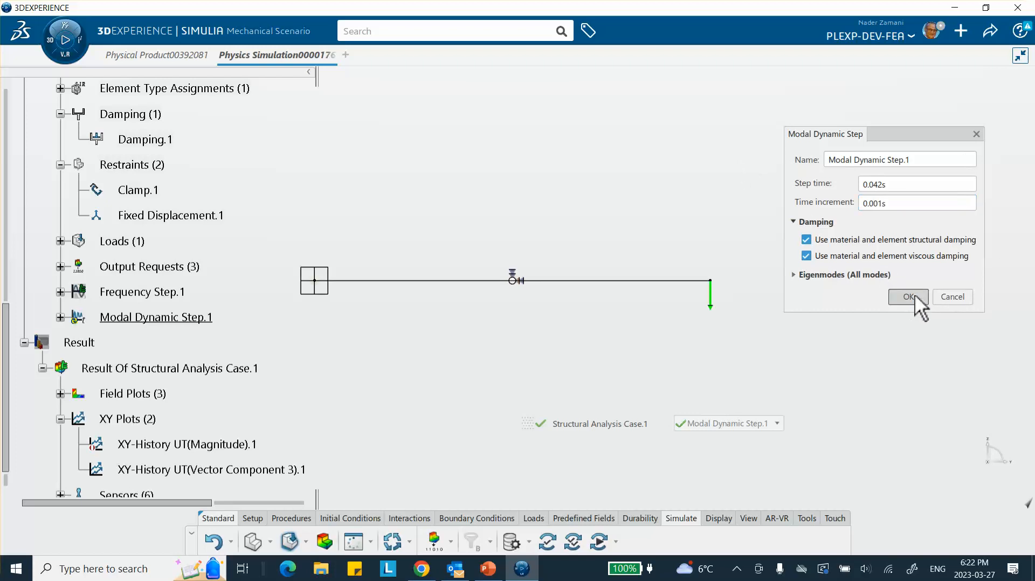
- Simulate Structural Analysis Case.1 again with Local interactive, 4 cores and previous results overwritten, and close the status report once it completes
click(598, 542)
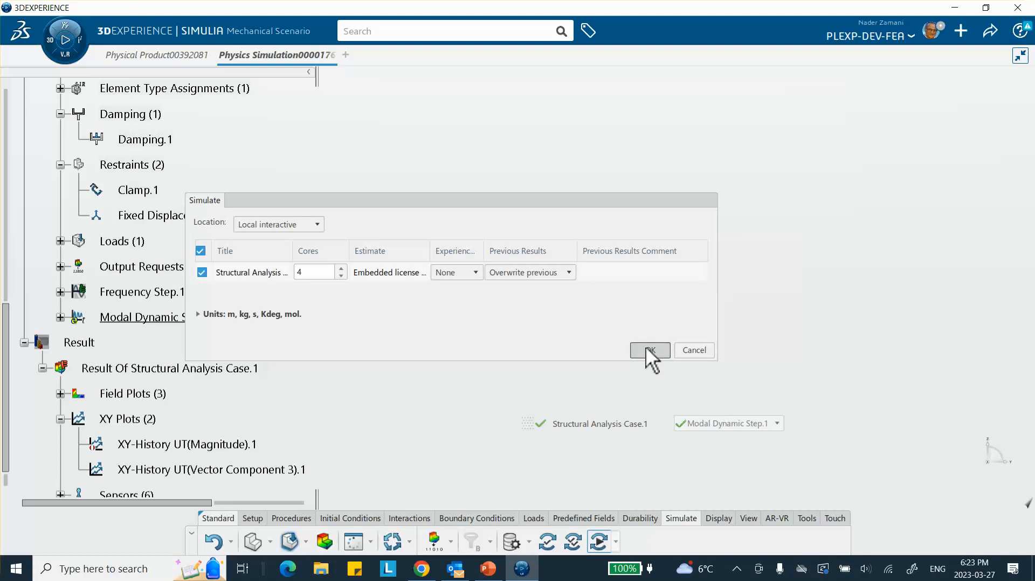
click(664, 354)
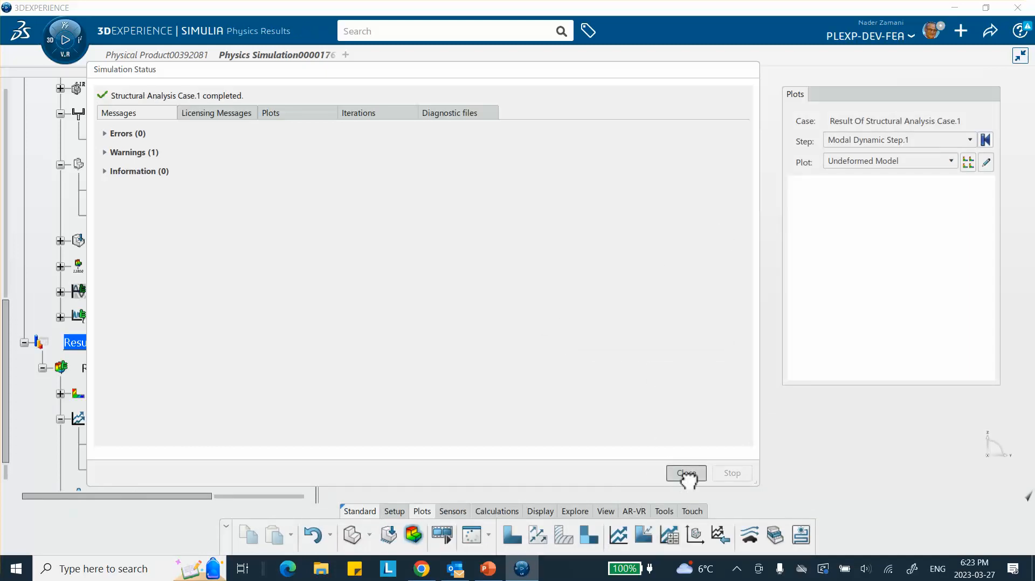
click(686, 473)
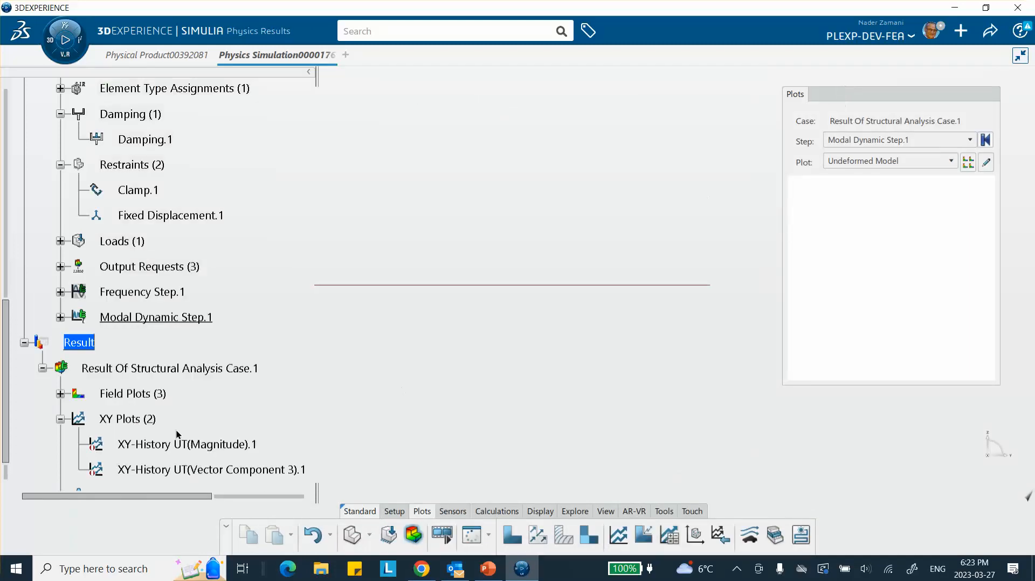
- Replot XY-History UT(Vector Component 3).1 from the rerun results to examine the effect of the coarser time increment
double_click(205, 472)
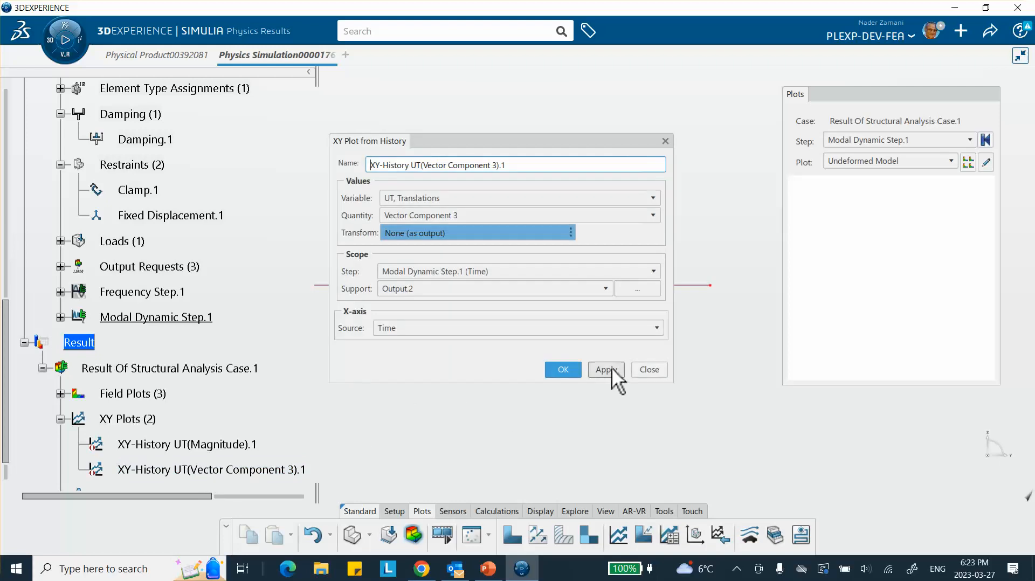
click(606, 369)
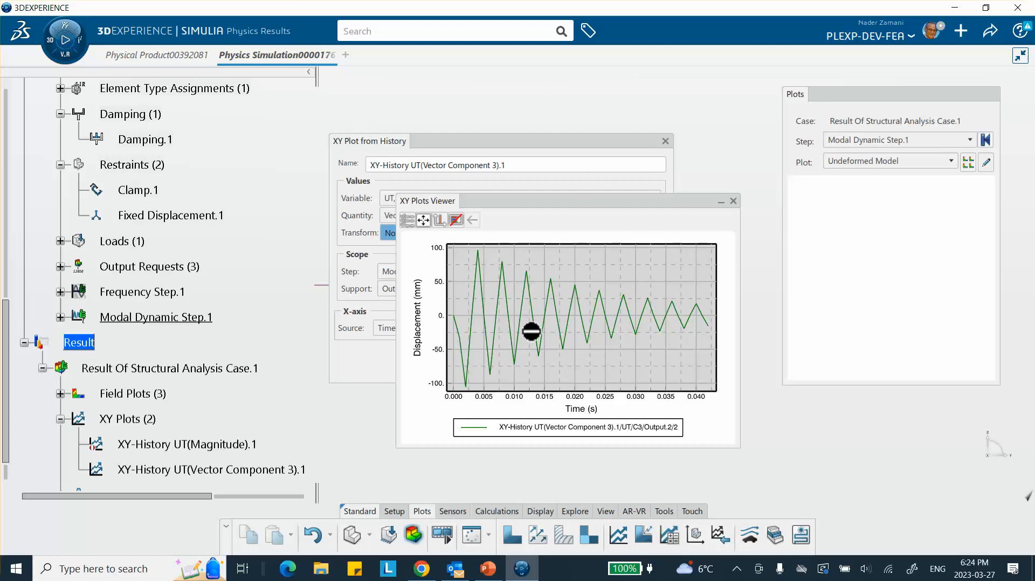
mouse_move(496, 372)
click(735, 570)
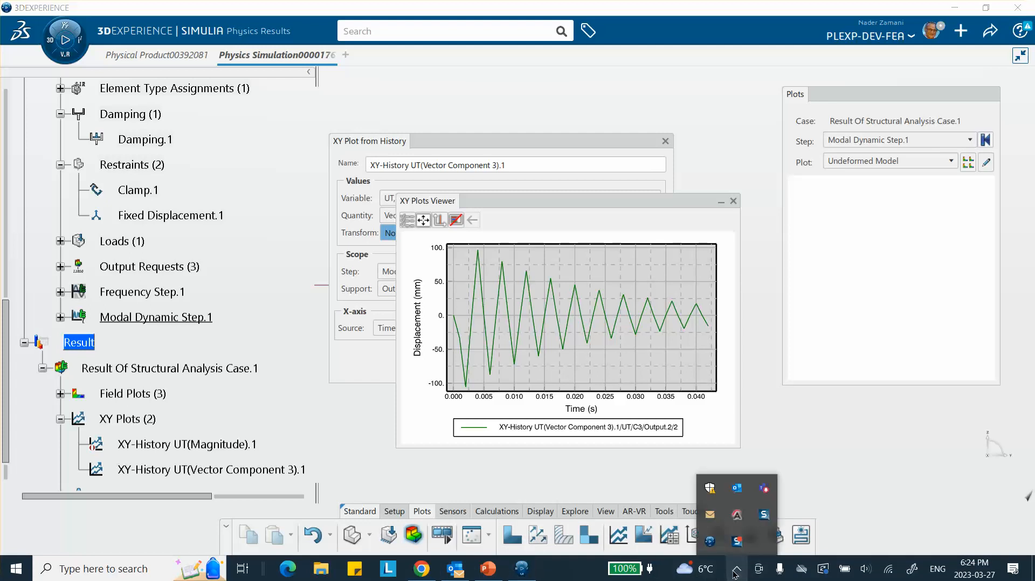